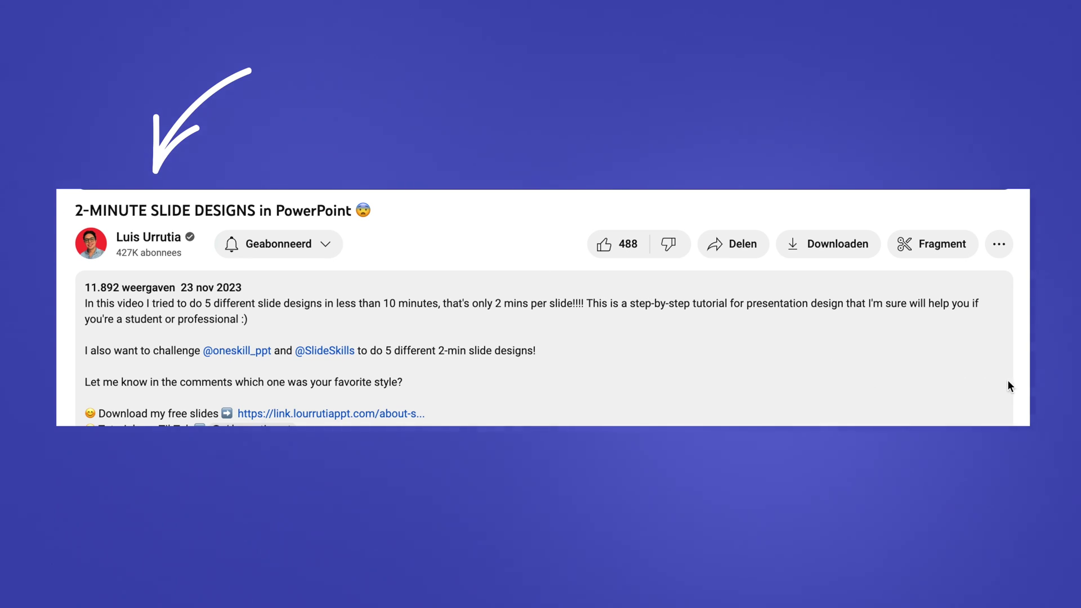
Like the YouTube video on 2-minute slide designs
{"action": "left_click", "coordinate": [605, 254]}
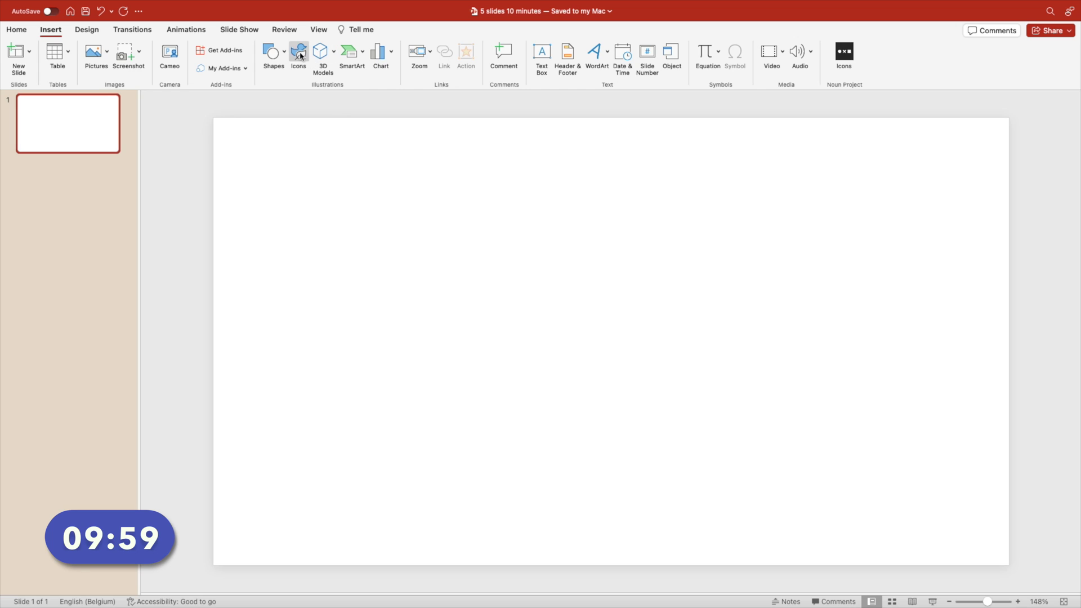
In PowerPoint, search the stock images for "lion" and insert the photo of three running lions on the slide
{"action": "left_click", "coordinate": [300, 56]}
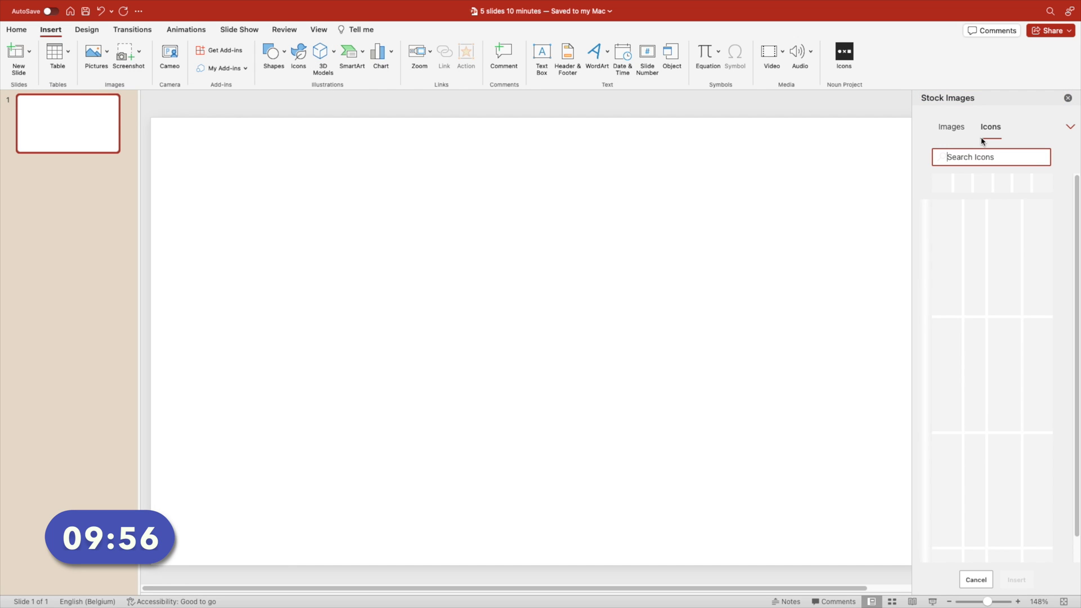
{"action": "left_click", "coordinate": [951, 126]}
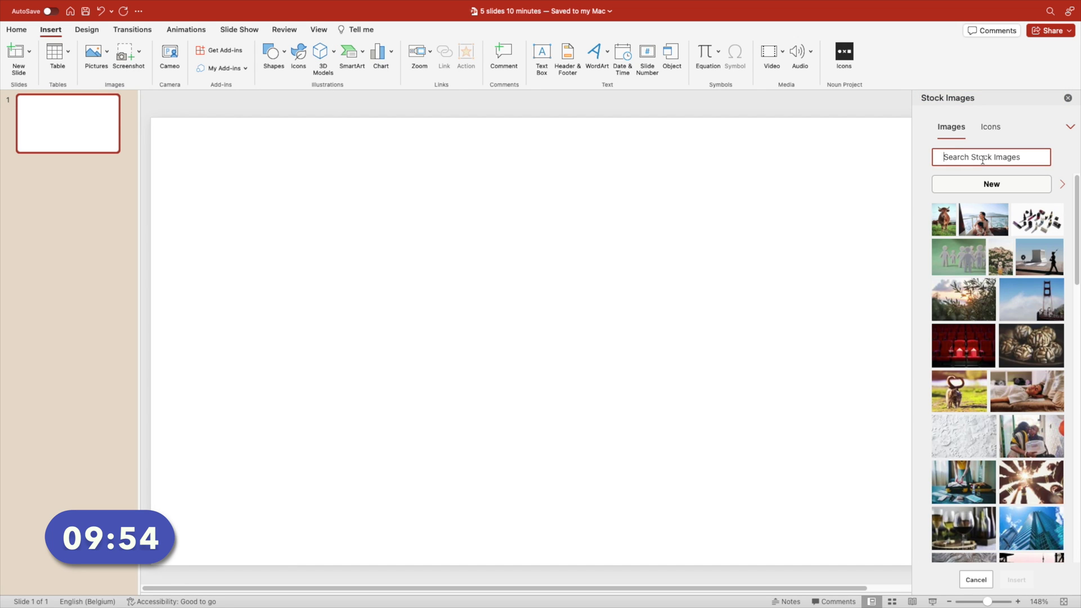
{"action": "type", "text": "lion"}
{"action": "left_click", "coordinate": [957, 419]}
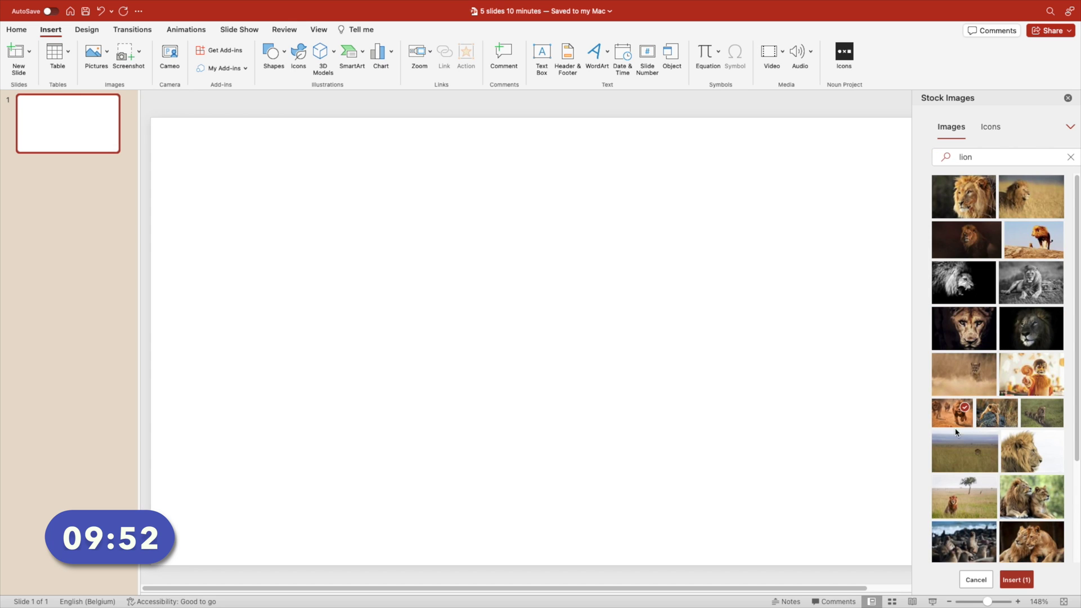
{"action": "left_click", "coordinate": [1019, 580]}
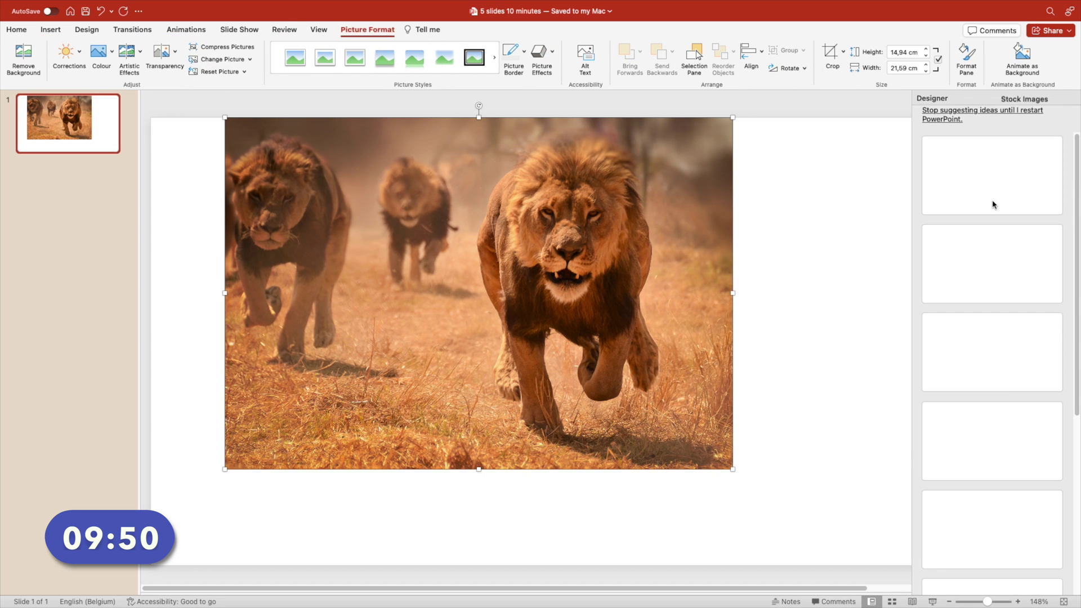
Make the lion photo fill the whole slide with a Designer layout and place a duplicate exactly over it
{"action": "left_click", "coordinate": [999, 183]}
{"action": "scroll", "coordinate": [650, 158], "scroll_direction": "down", "scroll_amount": 3}
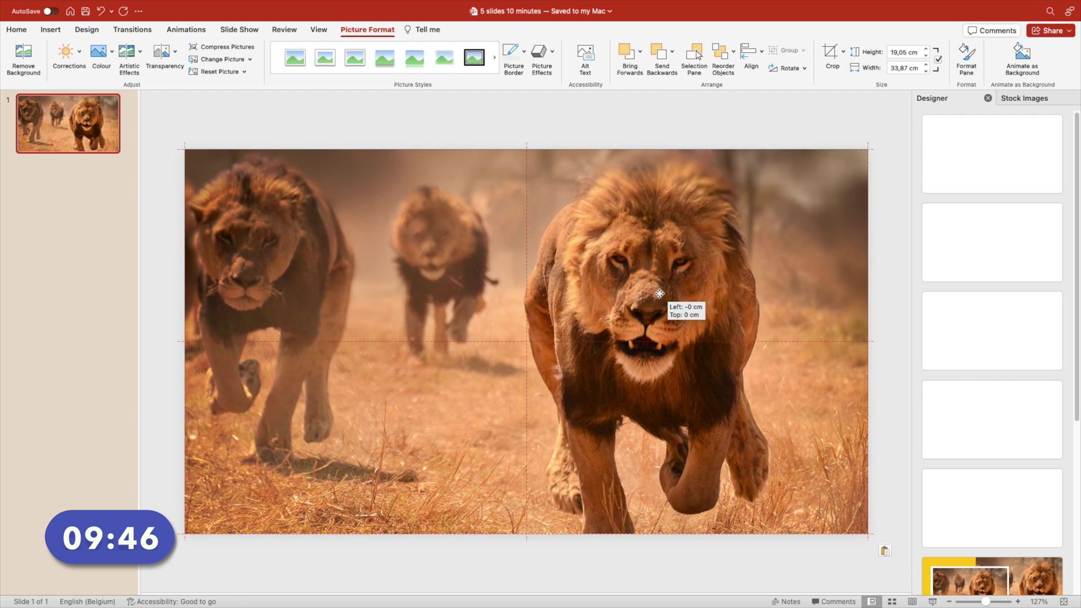
Crop the duplicate lion photo on all sides to about 15.27 cm high and 29.48 cm wide
{"action": "double_click", "coordinate": [467, 279]}
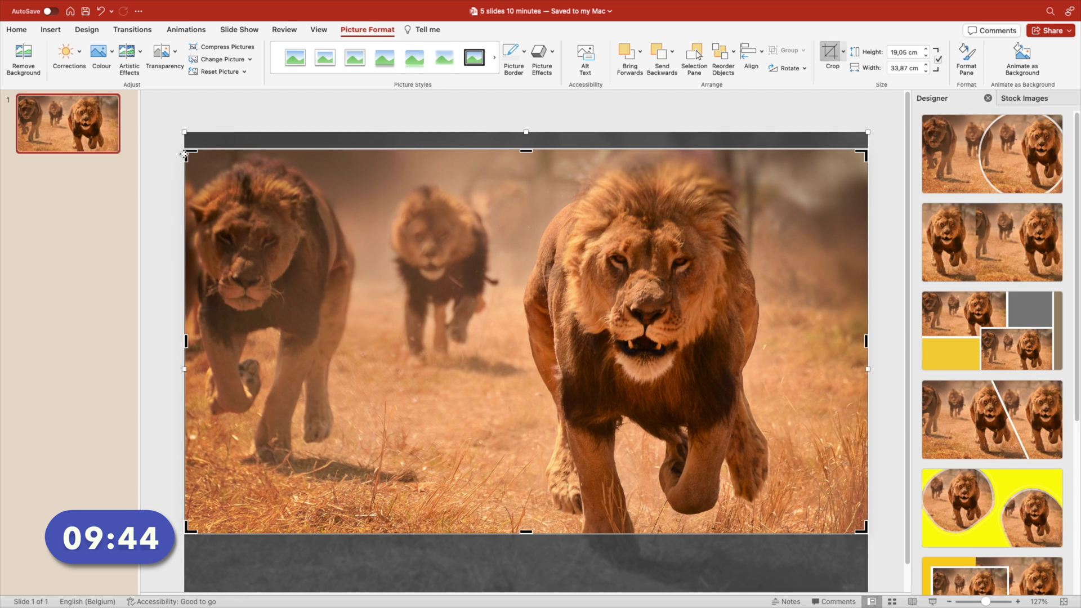
{"action": "left_click_drag", "start_coordinate": [197, 158], "coordinate": [227, 189]}
{"action": "left_click_drag", "start_coordinate": [865, 528], "coordinate": [821, 497]}
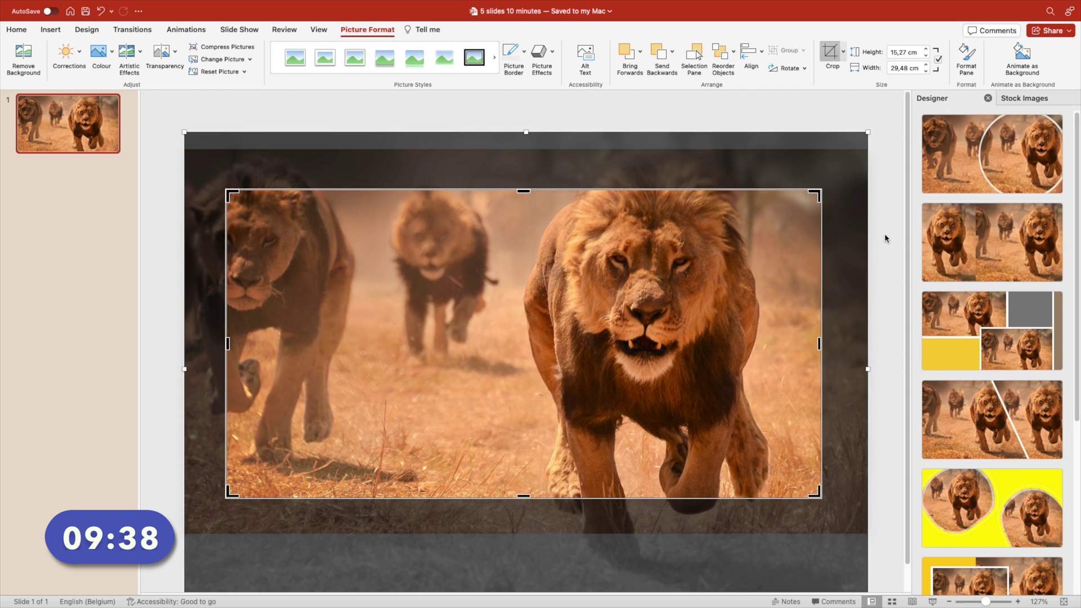
{"action": "left_click", "coordinate": [832, 54]}
Crop the duplicate photo to a rounded rectangle and reduce its corner radius
{"action": "left_click", "coordinate": [843, 51]}
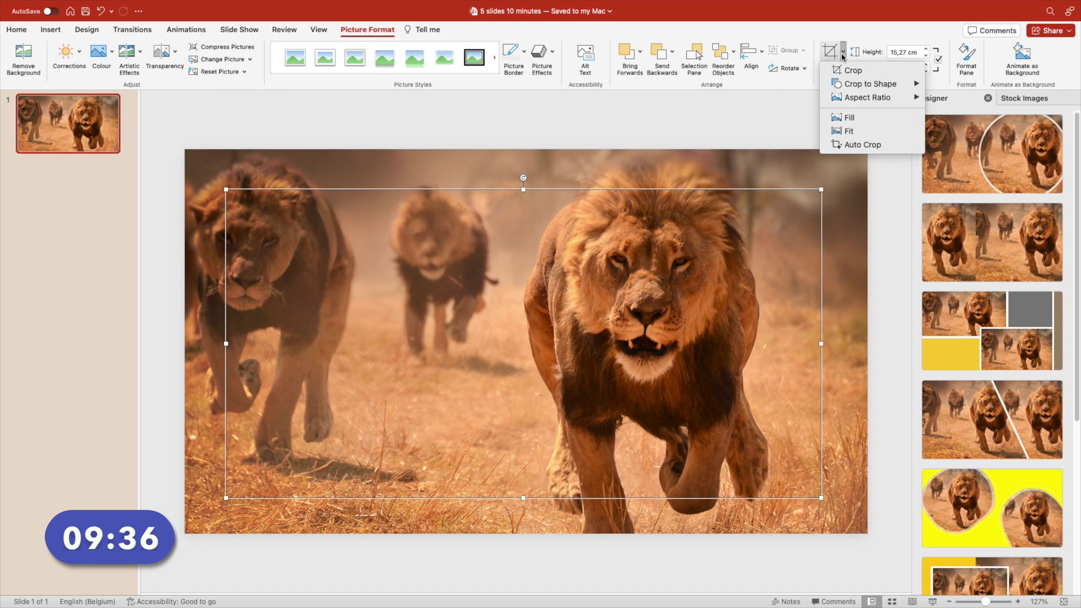
{"action": "mouse_move", "coordinate": [864, 104]}
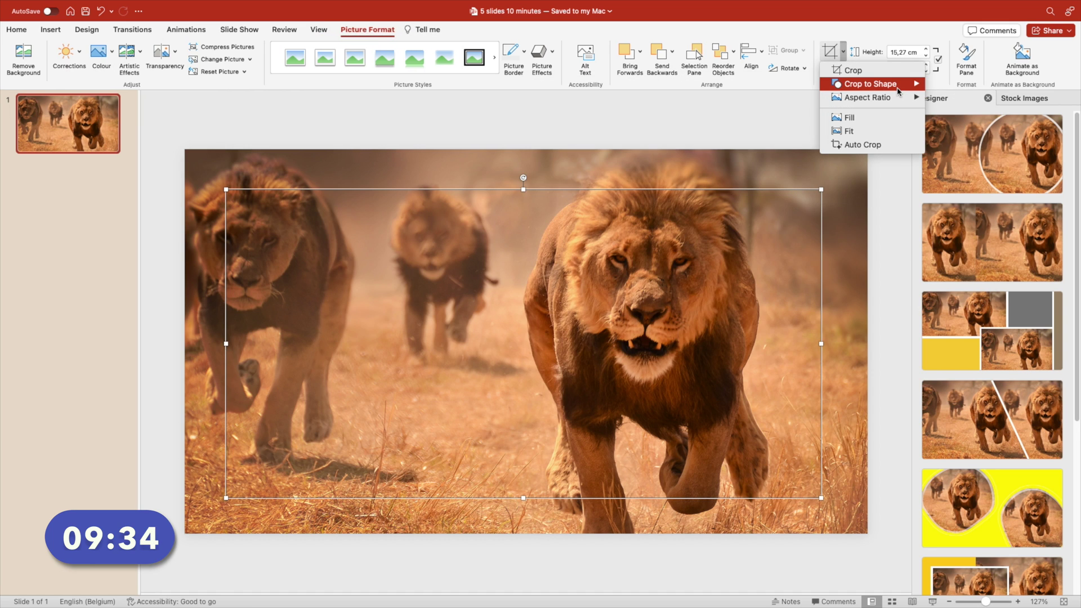
{"action": "mouse_move", "coordinate": [870, 84]}
{"action": "left_click", "coordinate": [585, 106]}
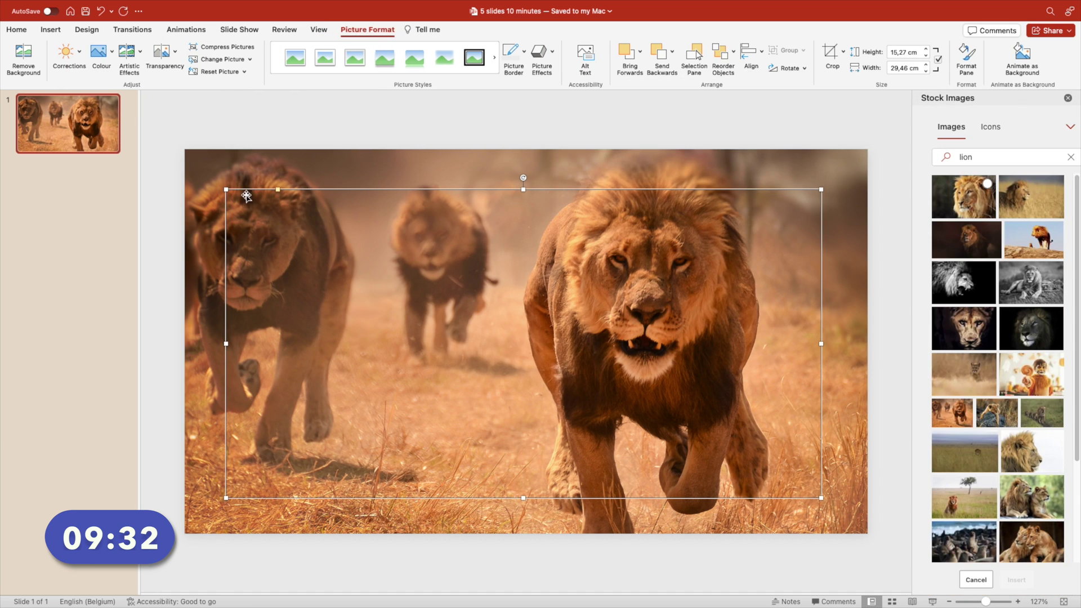
{"action": "left_click_drag", "start_coordinate": [277, 190], "coordinate": [244, 188]}
{"action": "left_click", "coordinate": [243, 188]}
Give the rounded photo an outer drop shadow preset and soften the picture until it looks blurred
{"action": "right_click", "coordinate": [723, 233]}
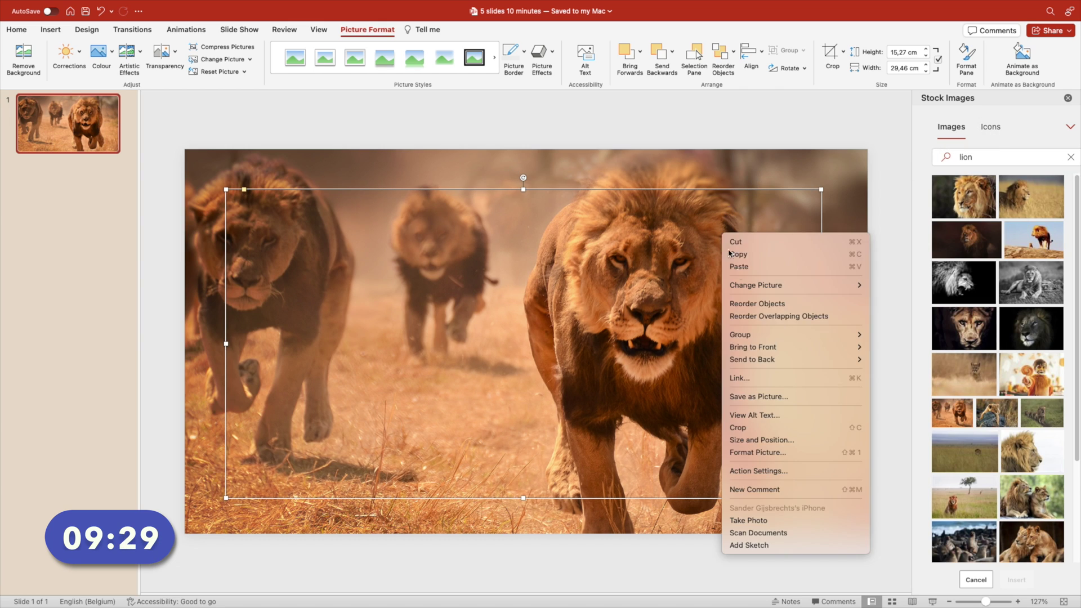
{"action": "left_click", "coordinate": [779, 453]}
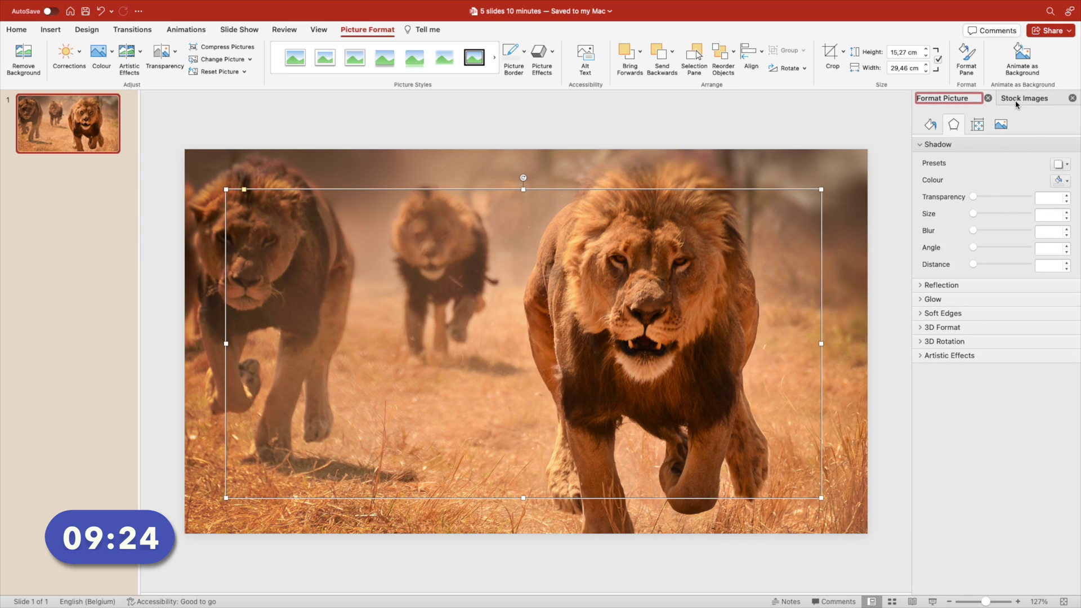
{"action": "left_click", "coordinate": [1056, 164]}
{"action": "left_click", "coordinate": [980, 255]}
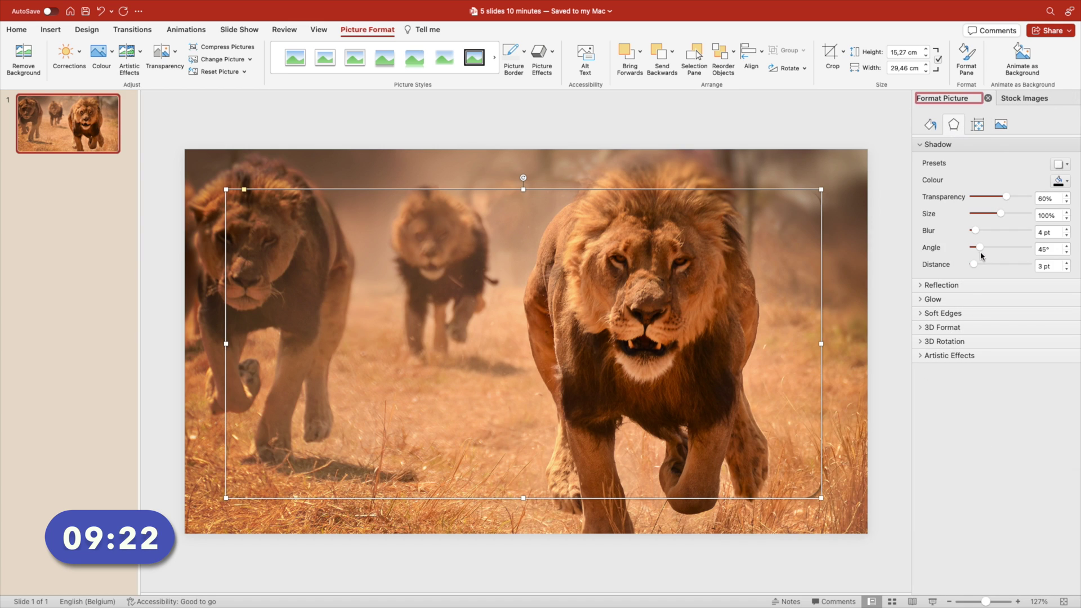
{"action": "left_click", "coordinate": [1000, 125]}
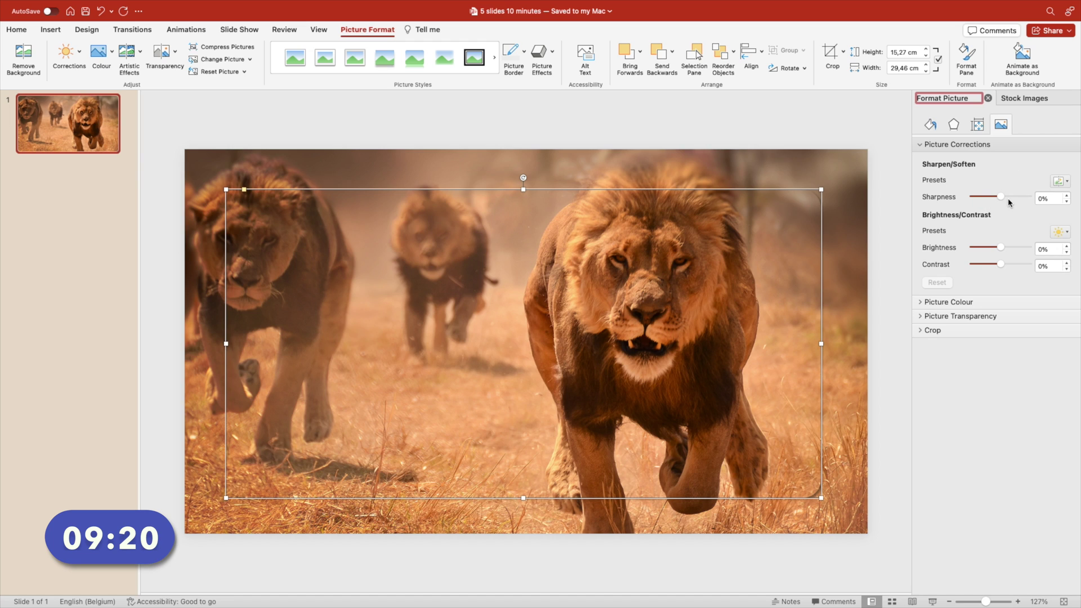
Set the rounded photo's shadow to 68% transparency, 101% size and 6 pt blur, and reduce its distance
{"action": "left_click", "coordinate": [952, 125]}
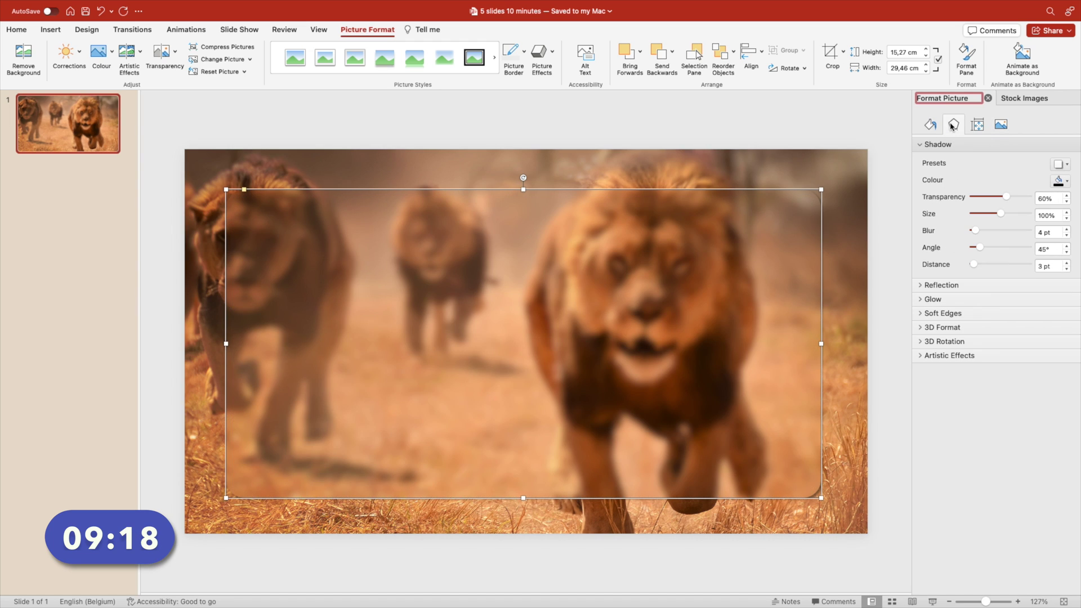
{"action": "left_click", "coordinate": [1066, 213]}
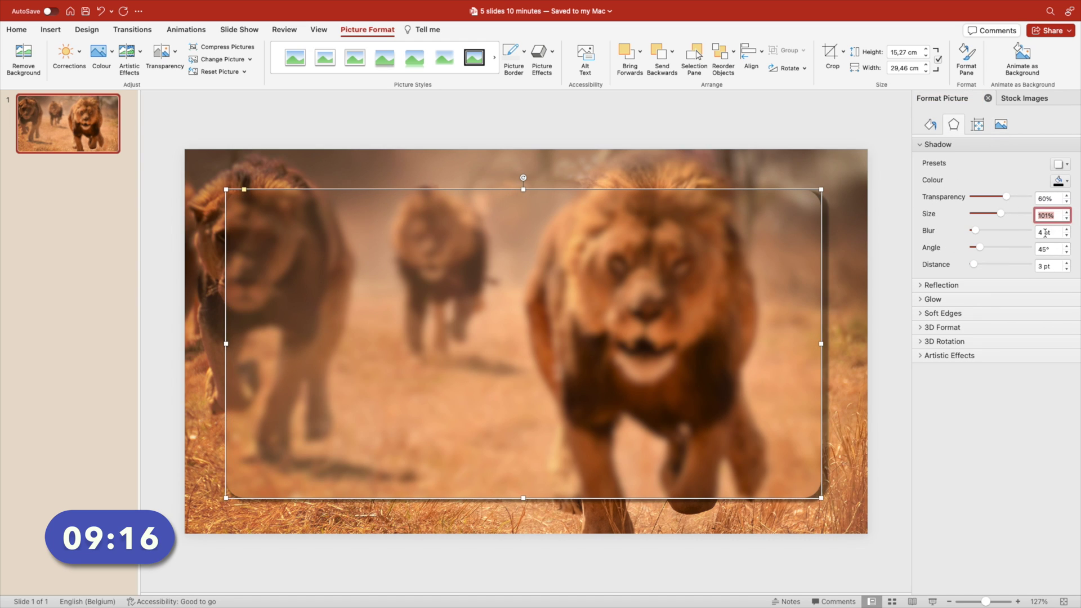
{"action": "double_click", "coordinate": [1064, 230]}
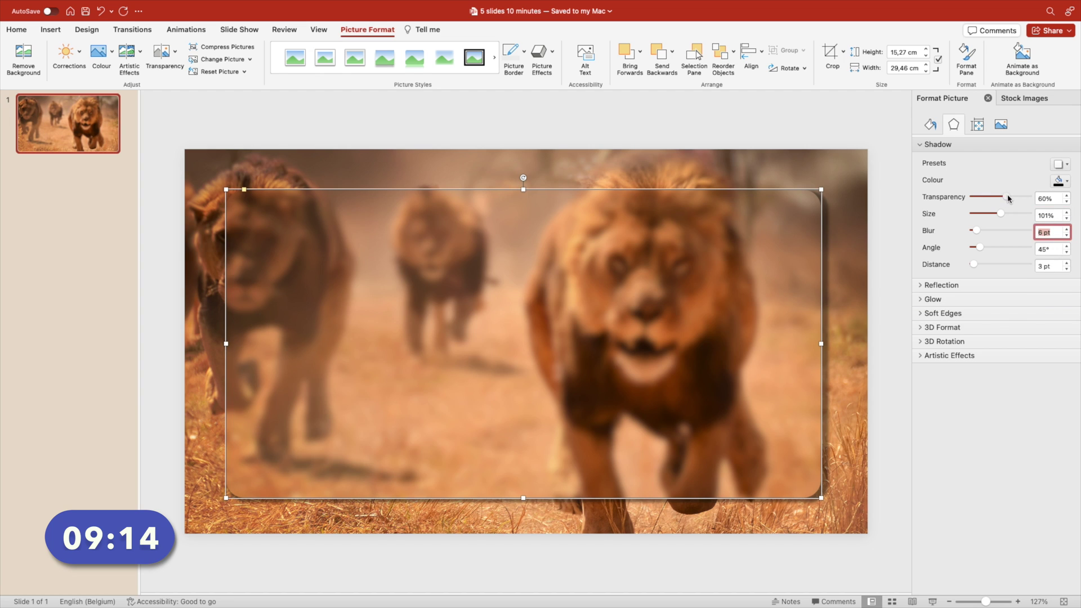
{"action": "left_click", "coordinate": [1065, 268]}
{"action": "left_click", "coordinate": [801, 144]}
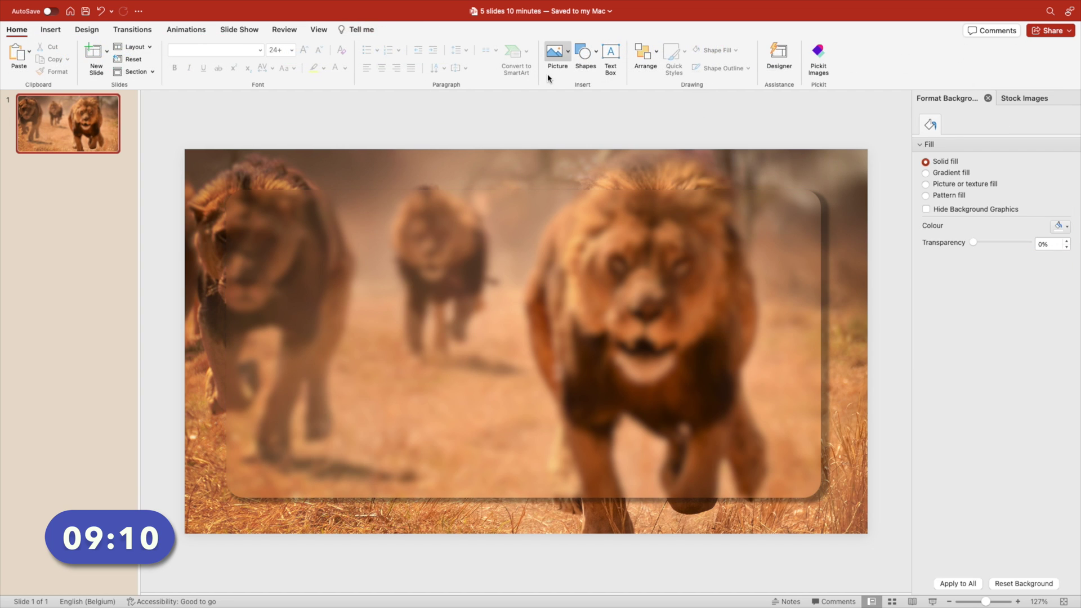
Add a text box across the middle of the blurred photo and enter "SAFARI"
{"action": "left_click", "coordinate": [610, 56]}
{"action": "left_click_drag", "start_coordinate": [364, 269], "coordinate": [703, 348]}
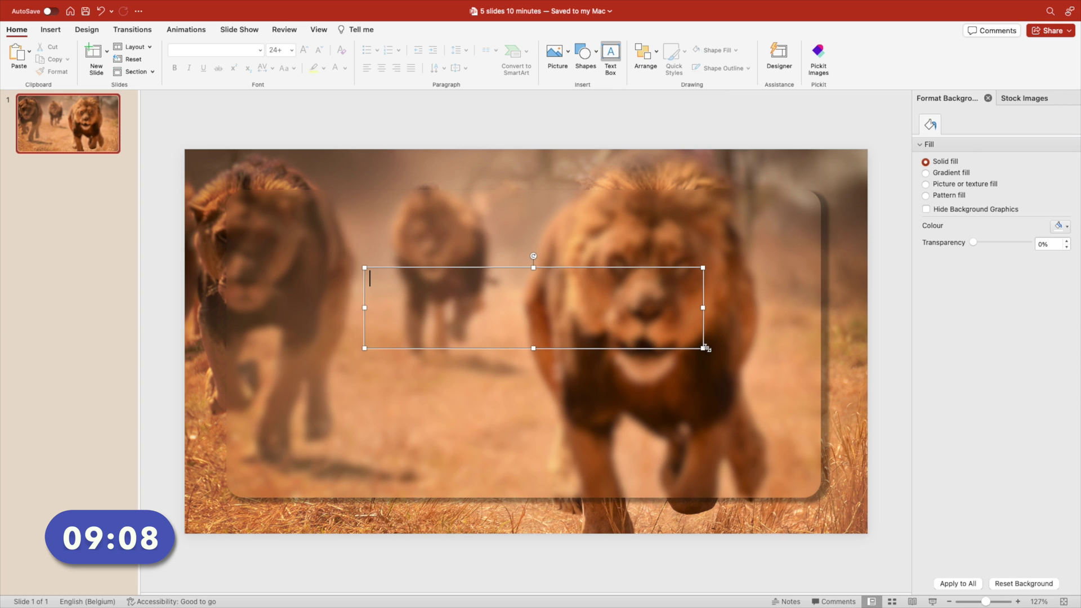
{"action": "type", "text": "SAFARI"}
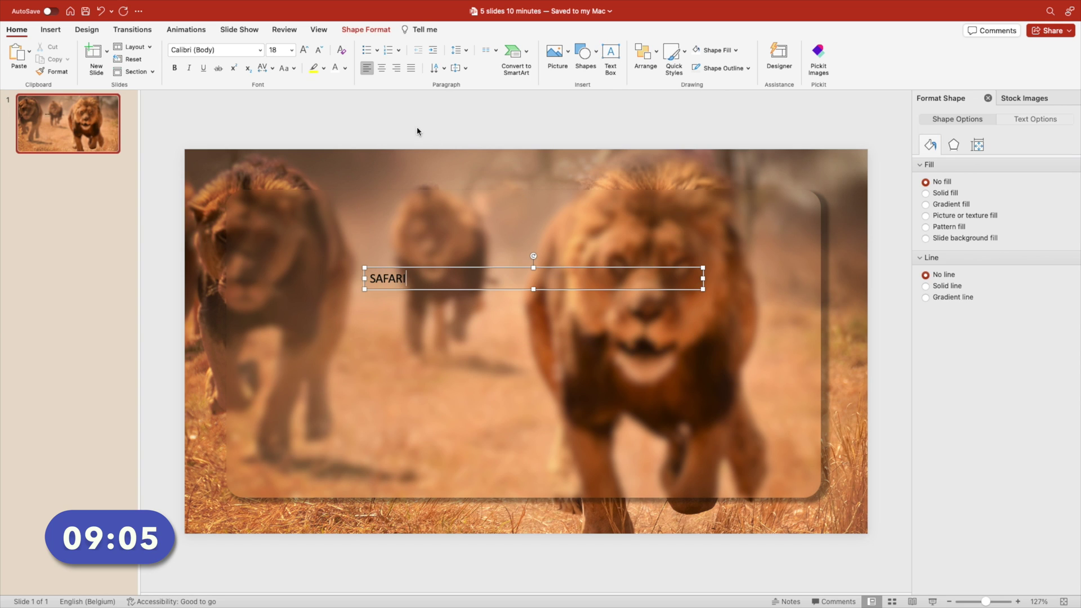
Format the SAFARI text in Montserrat Black with a white font colour
{"action": "key", "text": "super+a"}
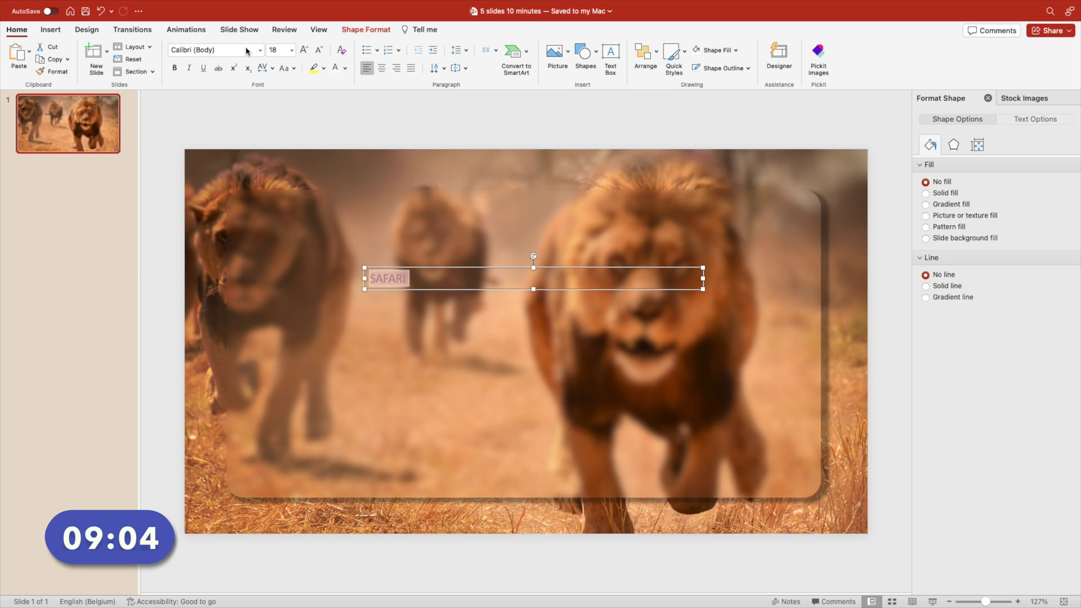
{"action": "left_click", "coordinate": [241, 50]}
{"action": "type", "text": "Montserrat"}
{"action": "key", "text": "Return"}
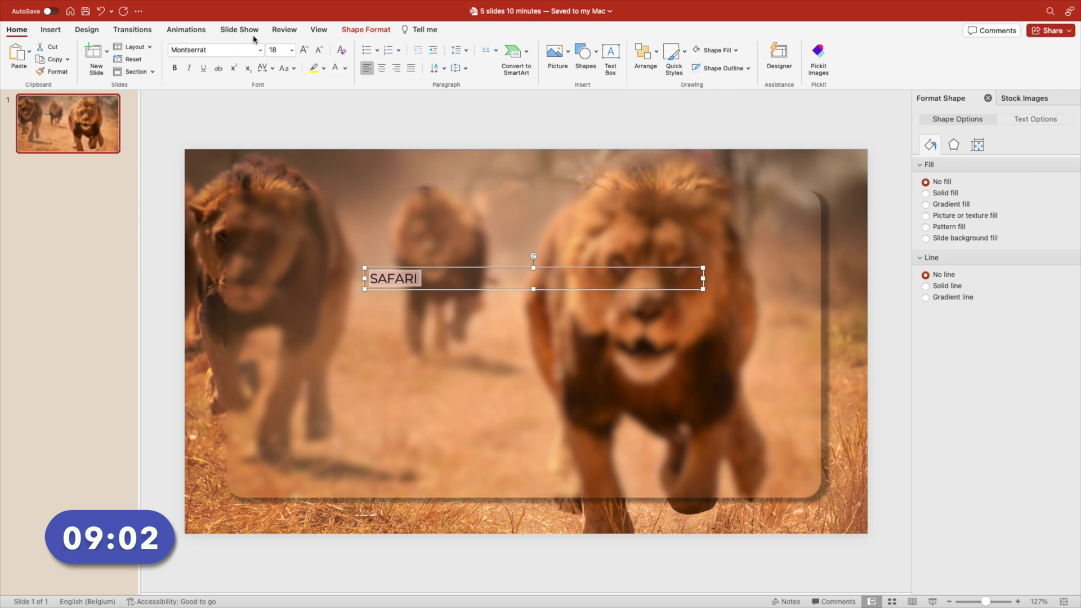
{"action": "left_click", "coordinate": [261, 51]}
{"action": "mouse_move", "coordinate": [292, 148]}
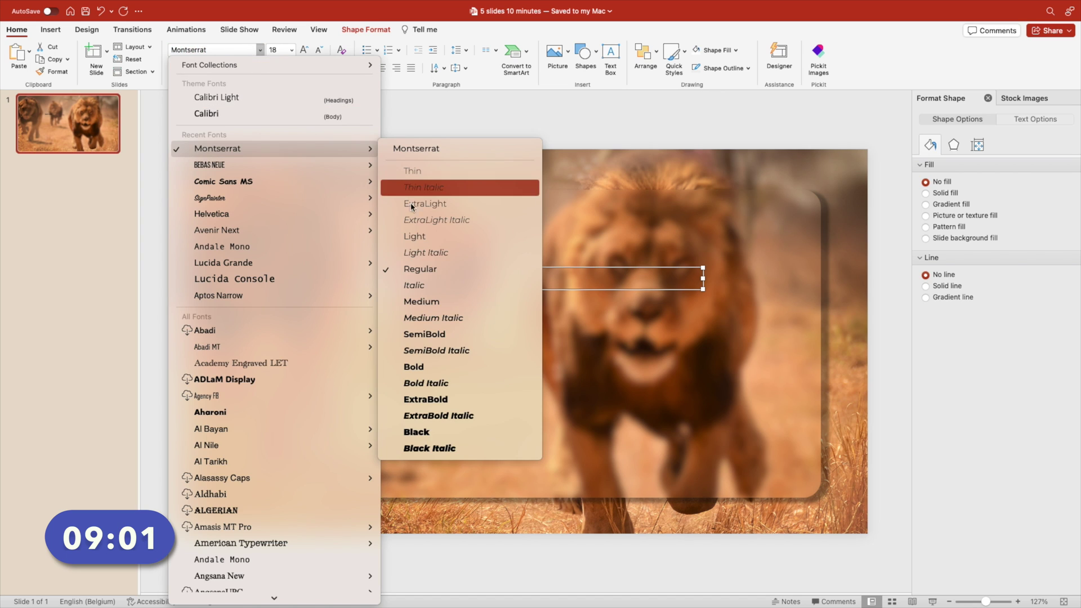
{"action": "left_click", "coordinate": [435, 429]}
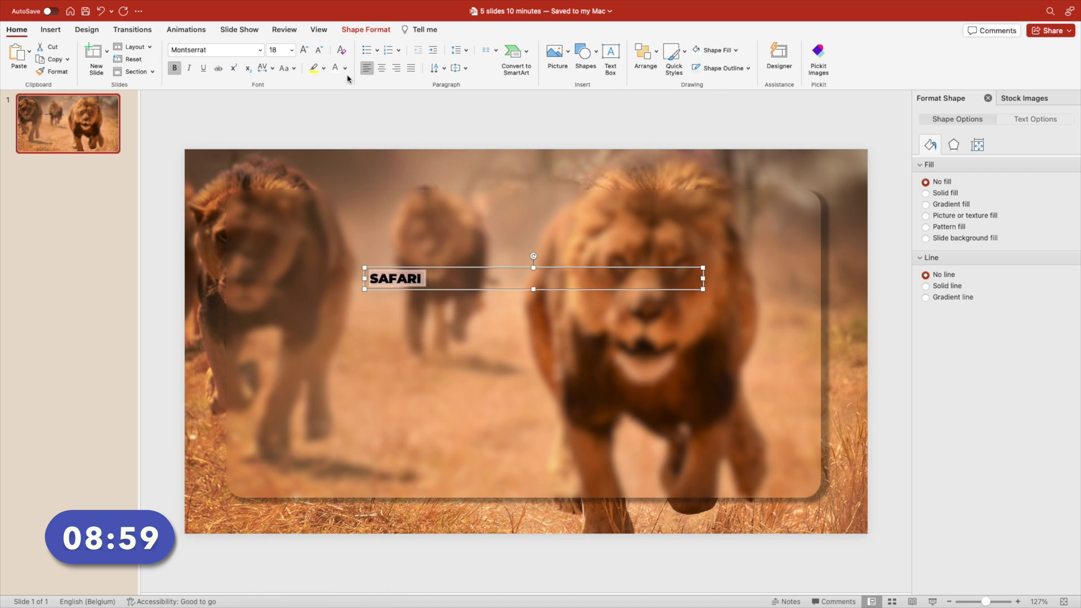
Enlarge the SAFARI text to 115 pt and centre it within a widened text box
{"action": "left_click", "coordinate": [304, 50]}
{"action": "left_click", "coordinate": [304, 50]}
{"action": "left_click", "coordinate": [304, 51]}
{"action": "left_click", "coordinate": [304, 50]}
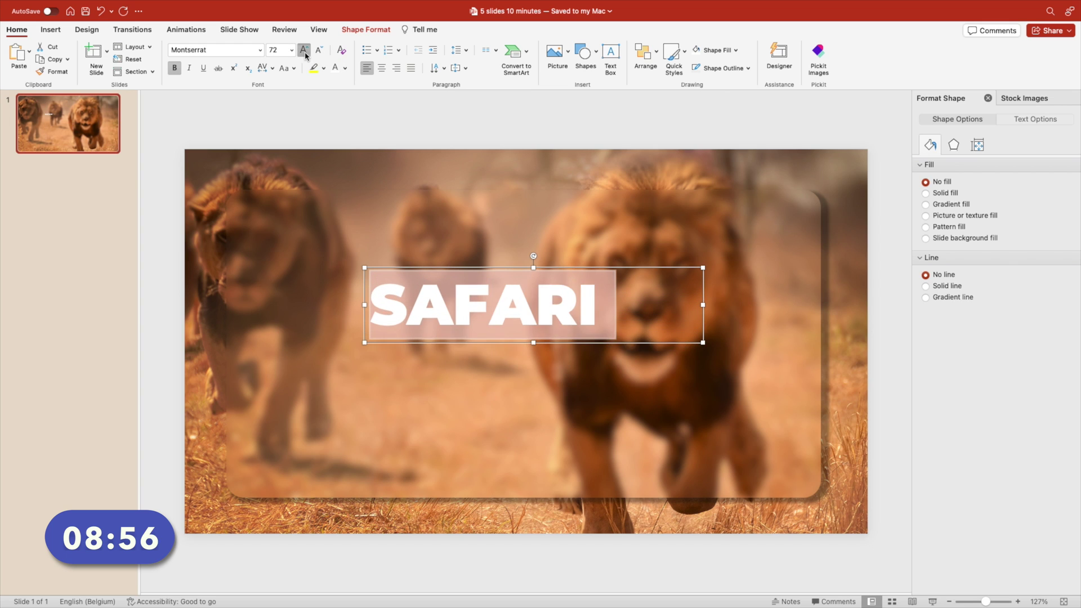
{"action": "left_click", "coordinate": [304, 50]}
{"action": "left_click", "coordinate": [303, 50]}
{"action": "left_click_drag", "start_coordinate": [702, 368], "coordinate": [796, 372]}
{"action": "left_click", "coordinate": [382, 68]}
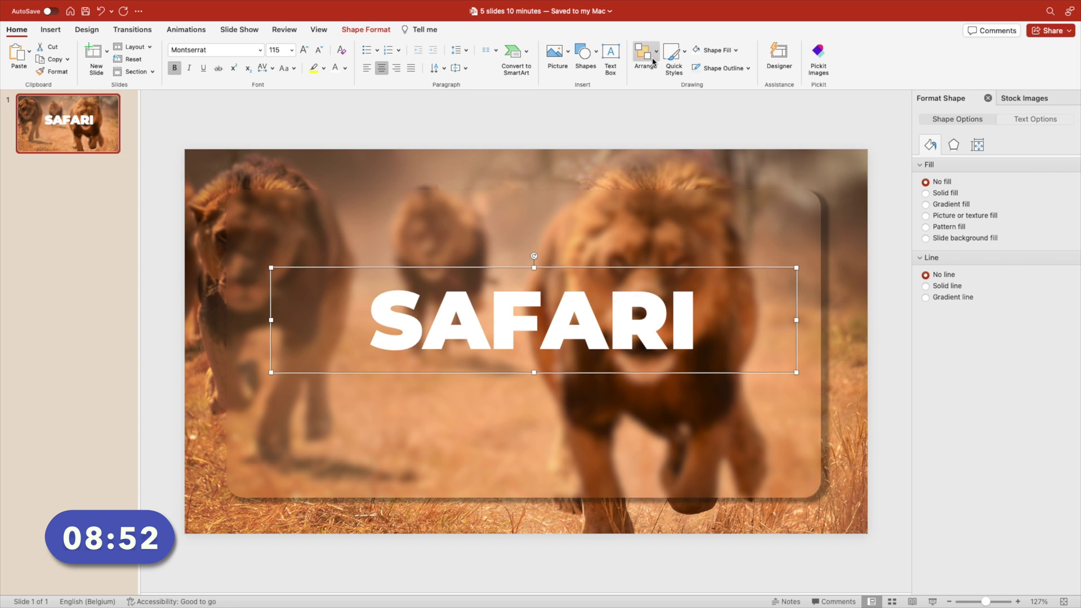
Centre the SAFARI text box horizontally on the slide, then enlarge its text to 138 pt and nudge it up slightly
{"action": "left_click", "coordinate": [647, 57]}
{"action": "mouse_move", "coordinate": [753, 252]}
{"action": "left_click", "coordinate": [823, 266]}
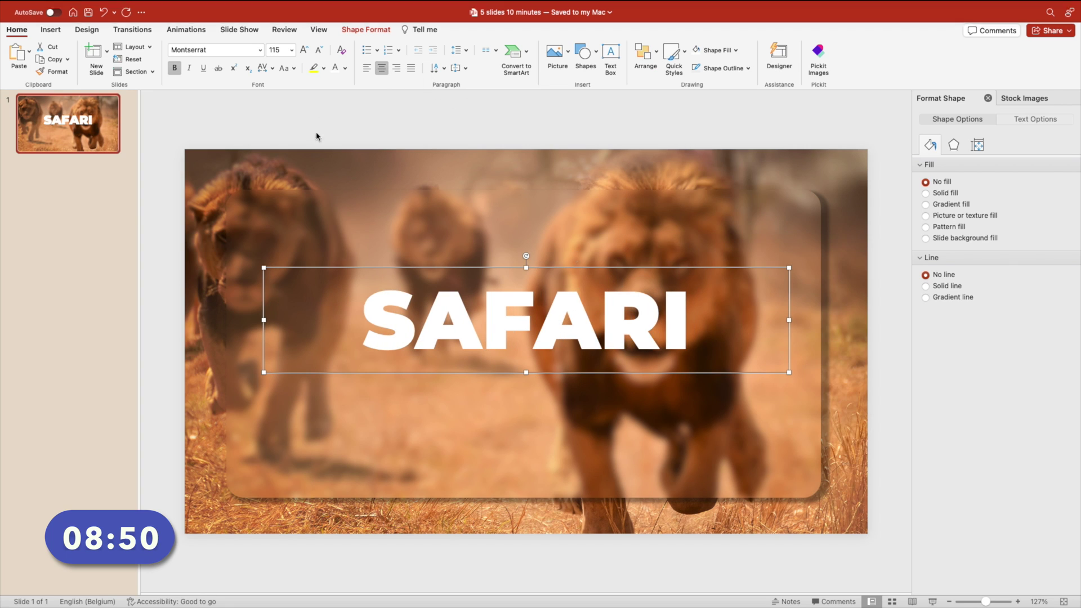
{"action": "left_click", "coordinate": [304, 49]}
{"action": "left_click_drag", "start_coordinate": [553, 268], "coordinate": [554, 265]}
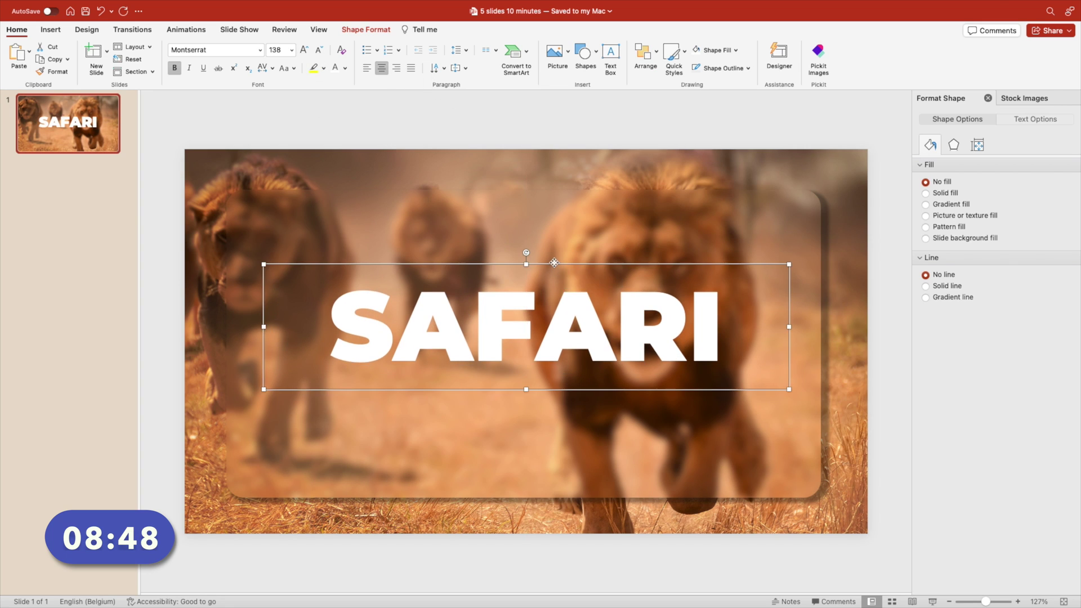
Insert the solid black lion icon from the stock icons onto the slide
{"action": "left_click", "coordinate": [1020, 100]}
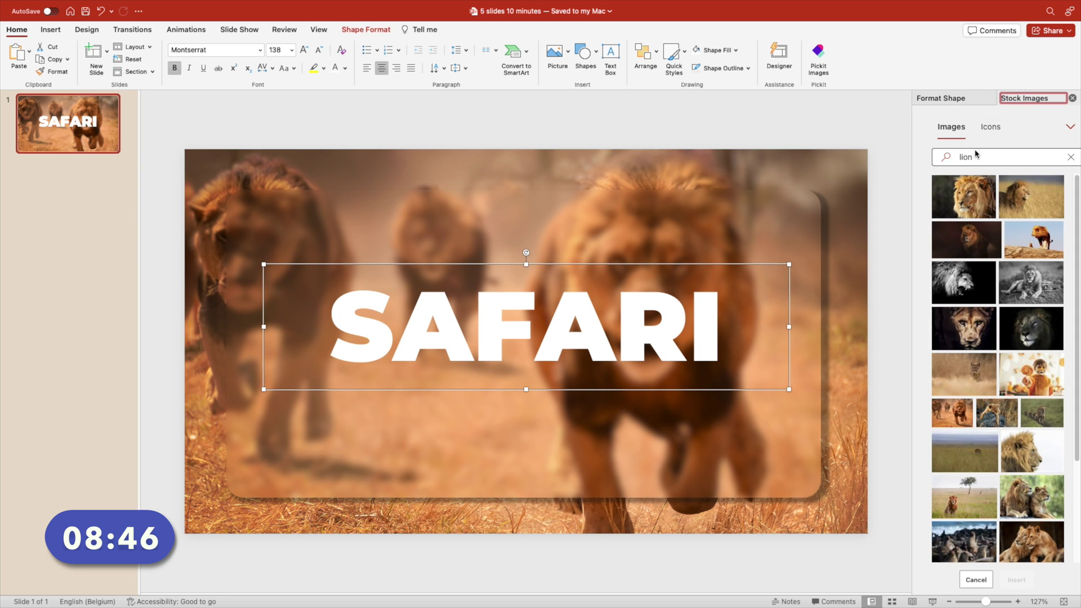
{"action": "left_click", "coordinate": [990, 127]}
{"action": "left_click", "coordinate": [955, 191]}
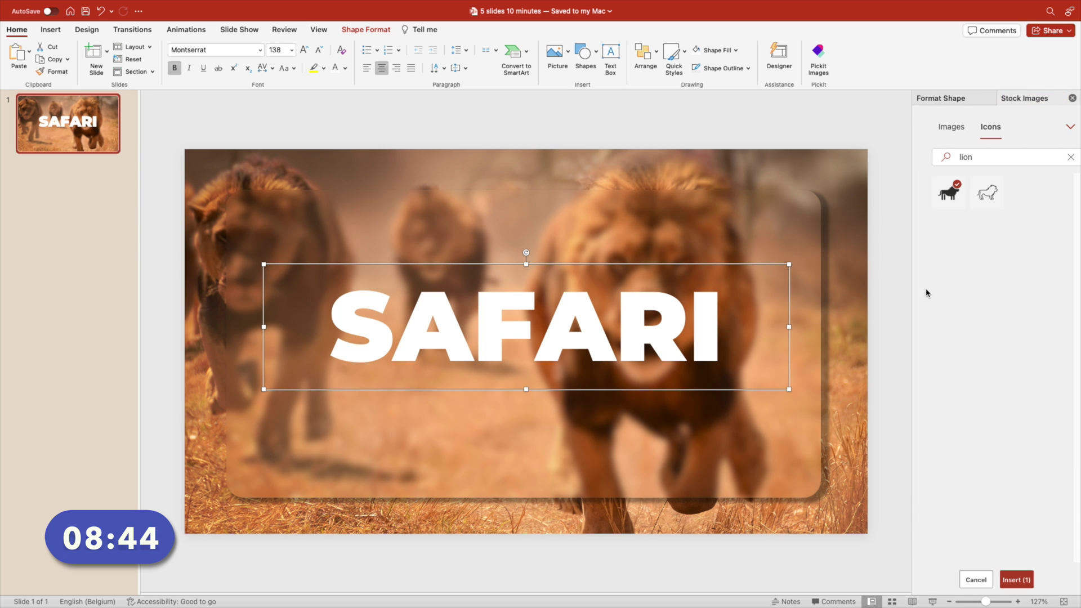
{"action": "left_click", "coordinate": [1022, 579]}
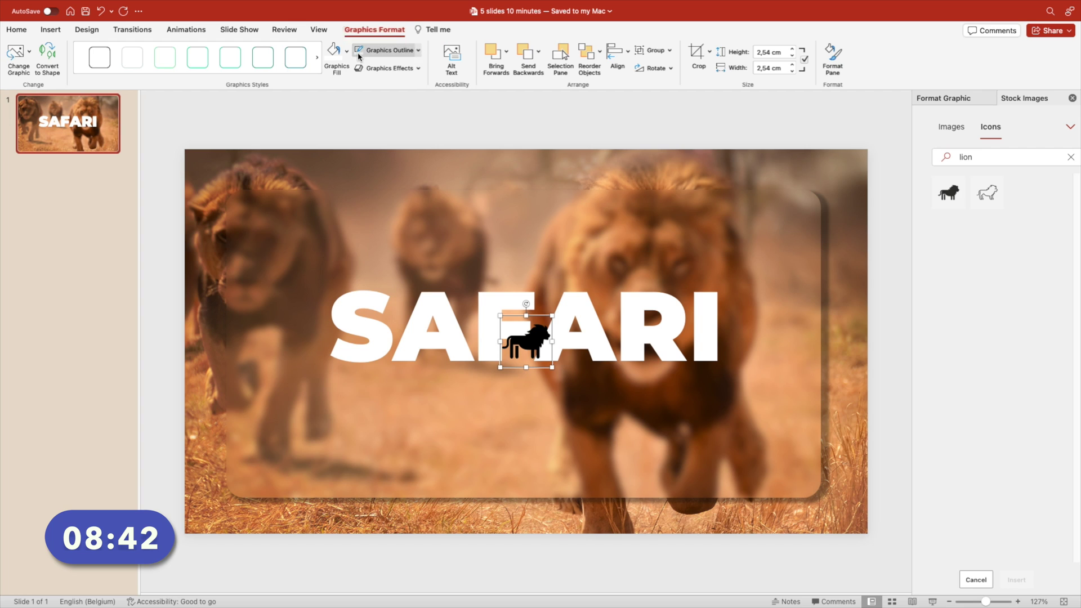
Fill the lion icon with white at 47% transparency and place it centred above the SAFARI title
{"action": "left_click", "coordinate": [336, 58]}
{"action": "left_click_drag", "start_coordinate": [526, 342], "coordinate": [526, 244]}
{"action": "left_click", "coordinate": [941, 99]}
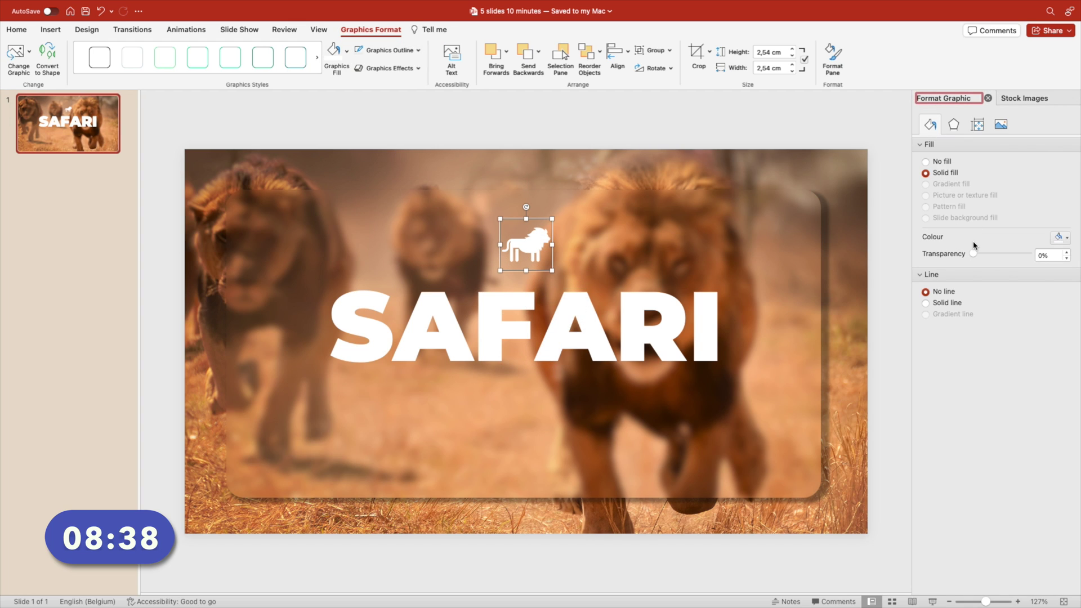
{"action": "left_click_drag", "start_coordinate": [983, 257], "coordinate": [999, 256]}
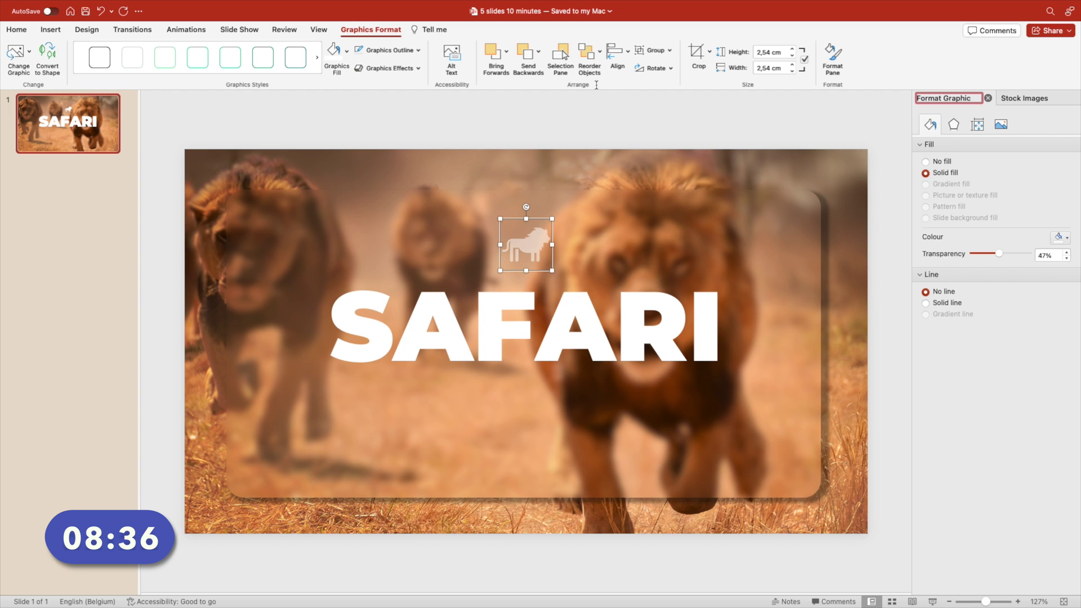
{"action": "key", "text": "Escape"}
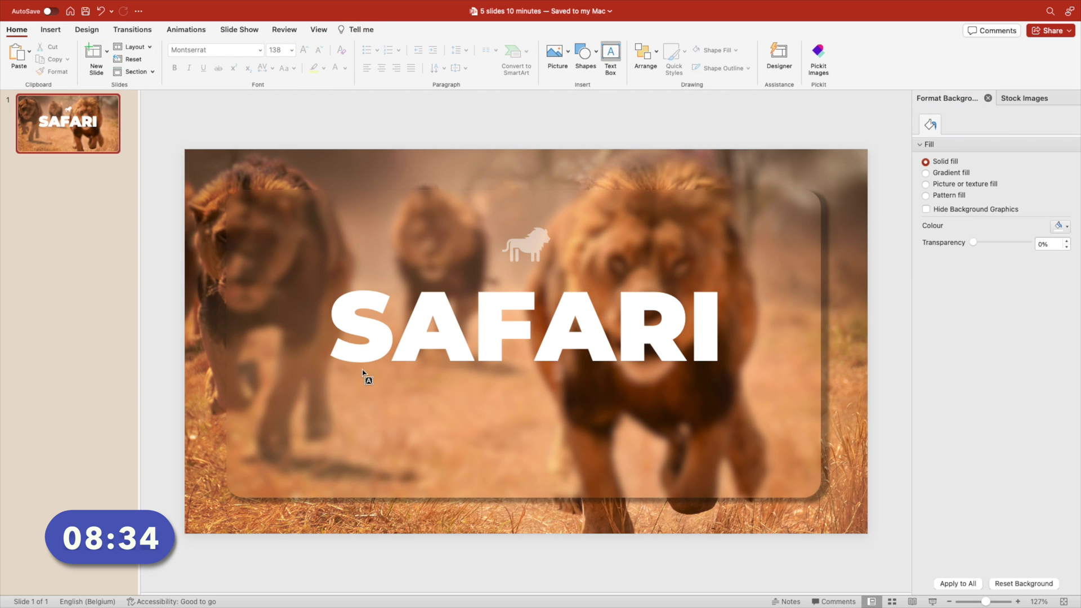
Add a text box beneath the SAFARI title containing the Lorem ipsum paragraph, set at 12 pt
{"action": "left_click_drag", "start_coordinate": [329, 381], "coordinate": [727, 431]}
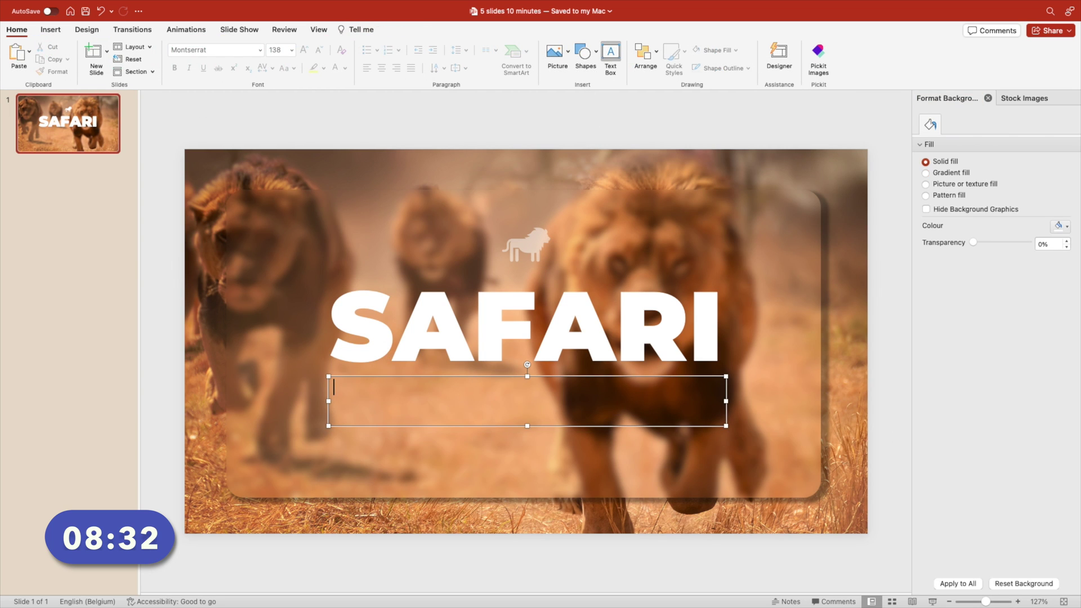
{"action": "type", "text": "Lorem ipsum dolor sit amet, consectetur adipiscing elit, sed do eiusmod tempor incididunt ut labore et dolore magna aliqua. Ut enim ad minim veniam."}
{"action": "key", "text": "super+a"}
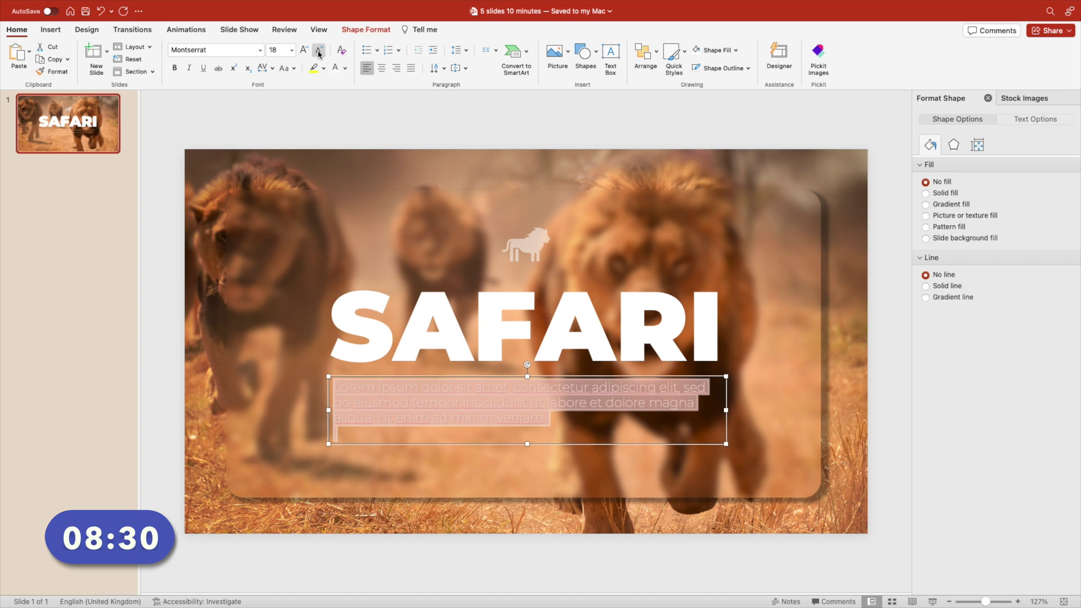
{"action": "left_click", "coordinate": [318, 50]}
{"action": "left_click", "coordinate": [318, 50]}
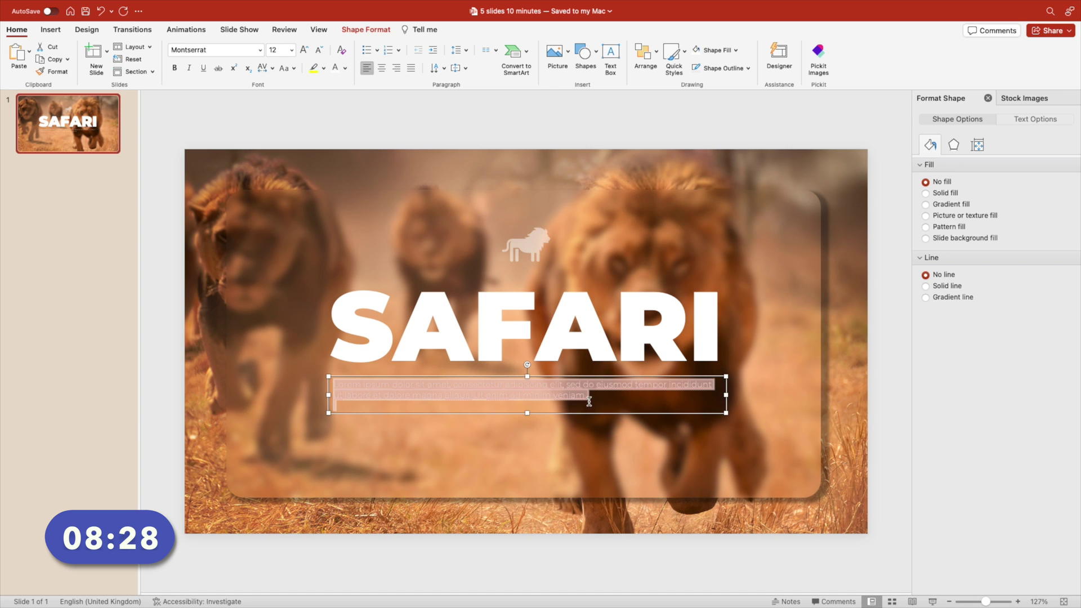
Remove the empty last line from the Lorem ipsum text box and centre-align its text
{"action": "left_click", "coordinate": [630, 400]}
{"action": "key", "text": "BackSpace"}
{"action": "key", "text": "super+a"}
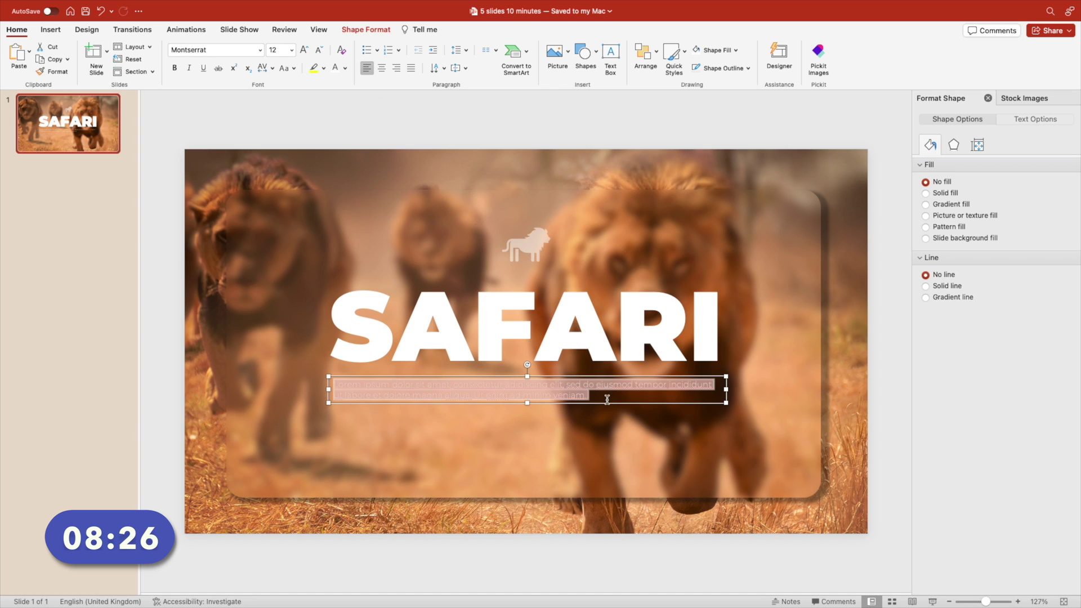
{"action": "key", "text": "super+e"}
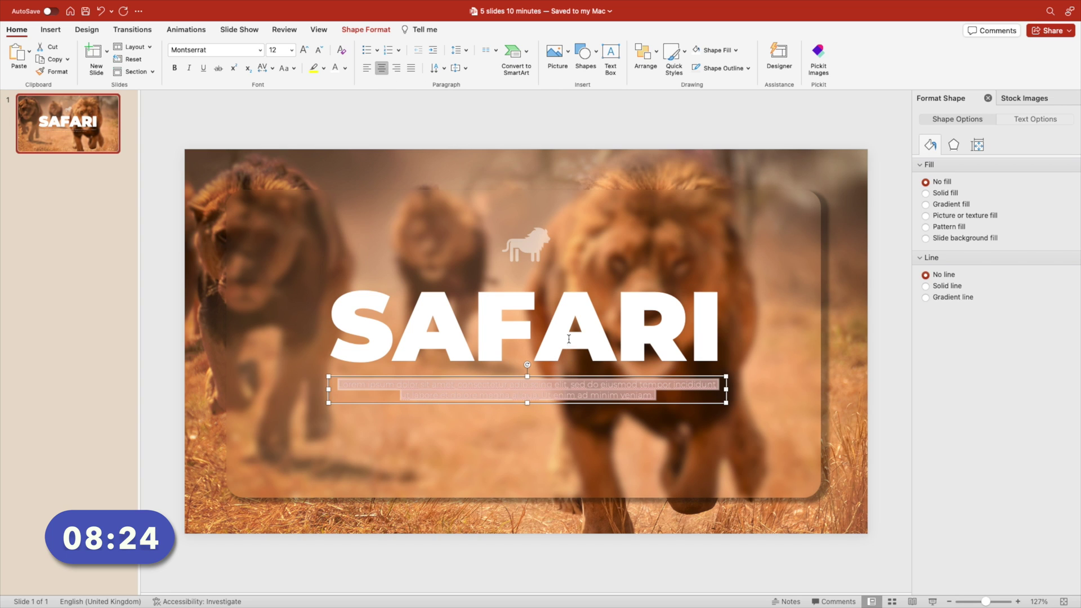
Move the lion icon, SAFARI title and Lorem ipsum text down slightly together
{"action": "left_click", "coordinate": [569, 339], "text": "shift"}
{"action": "left_click", "coordinate": [537, 255], "text": "shift"}
{"action": "left_click_drag", "start_coordinate": [537, 255], "coordinate": [538, 261]}
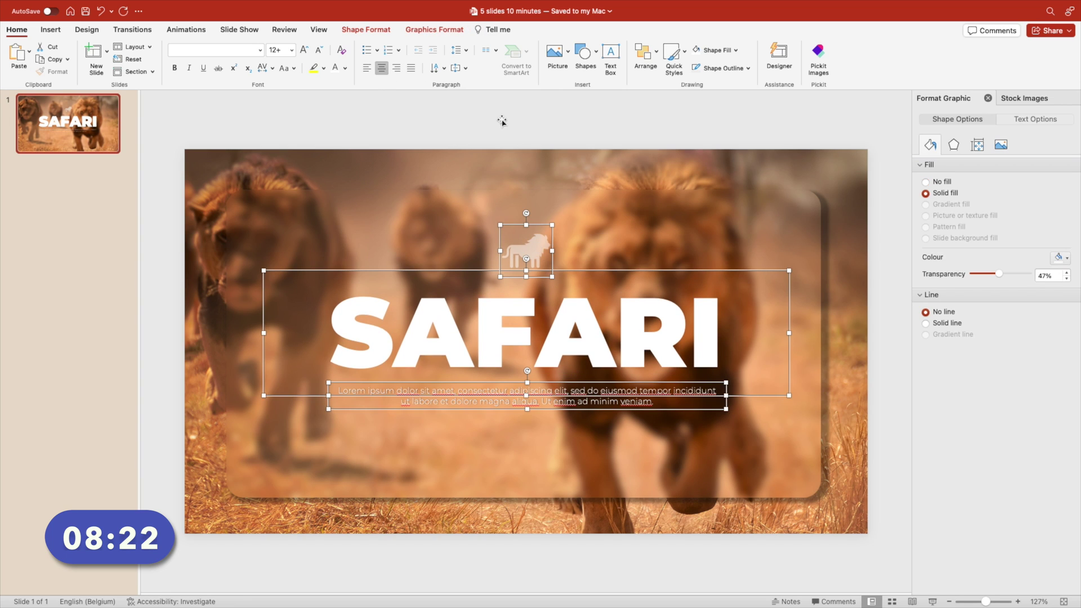
Add a new slide after the safari slide and delete its title and content placeholders
{"action": "left_click", "coordinate": [107, 177]}
{"action": "right_click", "coordinate": [107, 177]}
{"action": "left_click", "coordinate": [378, 285]}
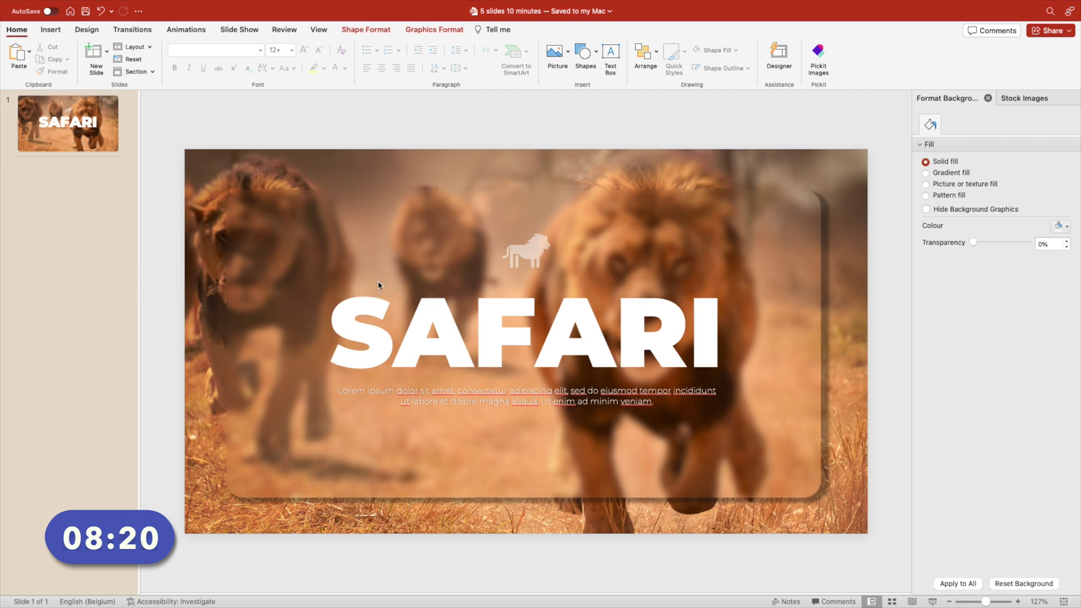
{"action": "key", "text": "super+shift+n"}
{"action": "left_click_drag", "start_coordinate": [182, 142], "coordinate": [837, 517]}
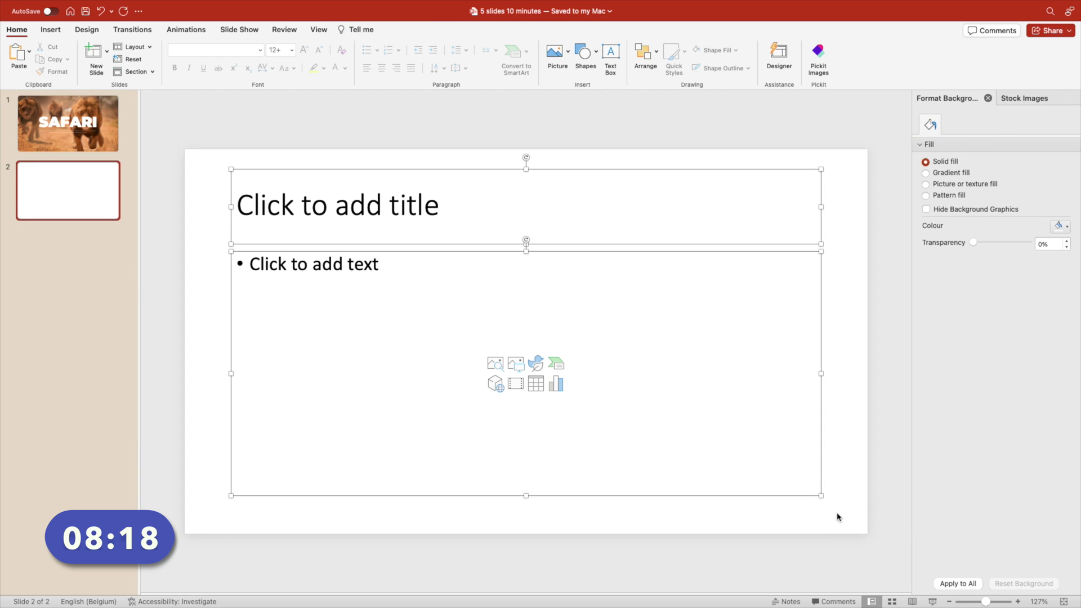
{"action": "key", "text": "BackSpace"}
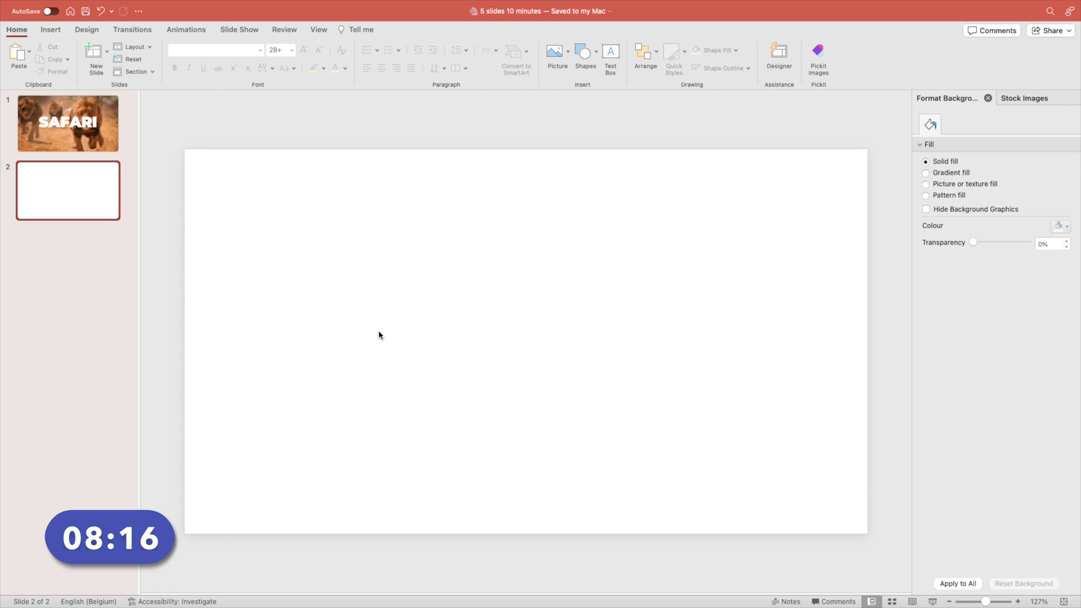
Apply the Grey Blue Green theme colours and fill the second slide's background with a radial green gradient
{"action": "left_click", "coordinate": [121, 23]}
{"action": "left_click", "coordinate": [87, 30]}
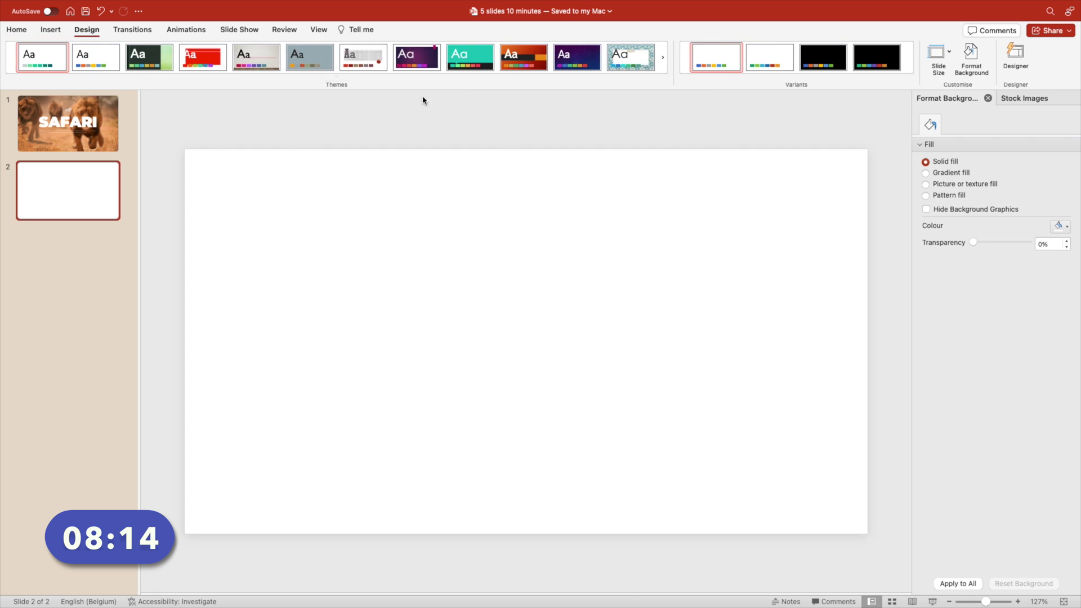
{"action": "left_click", "coordinate": [796, 77]}
{"action": "mouse_move", "coordinate": [828, 139]}
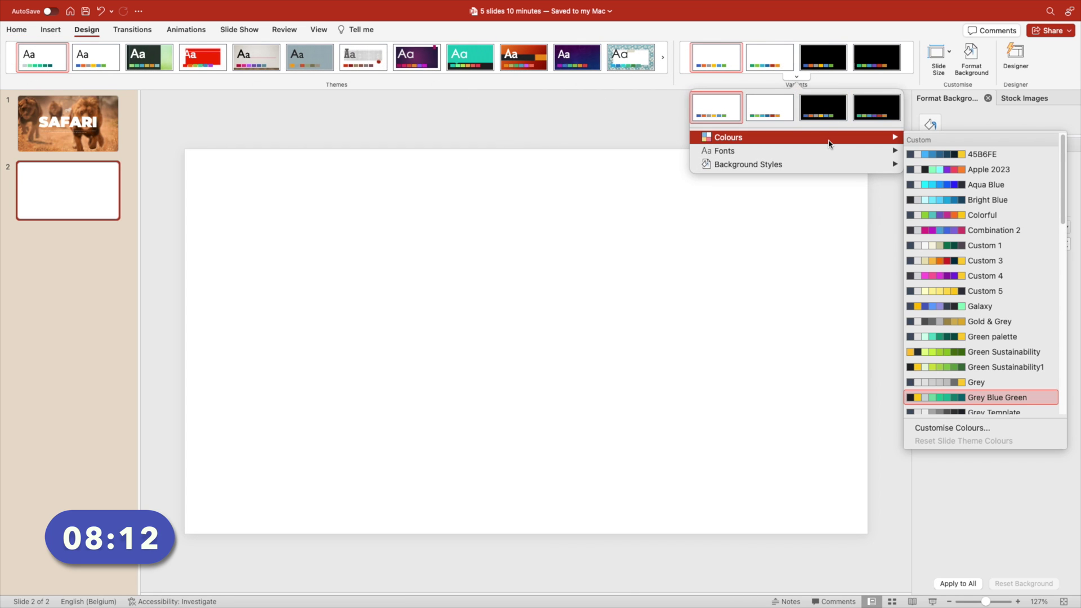
{"action": "left_click", "coordinate": [970, 398]}
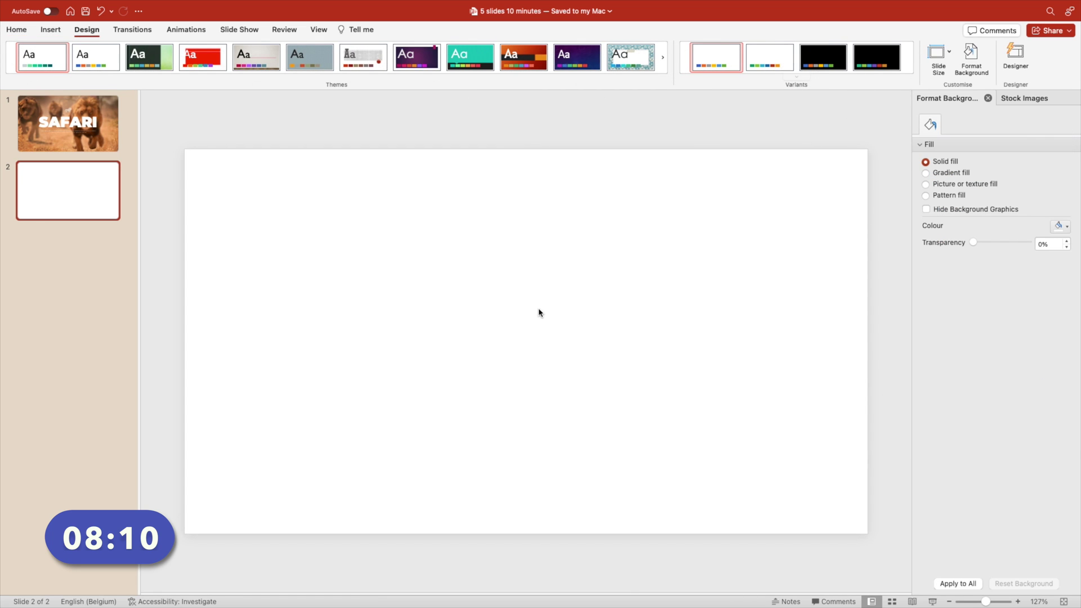
{"action": "right_click", "coordinate": [594, 321]}
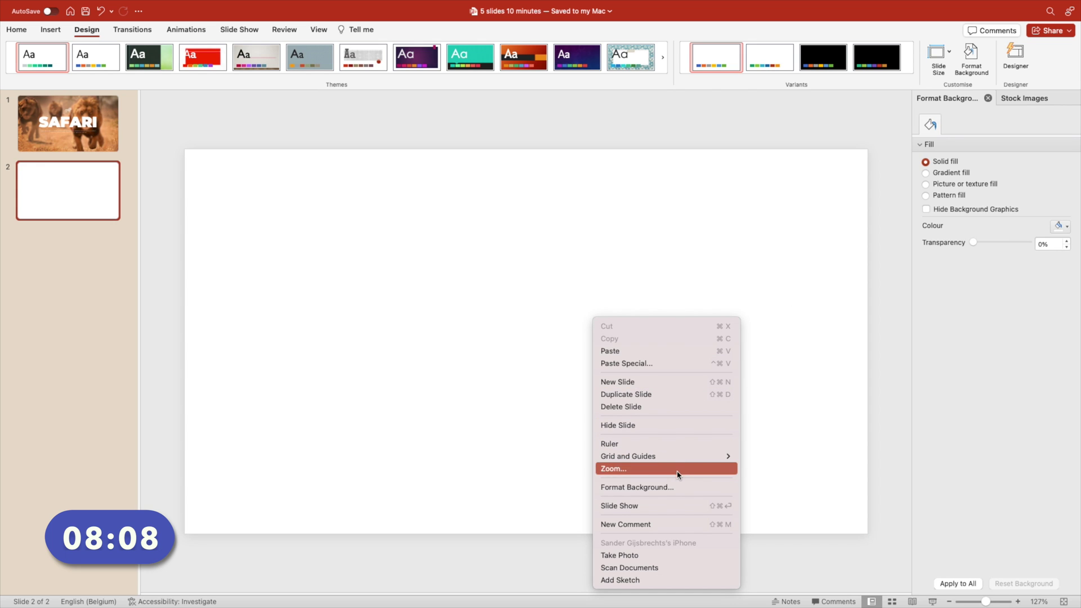
{"action": "left_click", "coordinate": [676, 485]}
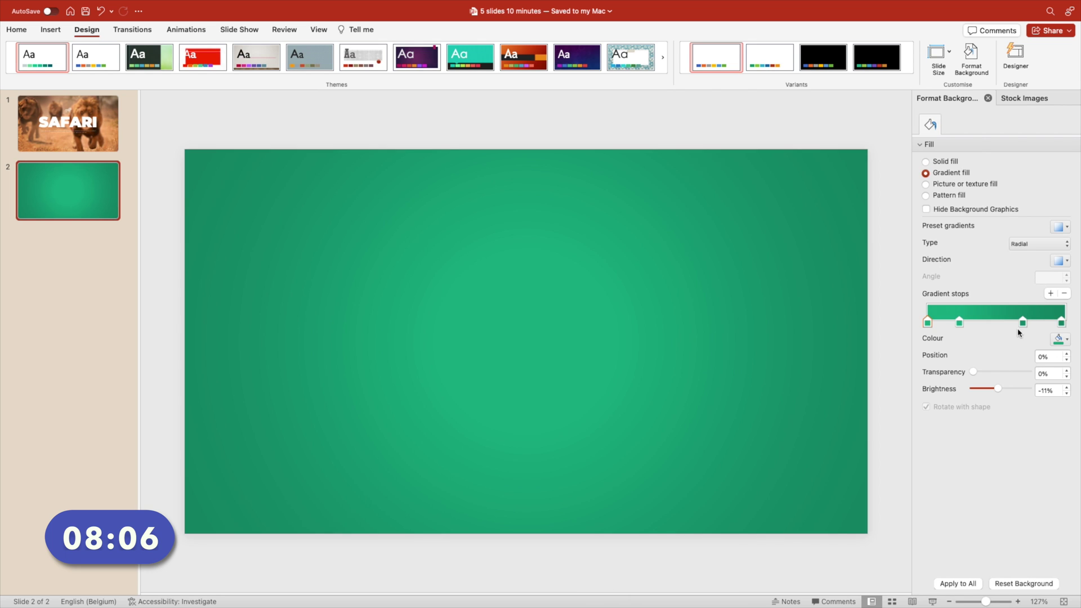
Draw a wide rounded rectangle about 28.4 × 1.42 cm across the lower part of the second slide as a laptop base
{"action": "left_click", "coordinate": [50, 30]}
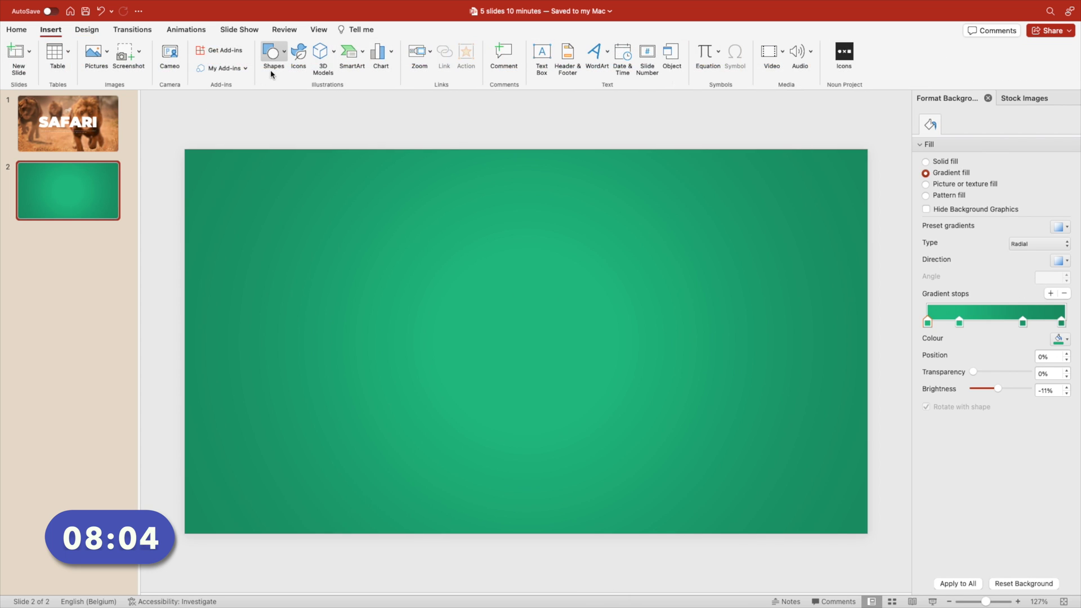
{"action": "left_click", "coordinate": [272, 53]}
{"action": "left_click", "coordinate": [272, 112]}
{"action": "left_click_drag", "start_coordinate": [248, 443], "coordinate": [820, 472]}
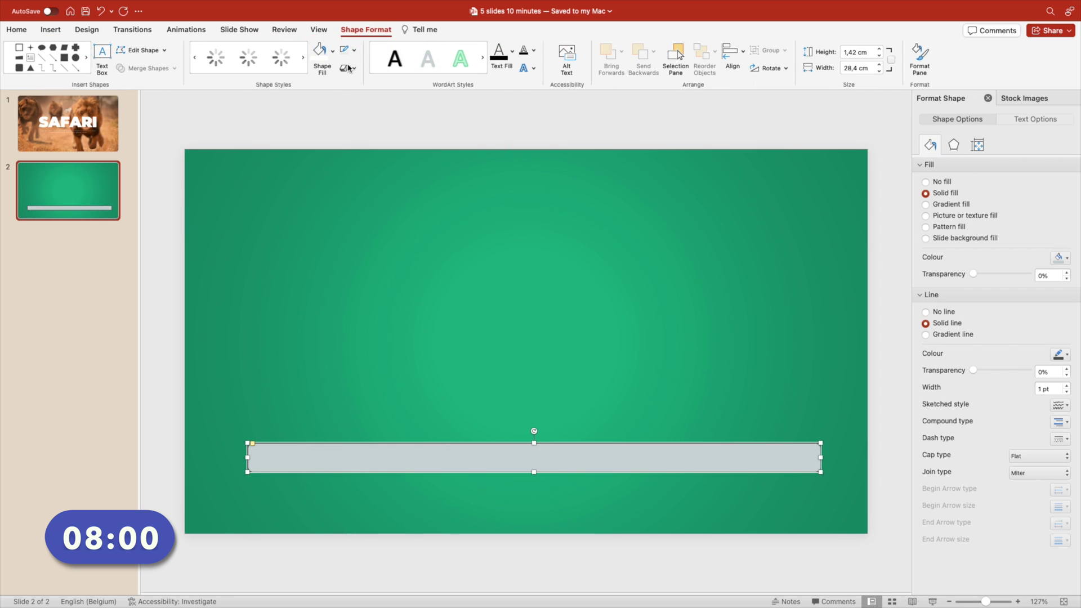
Give the base bar no outline and a linear grey preset gradient at 270°, with the middle stop at 29%
{"action": "left_click", "coordinate": [925, 205]}
{"action": "left_click", "coordinate": [1060, 257]}
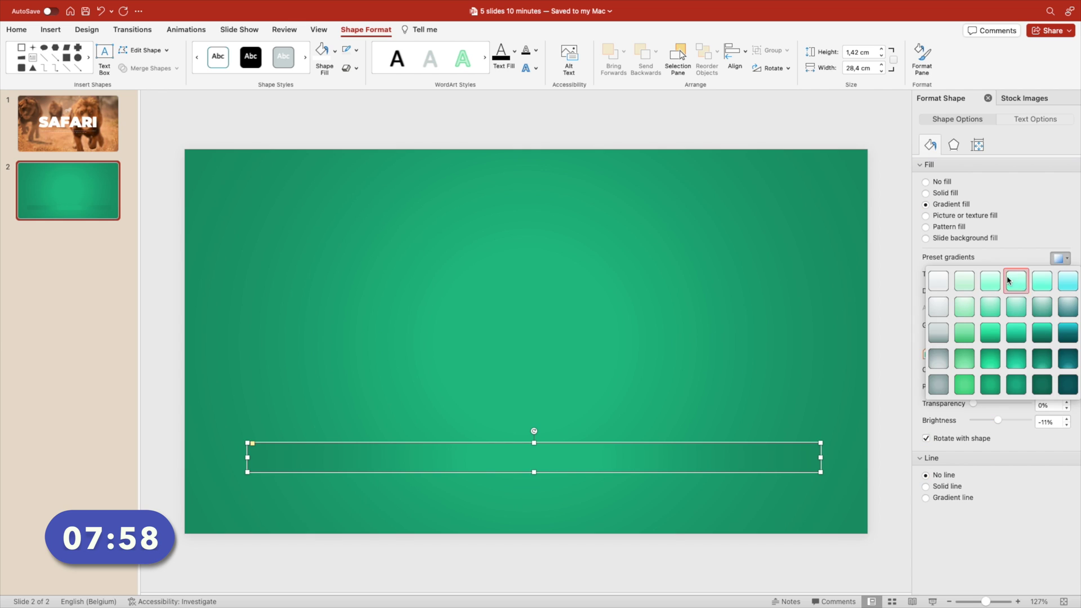
{"action": "left_click", "coordinate": [936, 337]}
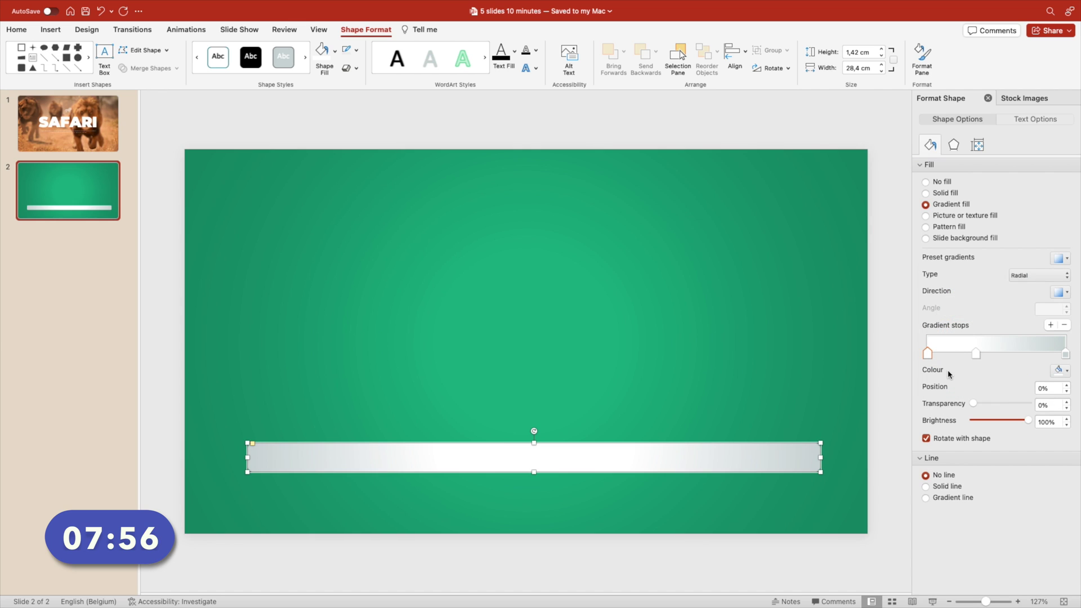
{"action": "left_click", "coordinate": [1060, 259]}
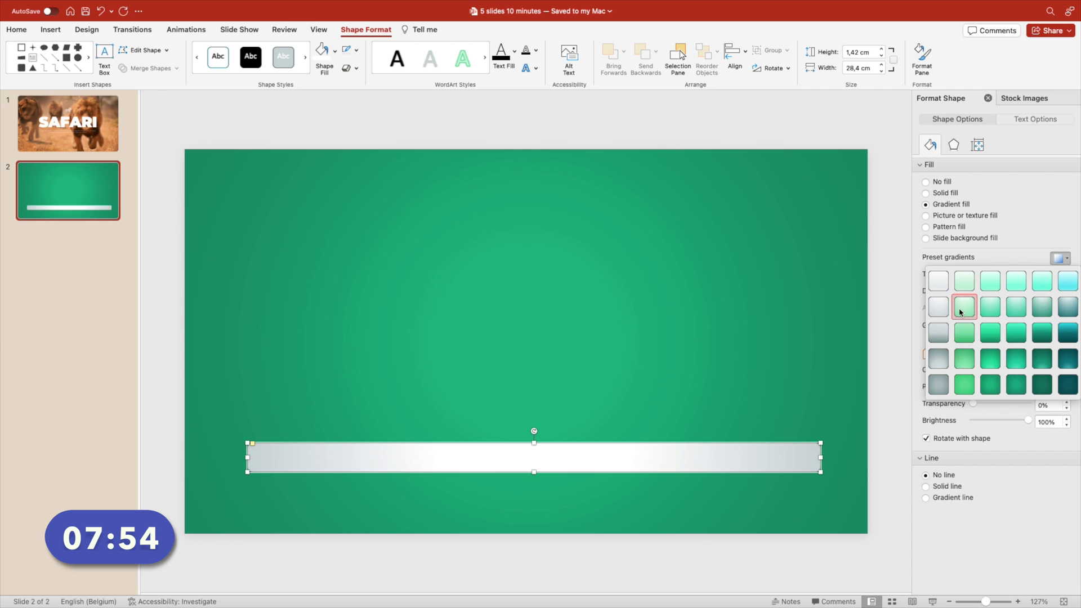
{"action": "left_click", "coordinate": [936, 338]}
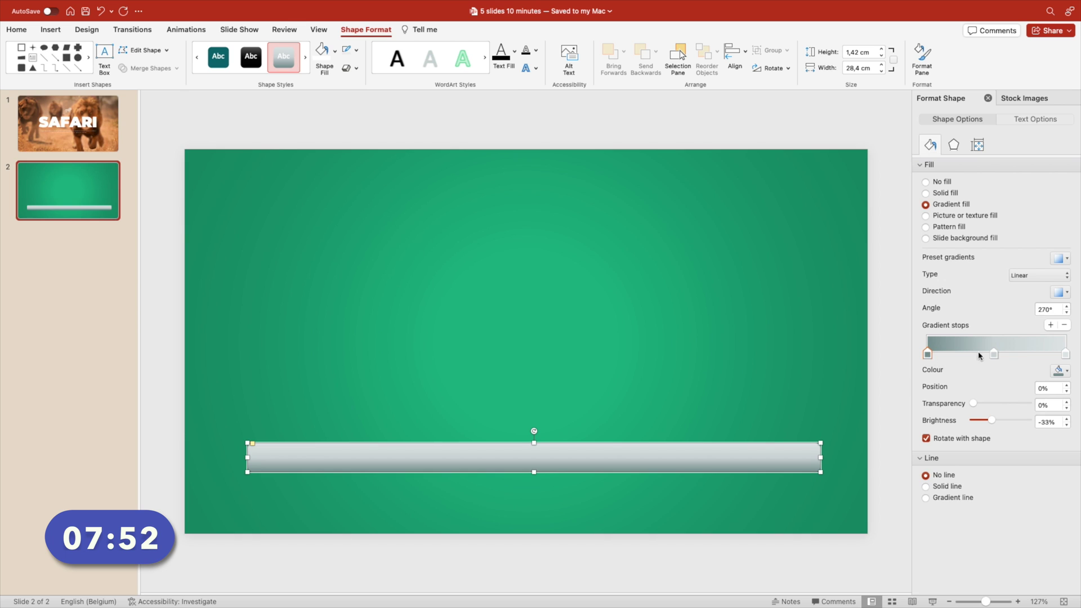
{"action": "left_click_drag", "start_coordinate": [993, 354], "coordinate": [968, 355]}
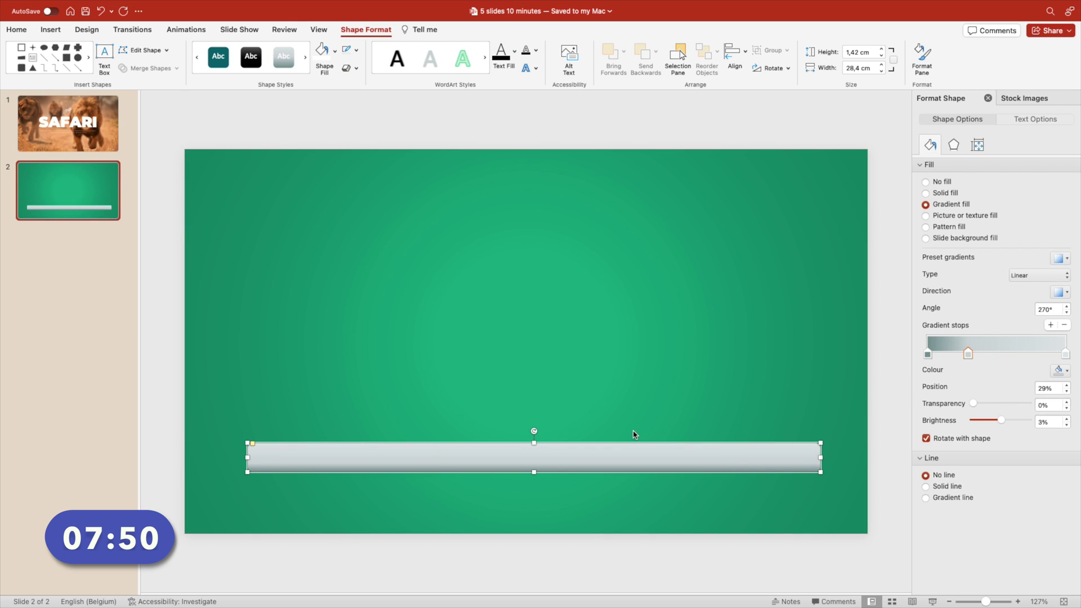
Duplicate the bar as a flipped notch about 6.17 × 0.37 cm centred on its upper edge, shifting the middle gradient stop towards the light end
{"action": "key", "text": "super+d"}
{"action": "left_click_drag", "start_coordinate": [572, 444], "coordinate": [542, 424]}
{"action": "left_click_drag", "start_coordinate": [256, 384], "coordinate": [551, 452]}
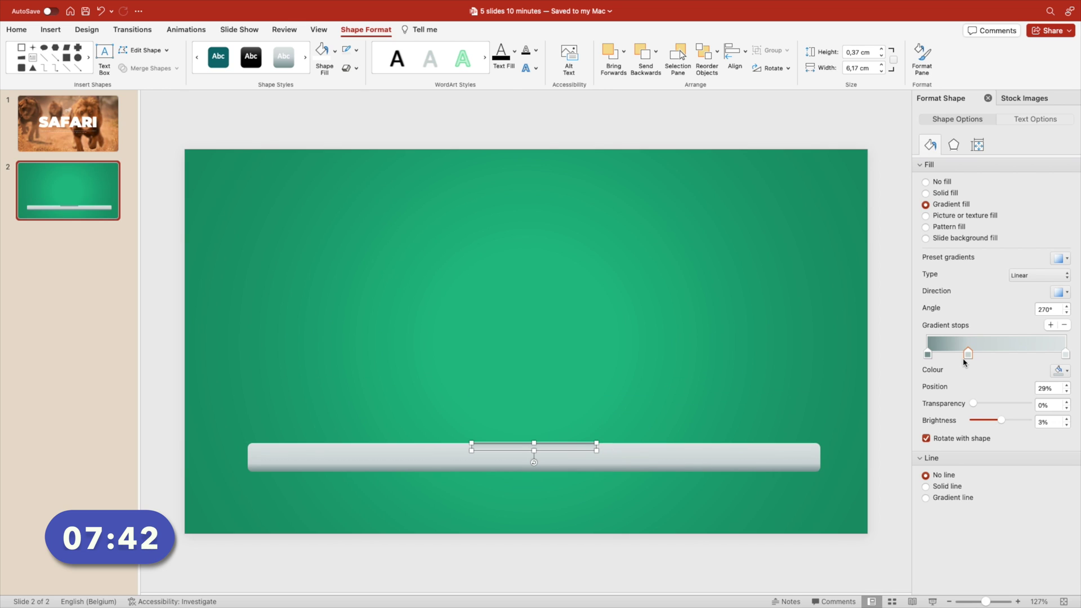
{"action": "left_click_drag", "start_coordinate": [965, 362], "coordinate": [1013, 356]}
{"action": "left_click", "coordinate": [665, 378]}
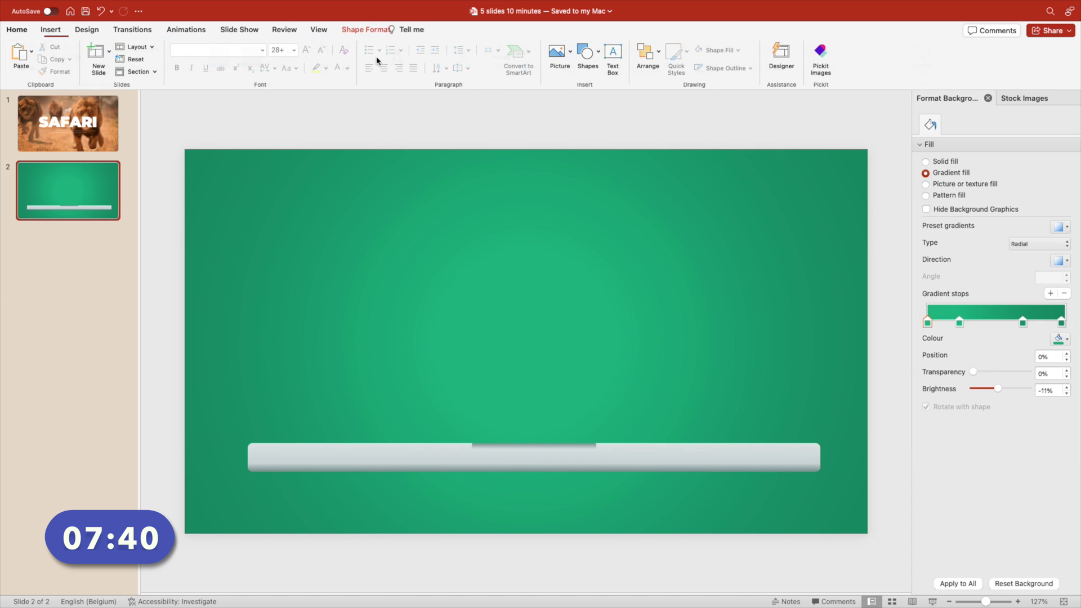
Duplicate the base bar and enlarge the copy into a laptop lid about 27.1 × 15.58 cm with only slightly rounded corners
{"action": "left_click", "coordinate": [697, 467]}
{"action": "key", "text": "super+d"}
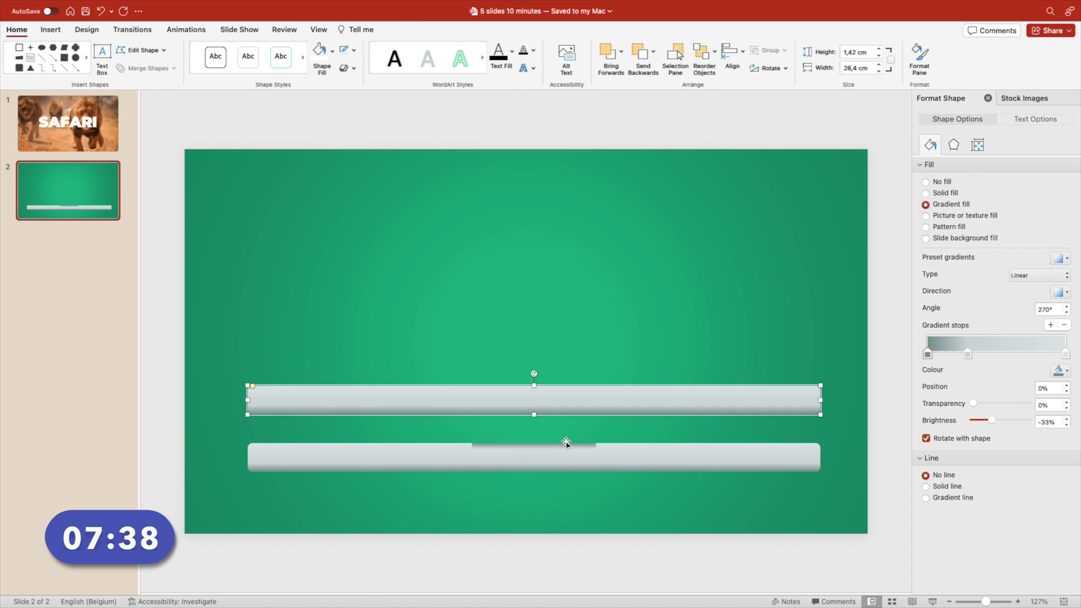
{"action": "left_click_drag", "start_coordinate": [534, 385], "coordinate": [533, 149]}
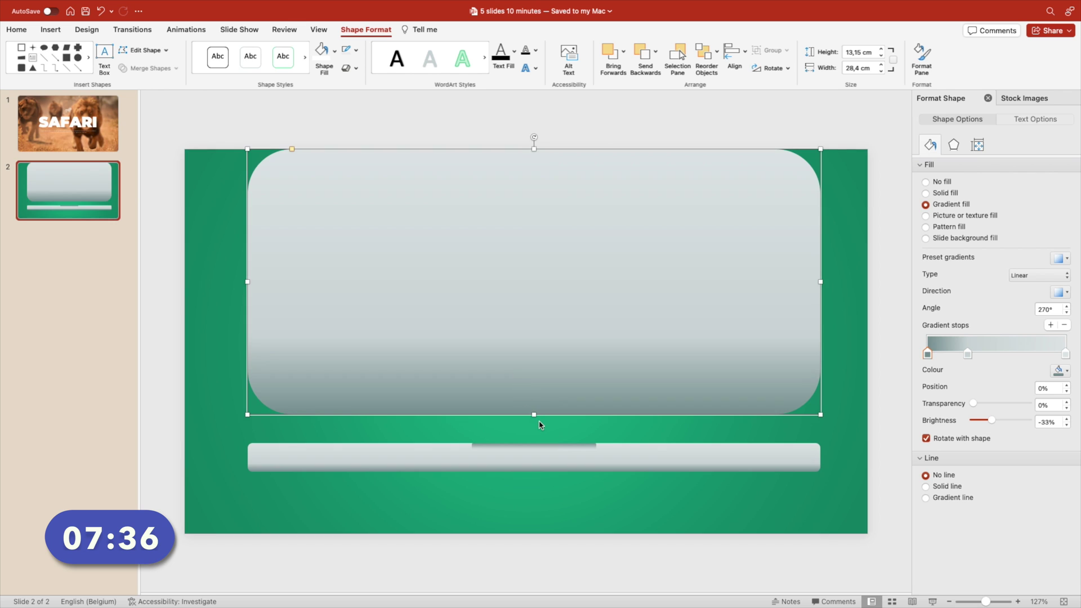
{"action": "left_click_drag", "start_coordinate": [535, 415], "coordinate": [534, 463]}
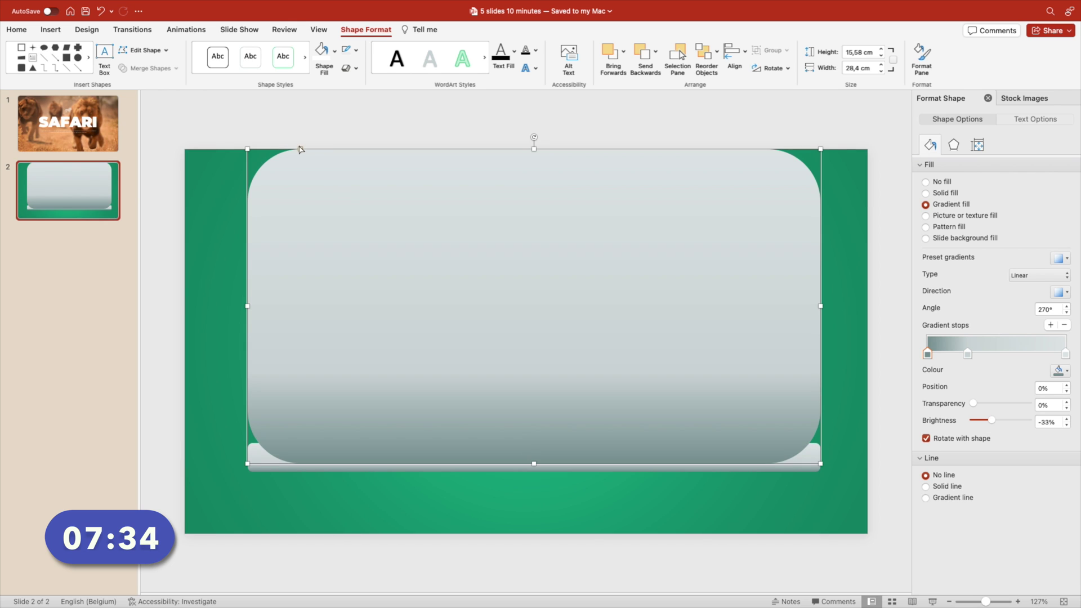
{"action": "left_click_drag", "start_coordinate": [300, 149], "coordinate": [254, 149]}
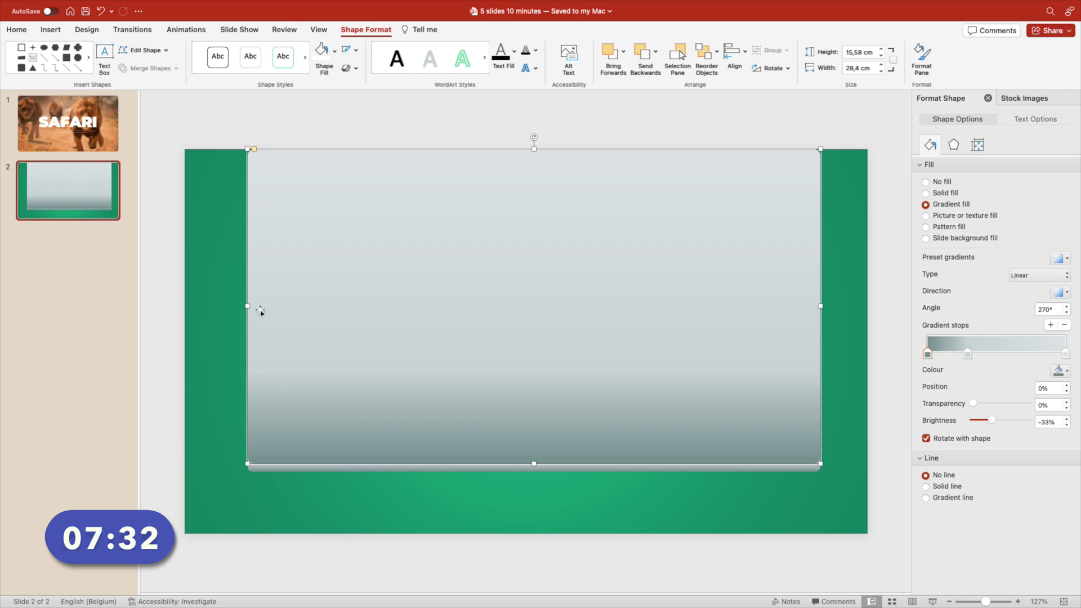
{"action": "left_click_drag", "start_coordinate": [247, 307], "coordinate": [260, 307]}
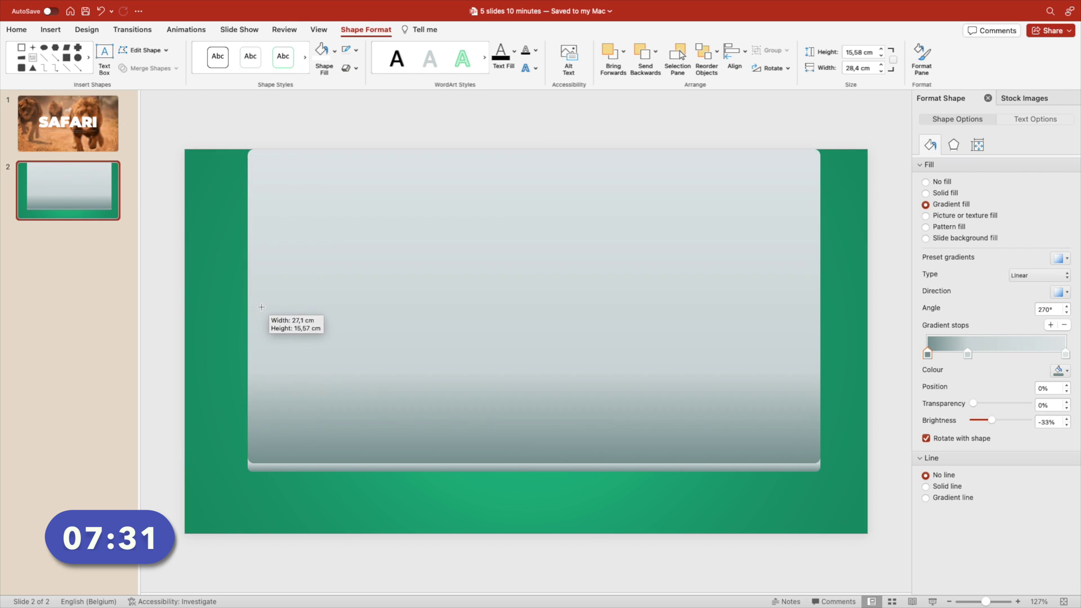
Fill the laptop lid with solid dark charcoal and send it behind the base and notch
{"action": "left_click", "coordinate": [329, 58]}
{"action": "left_click", "coordinate": [334, 53]}
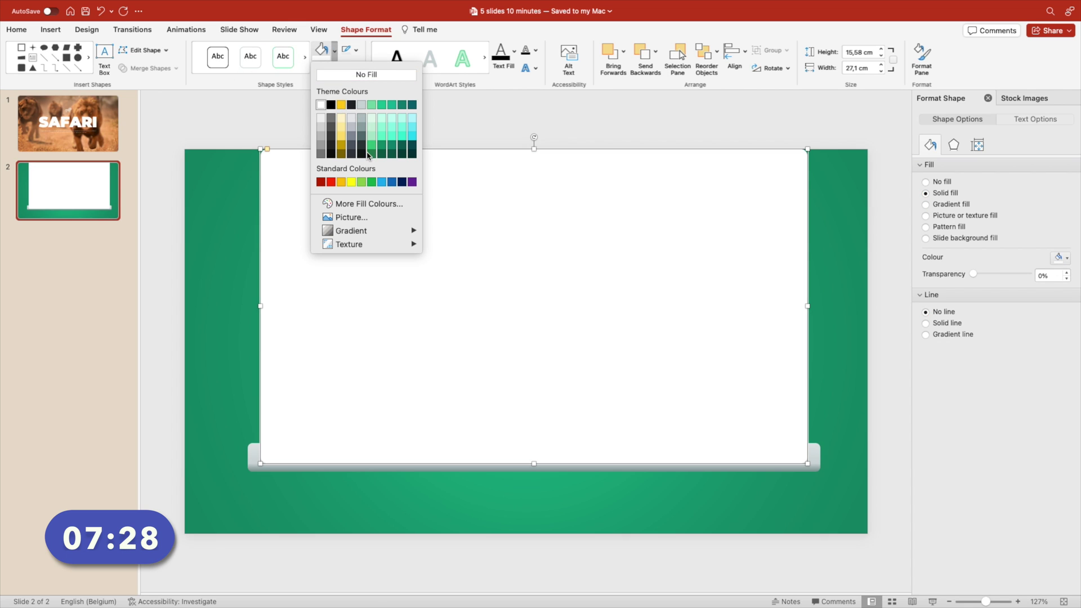
{"action": "left_click", "coordinate": [351, 154]}
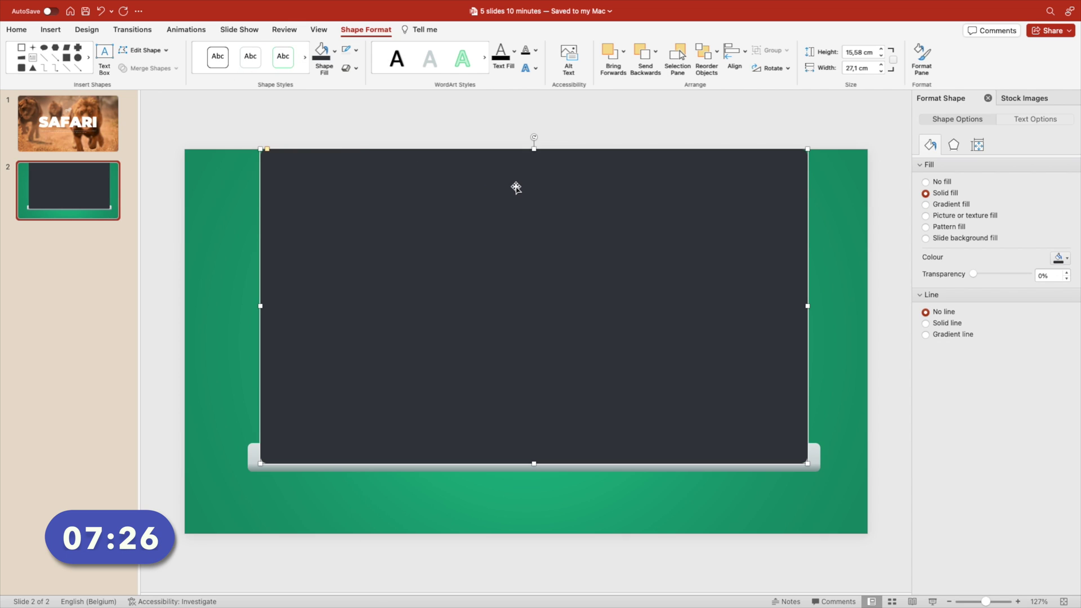
{"action": "key", "text": "super+shift+b"}
{"action": "left_click", "coordinate": [220, 181]}
Select the lid, base and notch together and move the whole laptop down so the lid clears the slide's upper edge
{"action": "left_click", "coordinate": [392, 256]}
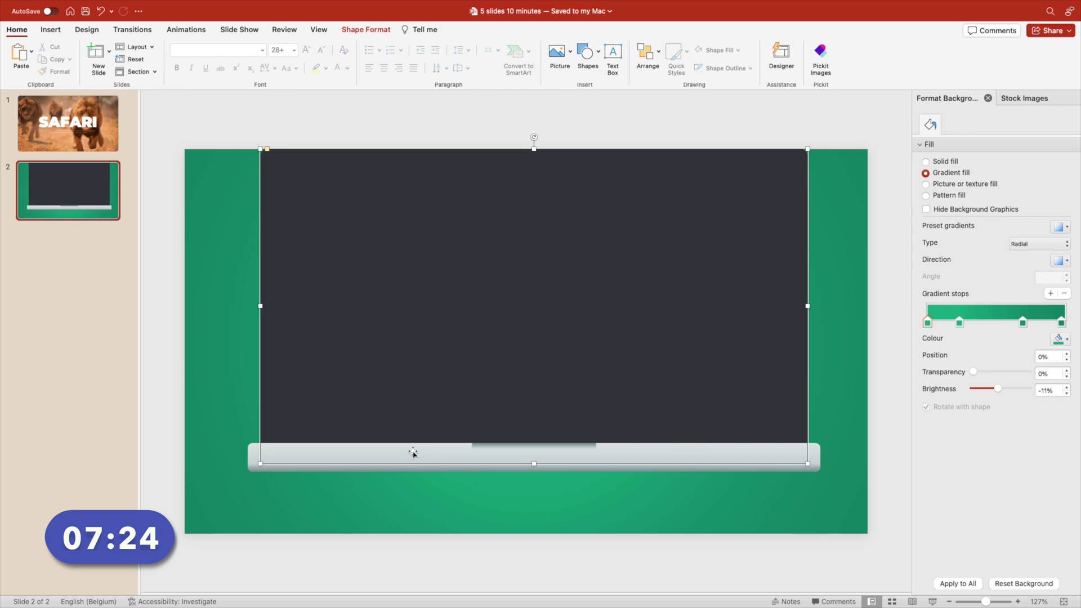
{"action": "left_click", "coordinate": [413, 452], "text": "shift"}
{"action": "left_click_drag", "start_coordinate": [515, 333], "coordinate": [512, 367]}
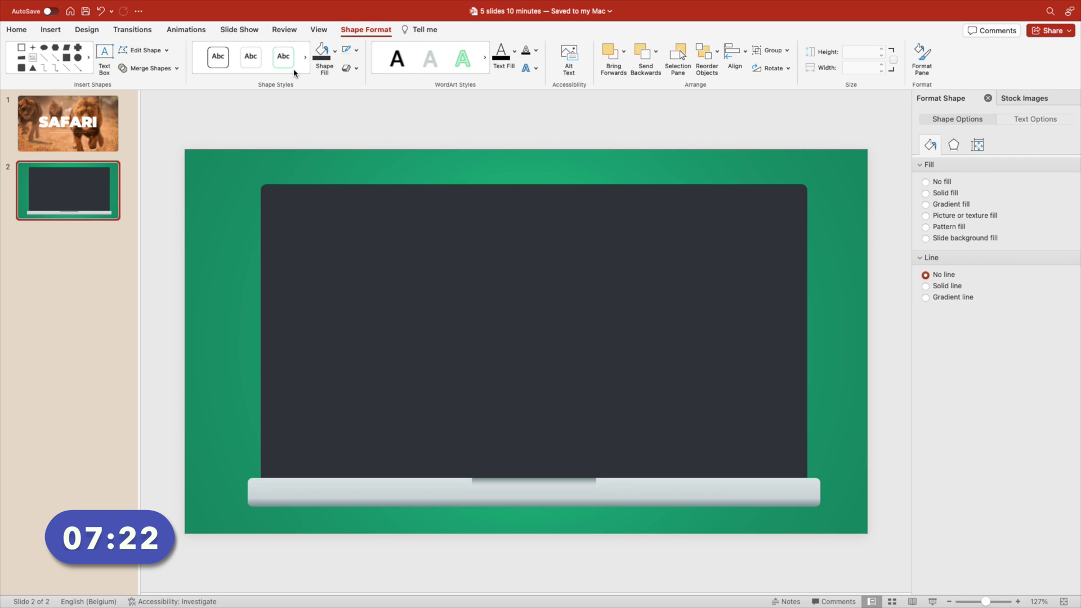
{"action": "key", "text": "Escape"}
Draw a rectangle about 25.93 × 13.51 cm inside the dark lid as the laptop's screen, leaving an even bezel
{"action": "left_click", "coordinate": [586, 51]}
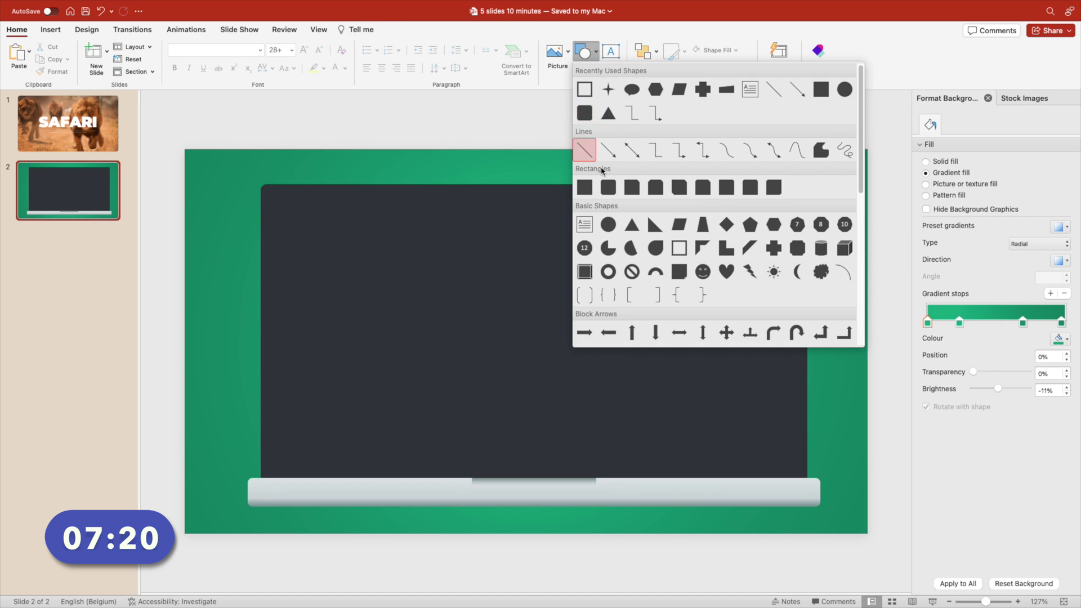
{"action": "left_click", "coordinate": [584, 187]}
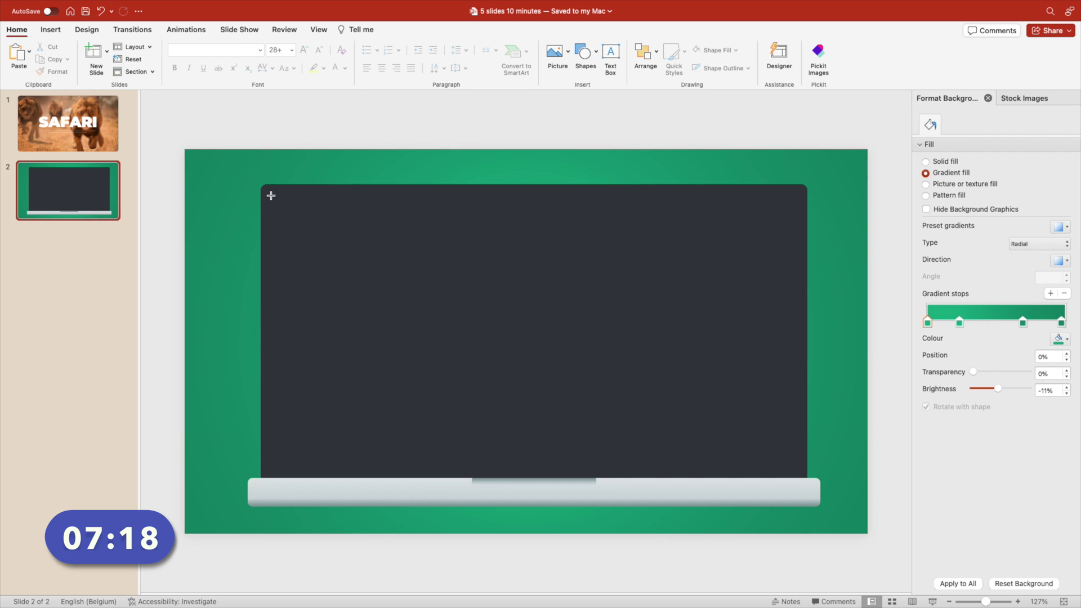
{"action": "mouse_move", "coordinate": [271, 196]}
{"action": "left_mouse_down"}
{"action": "mouse_move", "coordinate": [707, 394]}
{"action": "mouse_move", "coordinate": [793, 467]}
{"action": "left_mouse_up"}
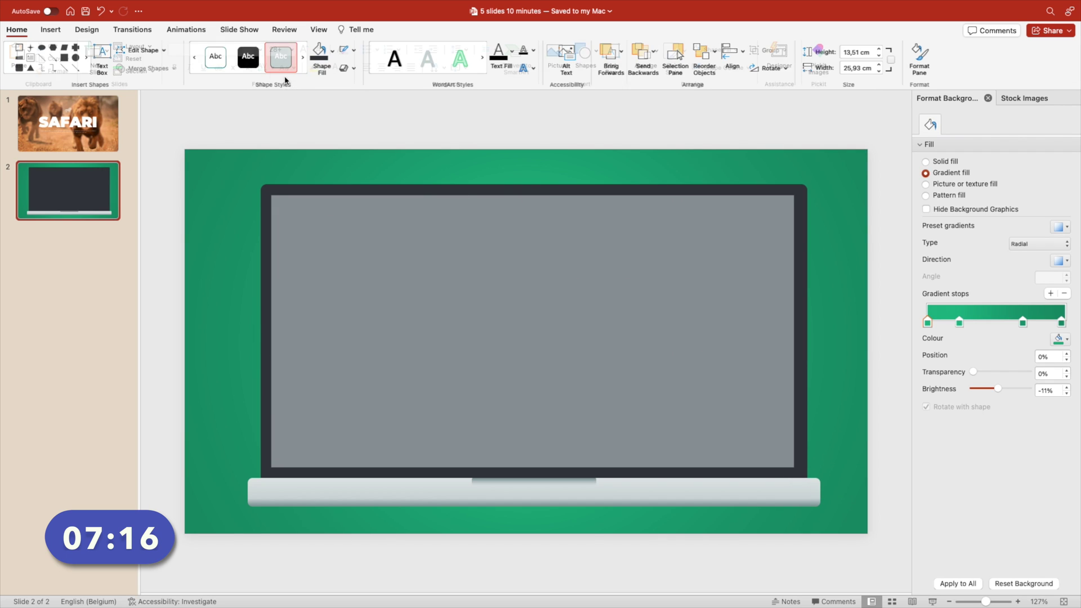
Fill the laptop's screen rectangle with solid white, remove its outline and nudge it slightly upward within the bezel
{"action": "left_click", "coordinate": [334, 51]}
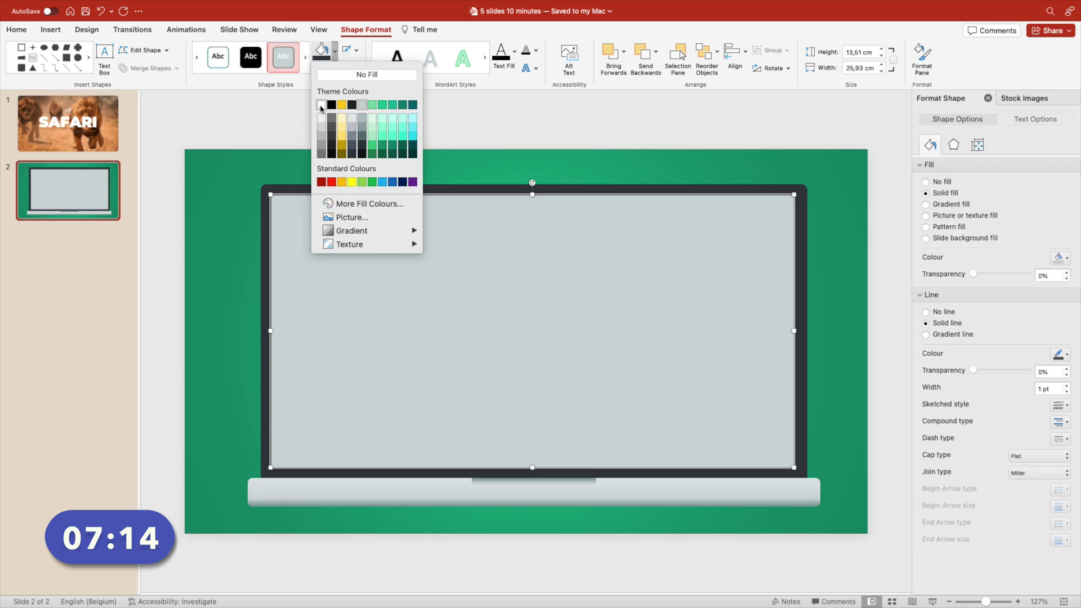
{"action": "left_click", "coordinate": [322, 106]}
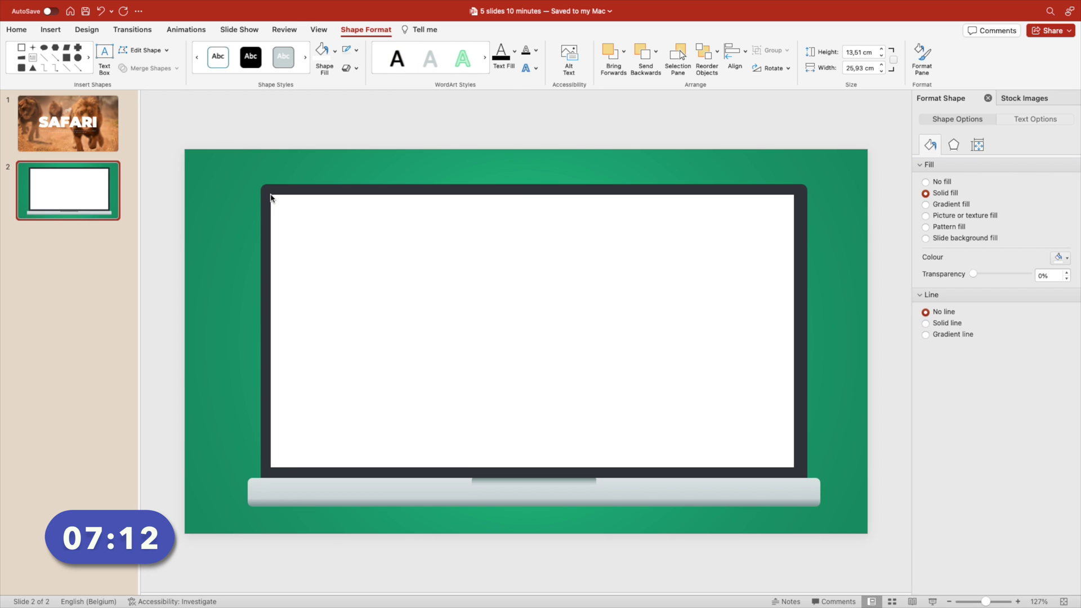
{"action": "left_click_drag", "start_coordinate": [209, 163], "coordinate": [676, 323]}
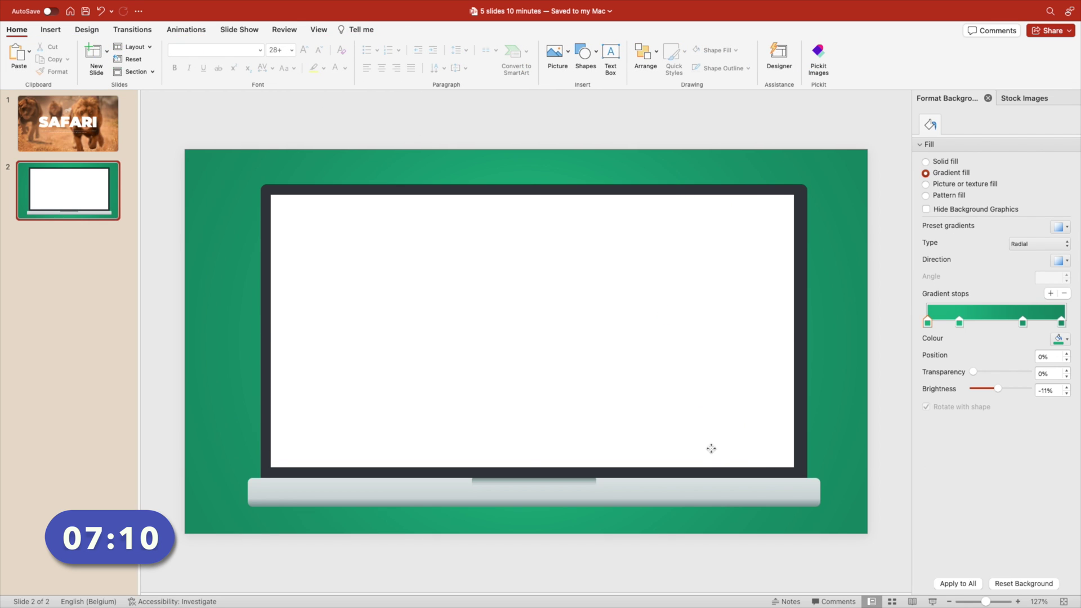
{"action": "left_click", "coordinate": [710, 449]}
{"action": "left_click", "coordinate": [837, 441]}
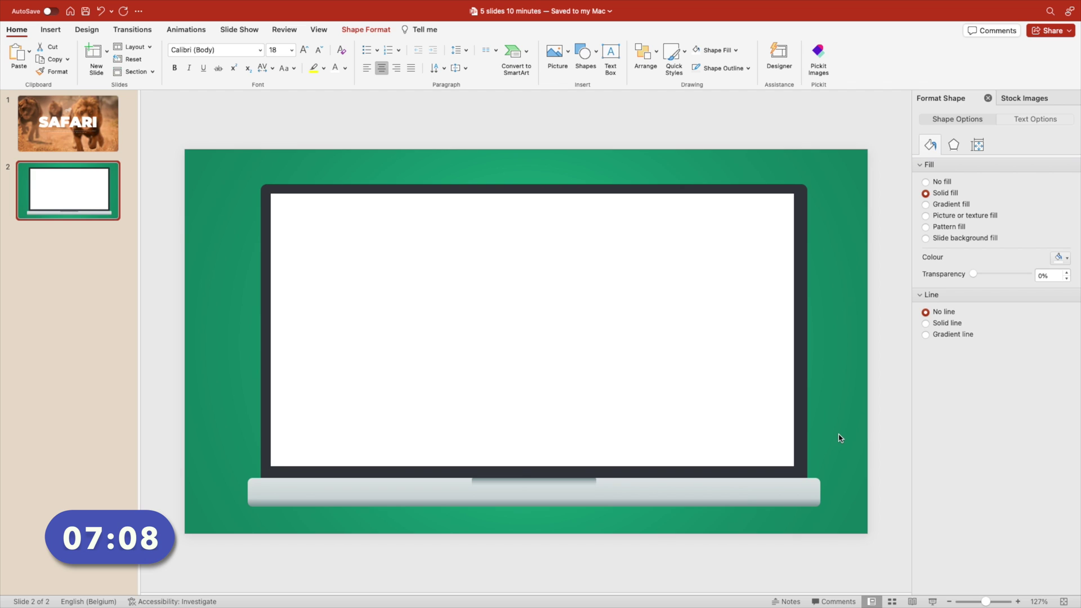
Add a text box reading "MacBook Pro" on the middle of the lower bezel and set it in Montserrat
{"action": "left_click_drag", "start_coordinate": [471, 466], "coordinate": [596, 484]}
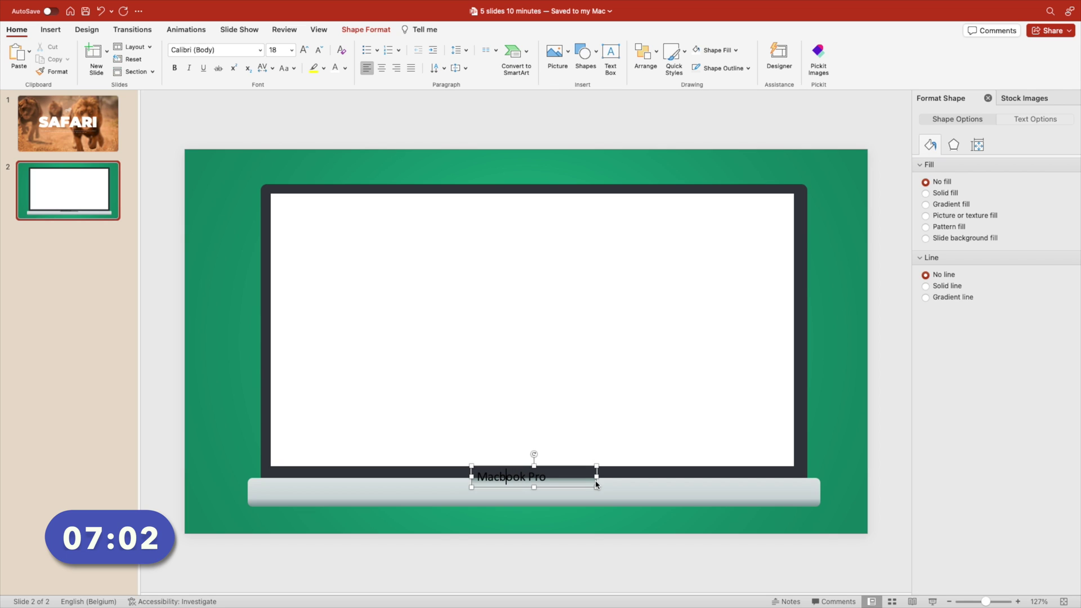
{"action": "key", "text": "super+a"}
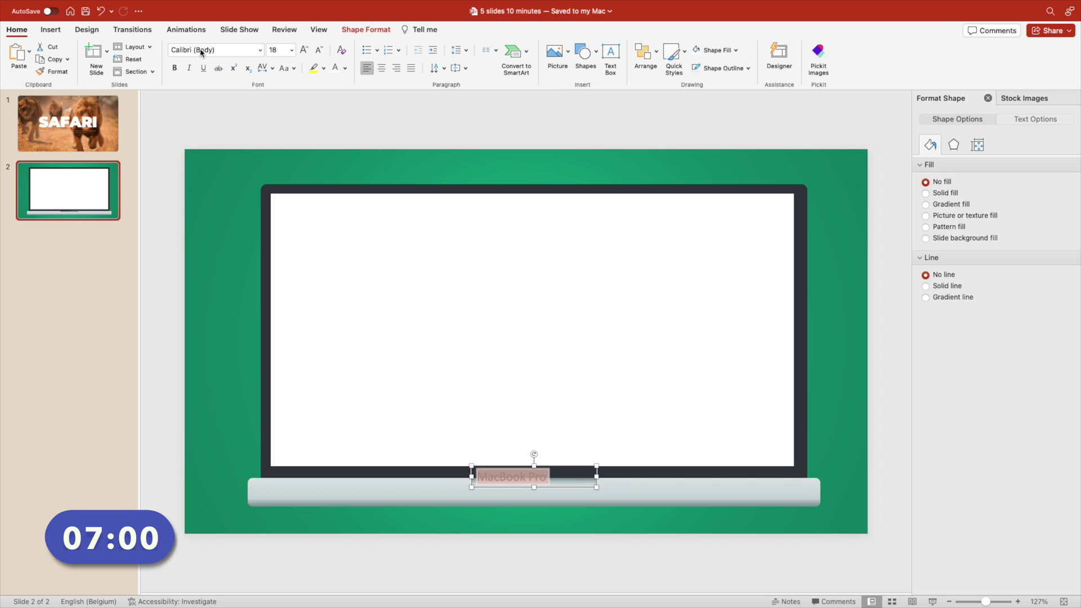
{"action": "left_click", "coordinate": [201, 52]}
{"action": "type", "text": "Montserrat"}
{"action": "key", "text": "Return"}
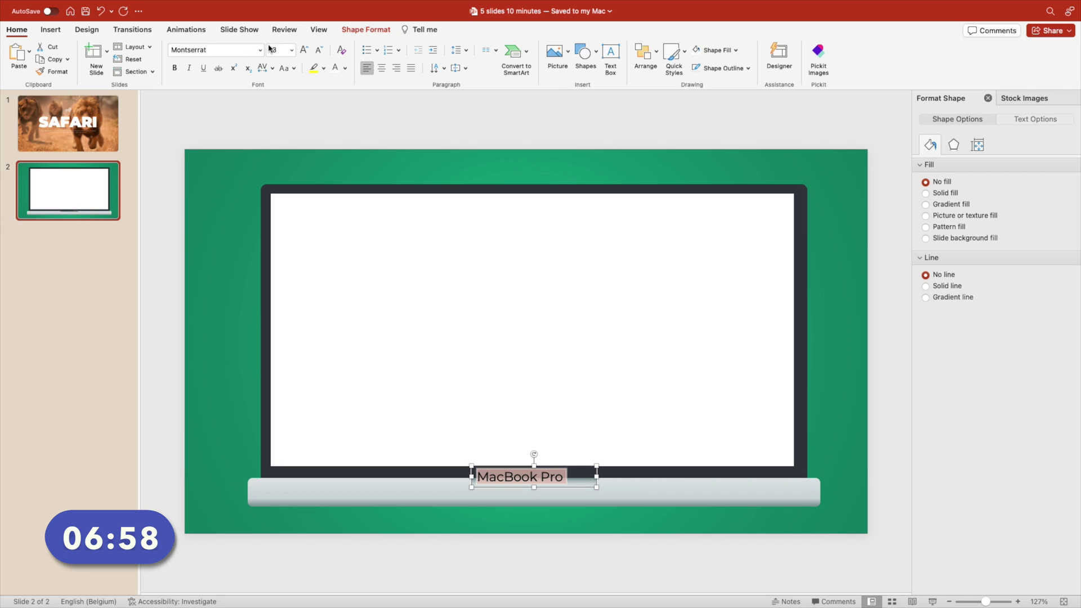
Style the MacBook Pro label with the Thin weight in white, centred, at 8 pt
{"action": "left_click", "coordinate": [261, 52]}
{"action": "mouse_move", "coordinate": [242, 161]}
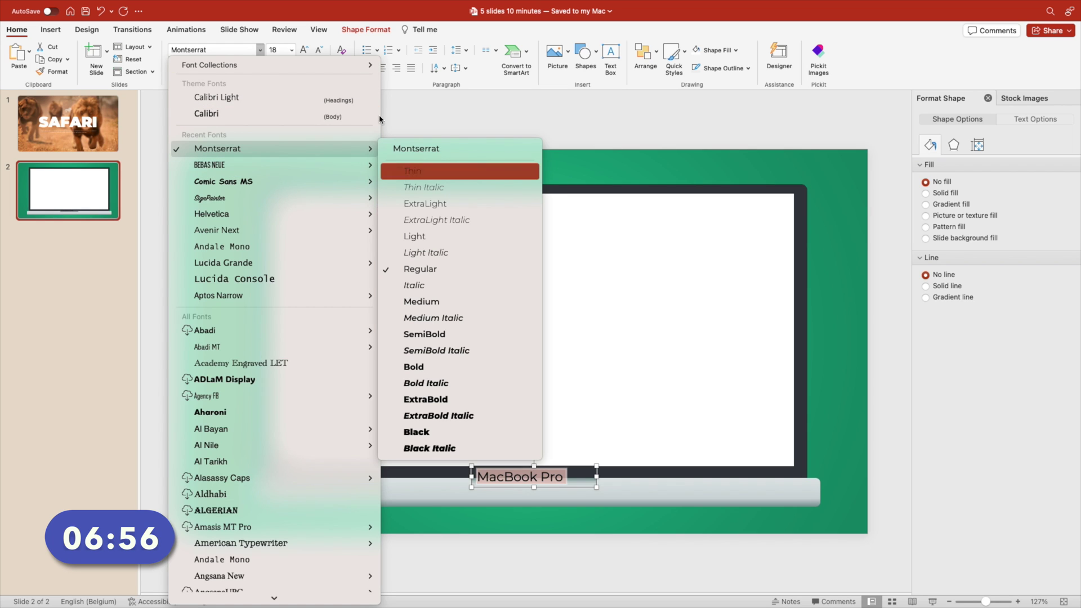
{"action": "left_click", "coordinate": [411, 170]}
{"action": "left_click", "coordinate": [320, 52]}
{"action": "left_click", "coordinate": [321, 52]}
{"action": "left_click", "coordinate": [321, 52]}
{"action": "left_click", "coordinate": [320, 53]}
{"action": "left_click", "coordinate": [320, 53]}
{"action": "left_click", "coordinate": [321, 52]}
{"action": "left_click", "coordinate": [321, 52]}
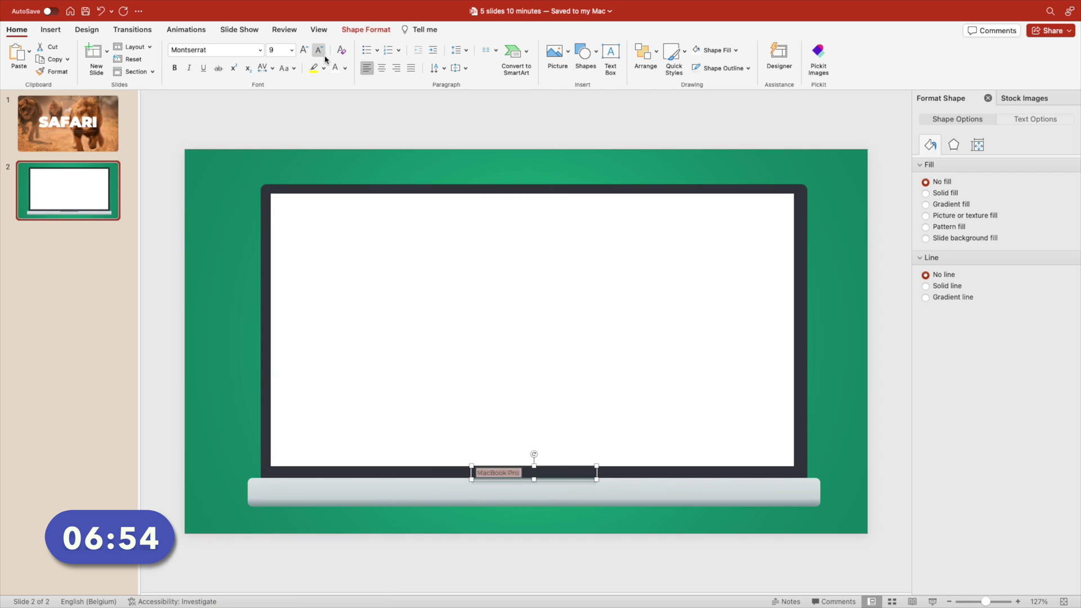
{"action": "left_click", "coordinate": [340, 73]}
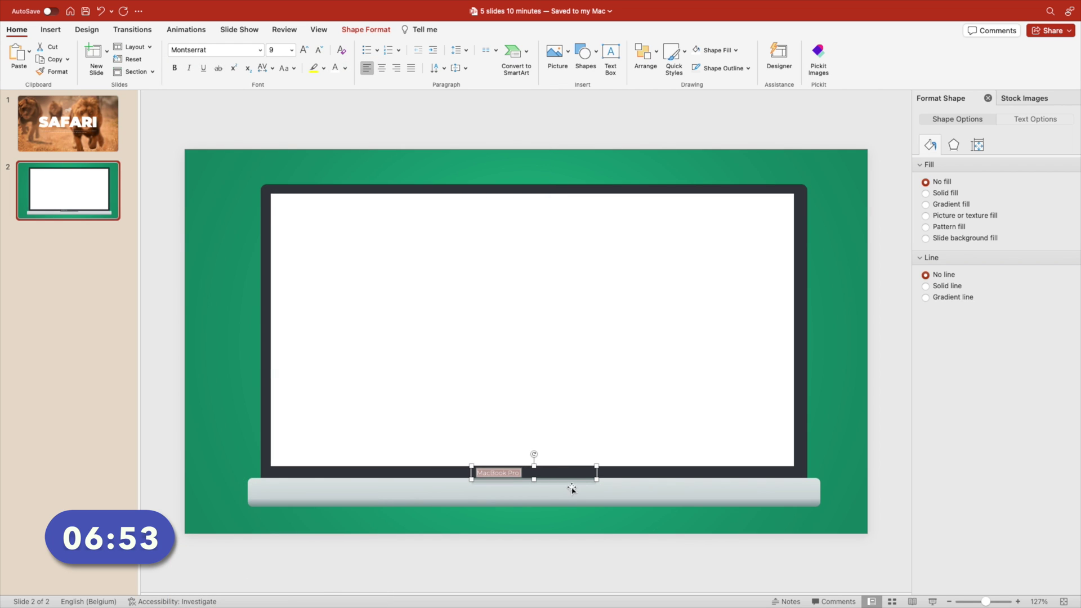
{"action": "left_click", "coordinate": [382, 67]}
{"action": "left_click", "coordinate": [318, 50]}
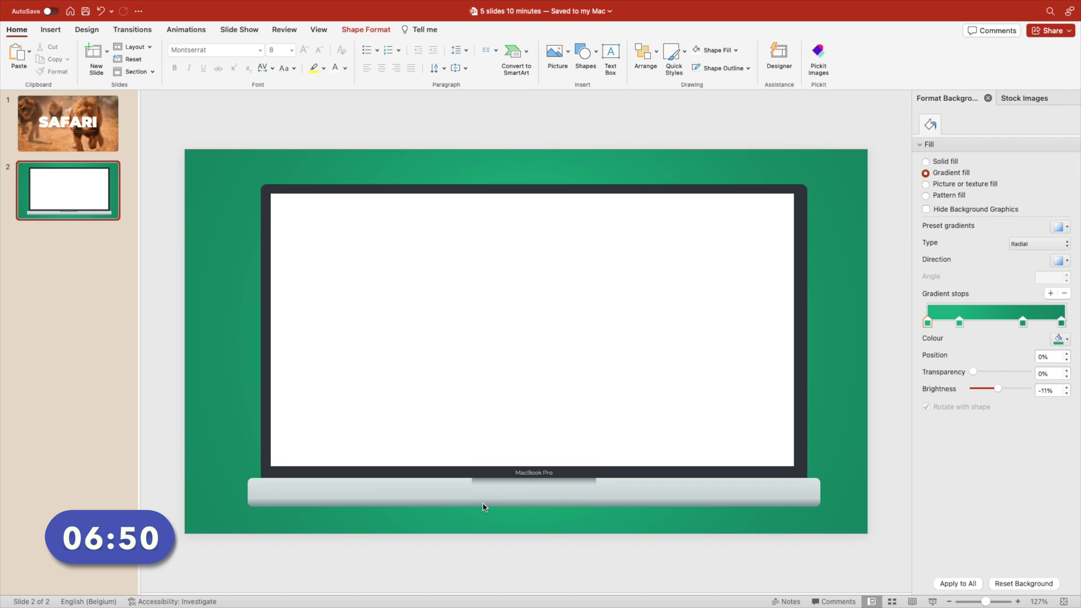
{"action": "left_click", "coordinate": [233, 185]}
Make the laptop's base bar slightly thinner by raising its lower edge
{"action": "left_click", "coordinate": [521, 495]}
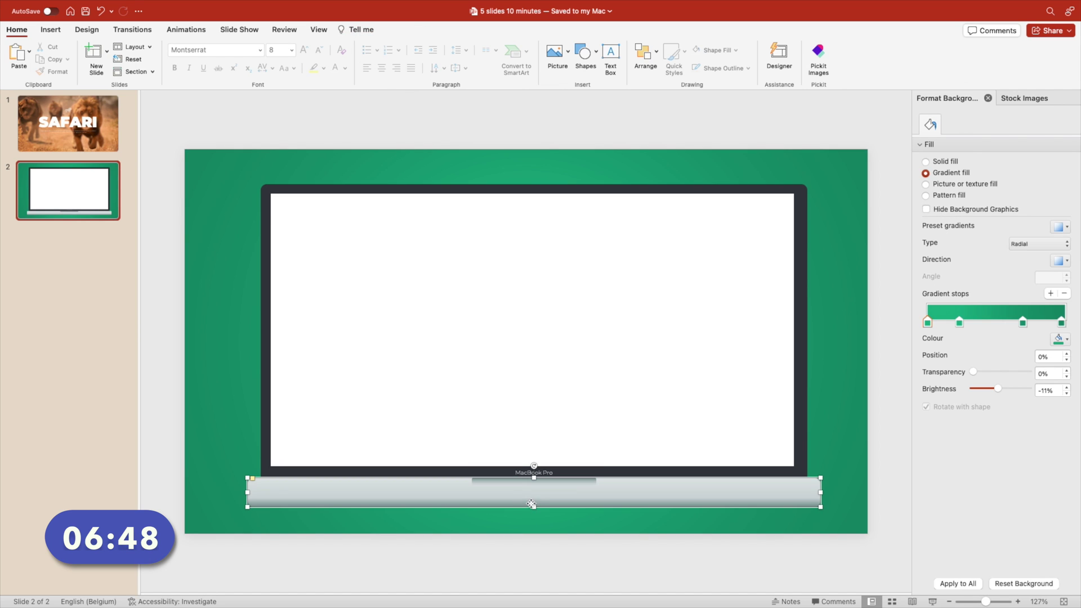
{"action": "left_click_drag", "start_coordinate": [534, 506], "coordinate": [535, 498]}
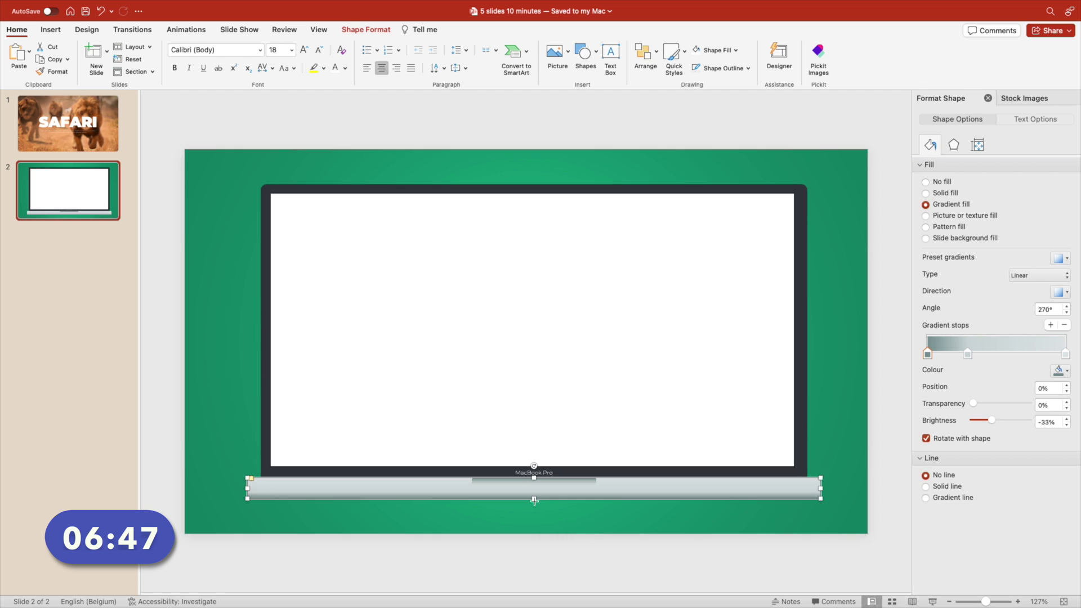
{"action": "left_click", "coordinate": [577, 537]}
Try a solid outline on the small notch in the laptop's base
{"action": "left_click", "coordinate": [571, 482]}
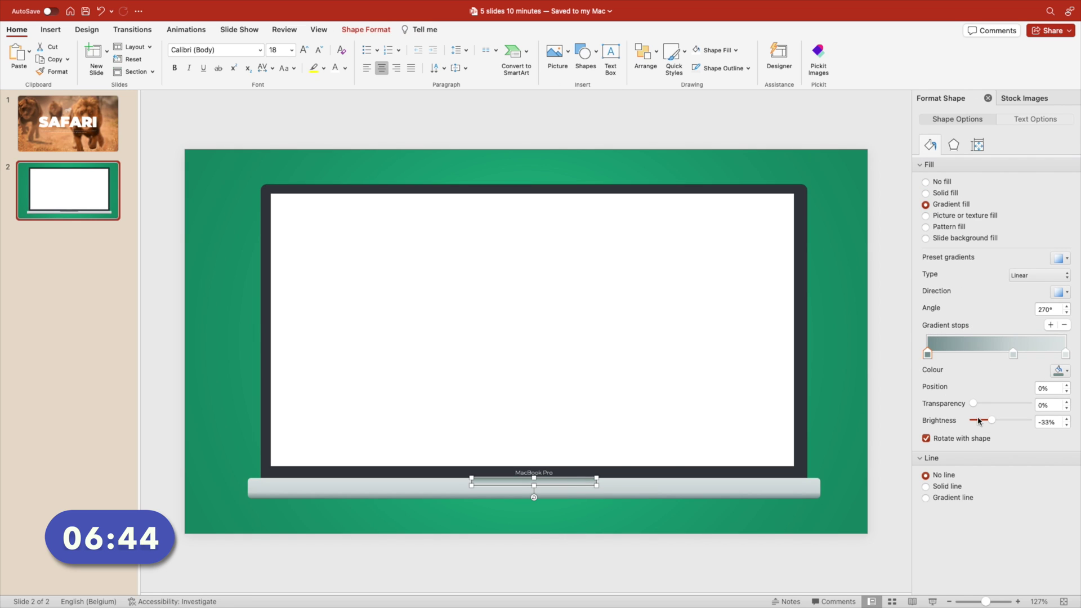
{"action": "left_click", "coordinate": [942, 487]}
{"action": "left_click", "coordinate": [796, 541]}
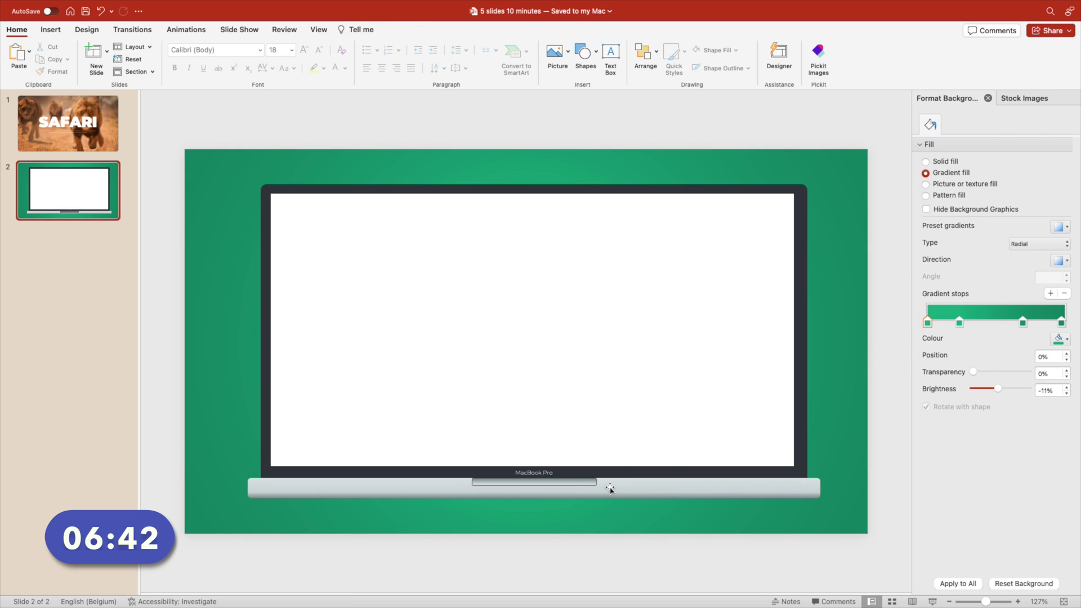
{"action": "left_click", "coordinate": [568, 483]}
{"action": "left_click", "coordinate": [229, 168]}
Select the whole laptop and shift it horizontally to the right until it runs past the slide's edge
{"action": "left_click_drag", "start_coordinate": [219, 151], "coordinate": [862, 591]}
{"action": "left_click_drag", "start_coordinate": [400, 482], "coordinate": [606, 483]}
{"action": "left_click", "coordinate": [392, 234]}
Search the stock images for "frog" and insert the picture of the open-mouthed frog on moss
{"action": "left_click", "coordinate": [1024, 98]}
{"action": "left_click", "coordinate": [951, 127]}
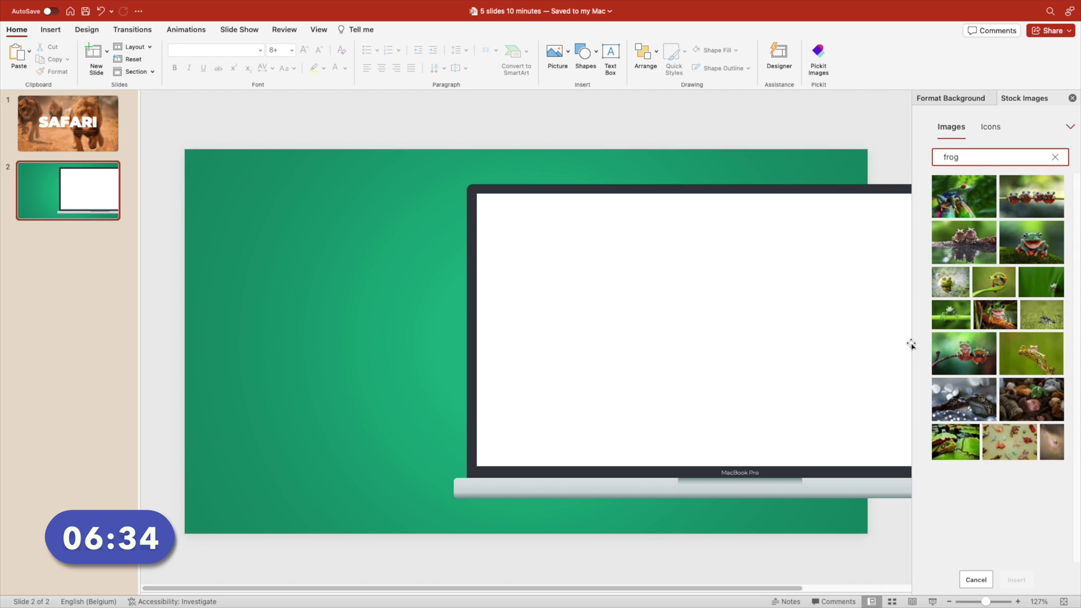
{"action": "left_click", "coordinate": [1031, 242]}
{"action": "left_click", "coordinate": [1016, 580]}
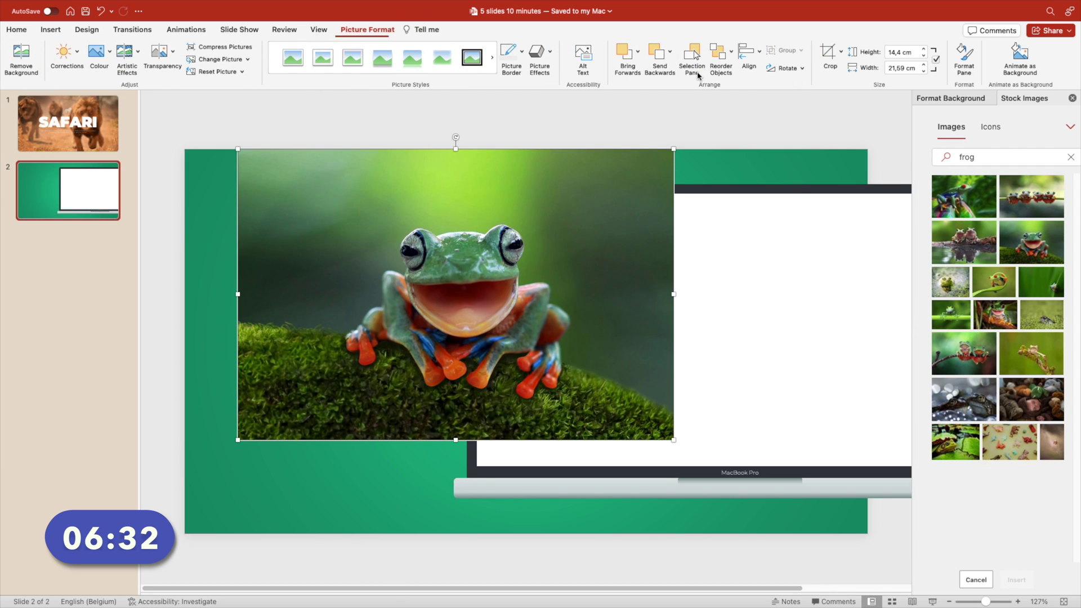
Flip the frog picture horizontally and place it over the laptop screen, aligned with the screen's lower left corner
{"action": "left_click", "coordinate": [794, 68]}
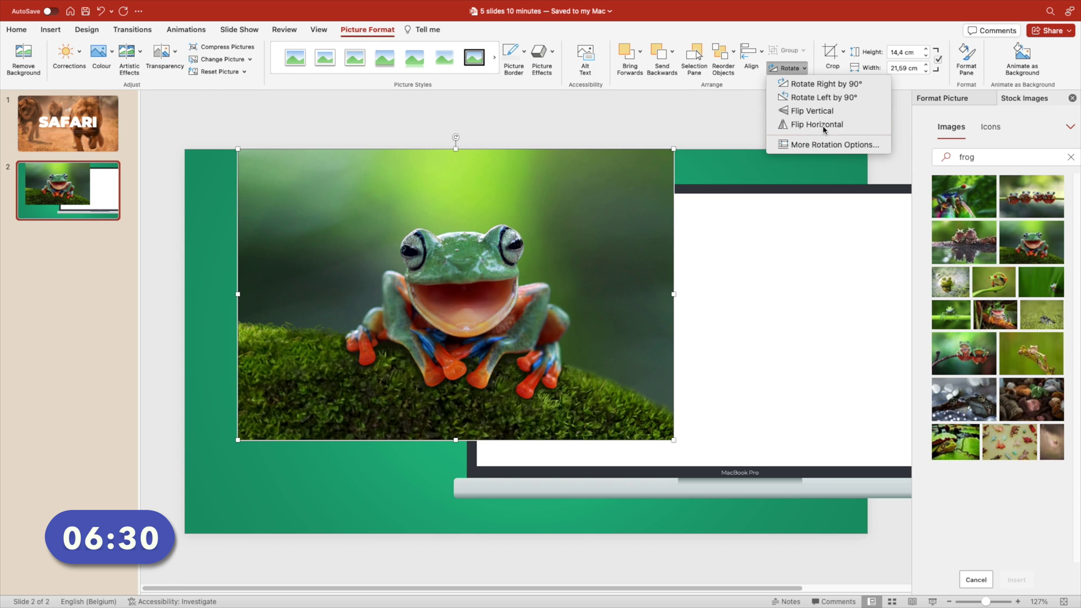
{"action": "left_click", "coordinate": [799, 132]}
{"action": "left_click_drag", "start_coordinate": [434, 290], "coordinate": [330, 341]}
{"action": "key", "text": "Delete"}
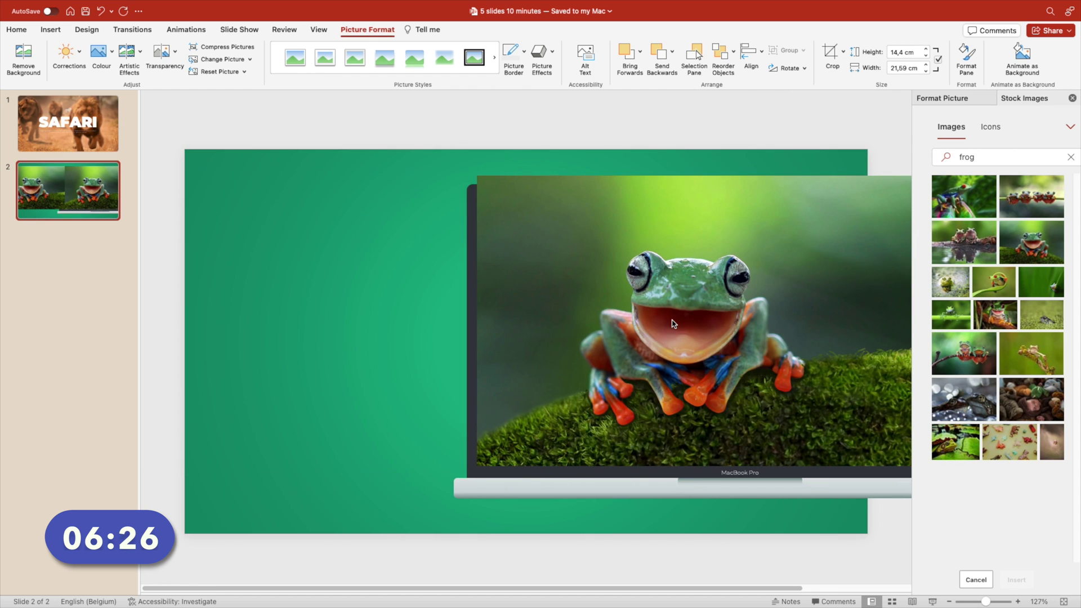
Enlarge the frog picture to about 26.18 cm wide and crop its upper part to a height of 13.51 cm, matching the laptop screen
{"action": "left_click", "coordinate": [675, 325]}
{"action": "scroll", "coordinate": [711, 373], "scroll_direction": "down", "scroll_amount": 1}
{"action": "scroll", "coordinate": [712, 374], "scroll_direction": "down", "scroll_amount": 1}
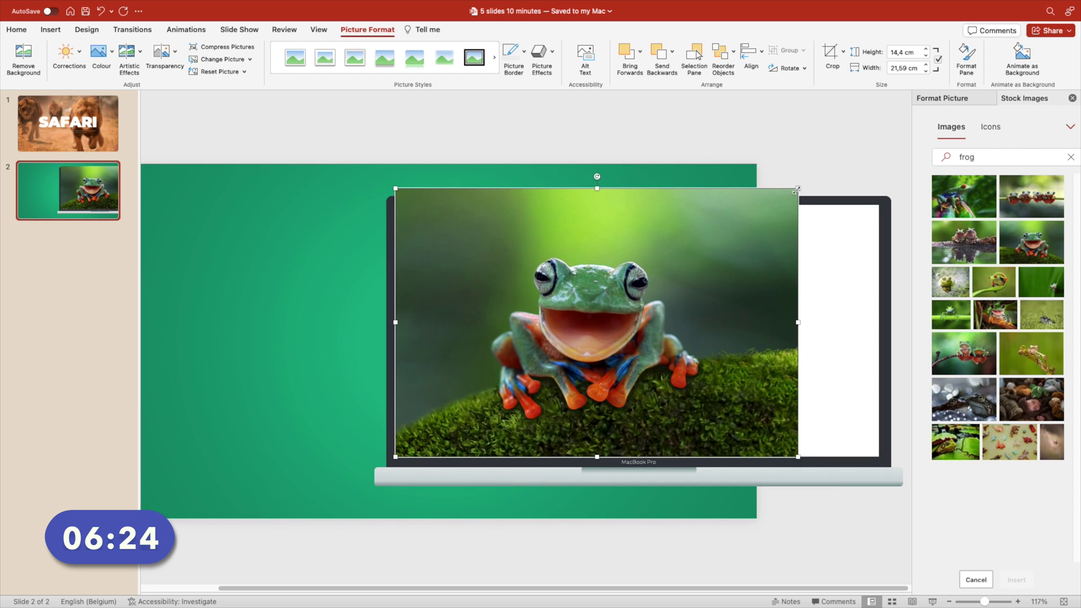
{"action": "left_click_drag", "start_coordinate": [796, 190], "coordinate": [886, 132]}
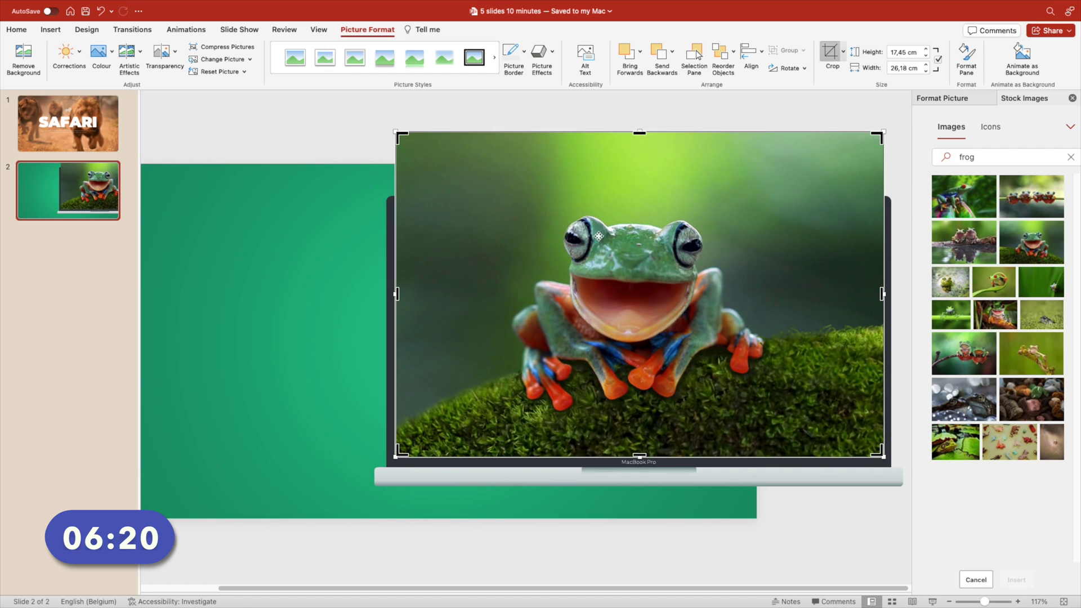
{"action": "left_click_drag", "start_coordinate": [640, 131], "coordinate": [640, 206]}
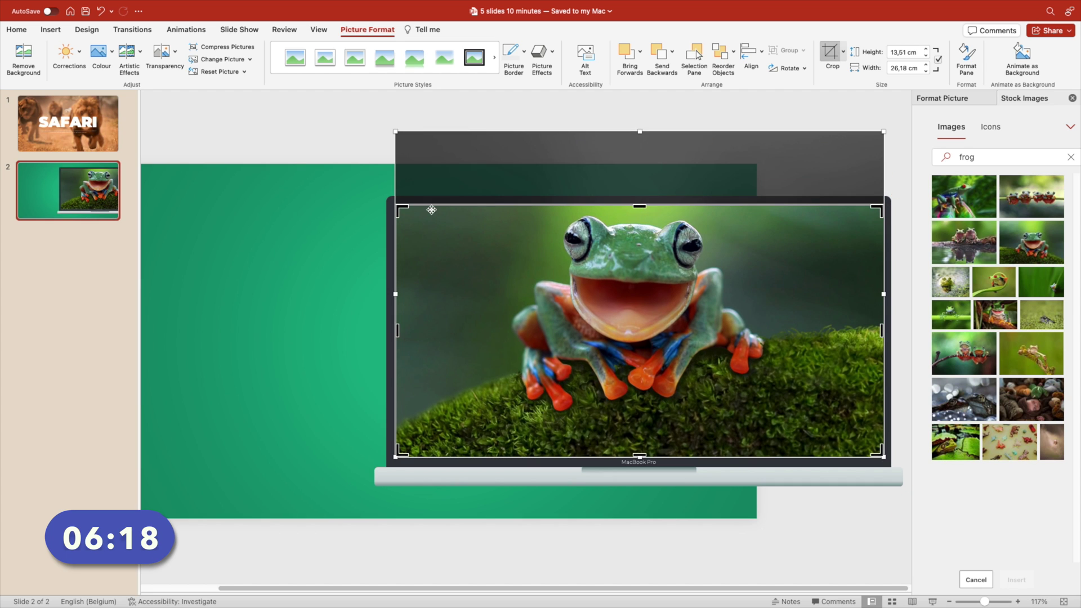
Enlarge the frog image inside its crop frame and shift it so the head is cut off at the screen's upper edge
{"action": "left_click_drag", "start_coordinate": [389, 134], "coordinate": [330, 90]}
{"action": "mouse_move", "coordinate": [613, 352]}
{"action": "left_mouse_down"}
{"action": "mouse_move", "coordinate": [610, 320]}
{"action": "mouse_move", "coordinate": [610, 341]}
{"action": "left_mouse_up"}
{"action": "left_click", "coordinate": [285, 355]}
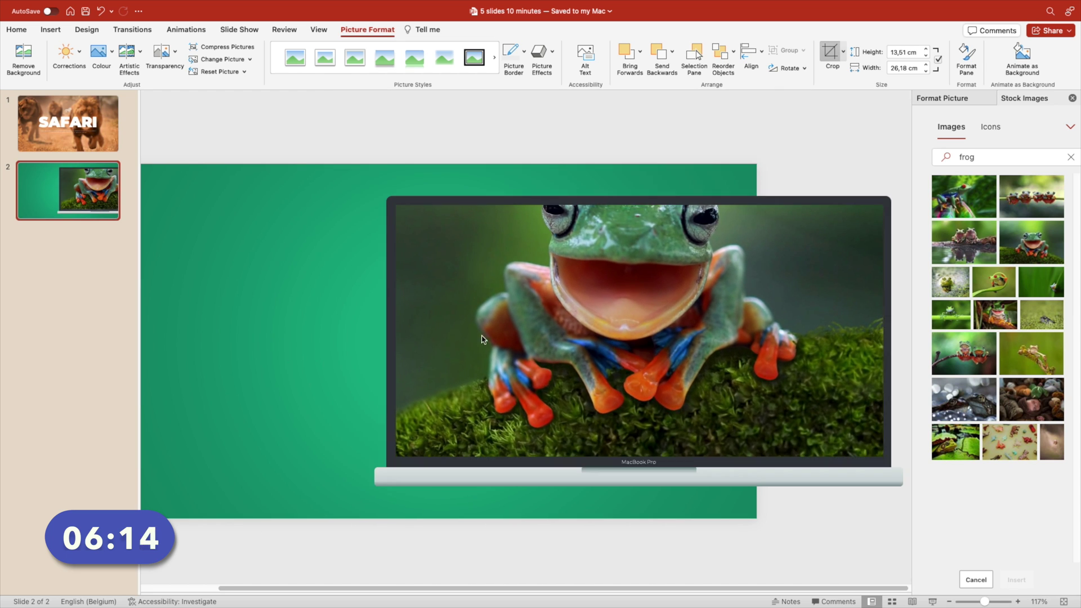
Duplicate the cropped frog picture and extend the copy's crop upward to about 16.82 cm high, uncovering the whole head
{"action": "left_click", "coordinate": [557, 329]}
{"action": "double_click", "coordinate": [653, 221]}
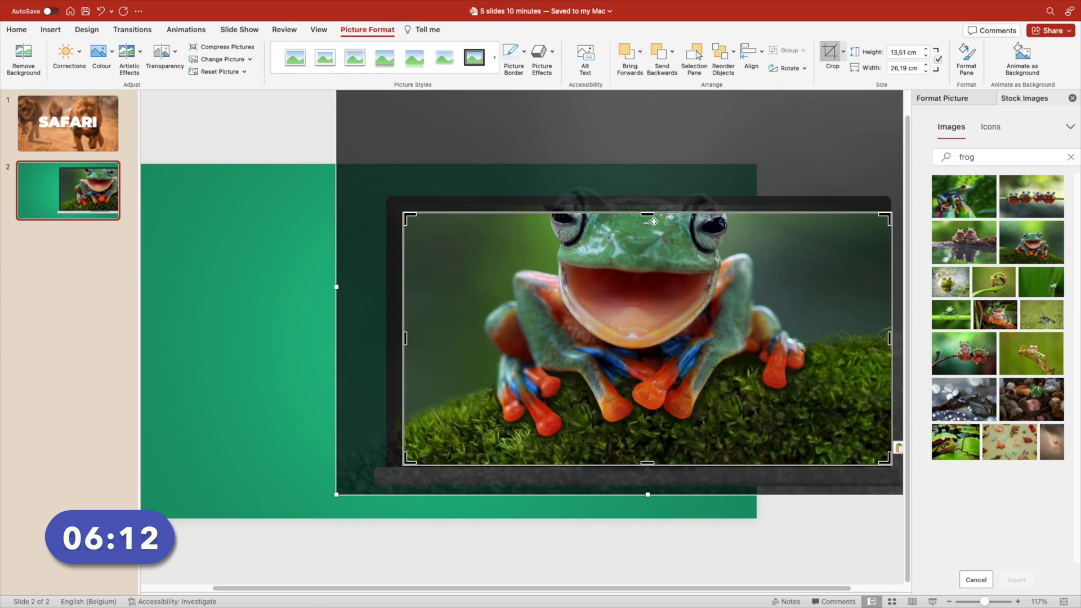
{"action": "left_click_drag", "start_coordinate": [649, 215], "coordinate": [645, 152]}
{"action": "key", "text": "Escape"}
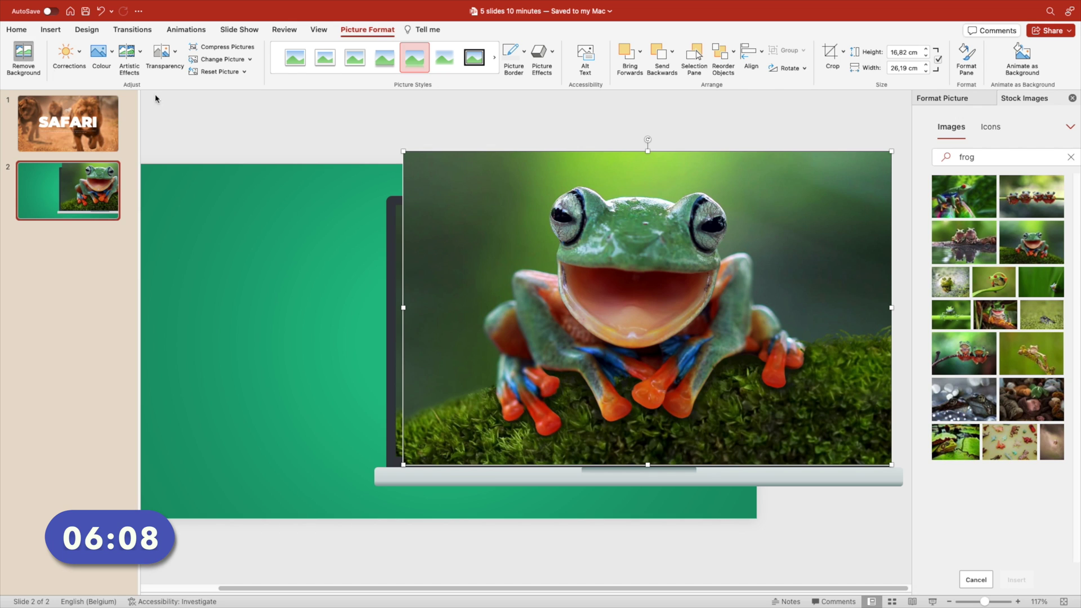
Remove the background from the duplicate frog picture and align the cut-out exactly over the frog on the laptop screen
{"action": "left_click", "coordinate": [23, 56]}
{"action": "left_click", "coordinate": [135, 59]}
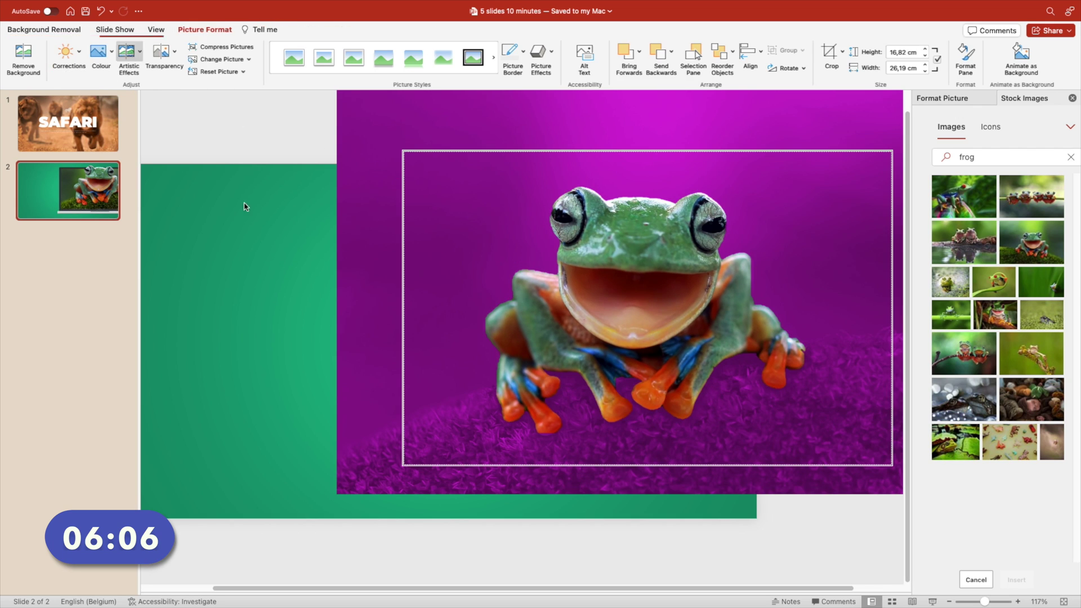
{"action": "left_click_drag", "start_coordinate": [604, 308], "coordinate": [595, 300]}
Crop the lower part off the frog cut-out to a height of about 10.95 cm
{"action": "left_click", "coordinate": [831, 53]}
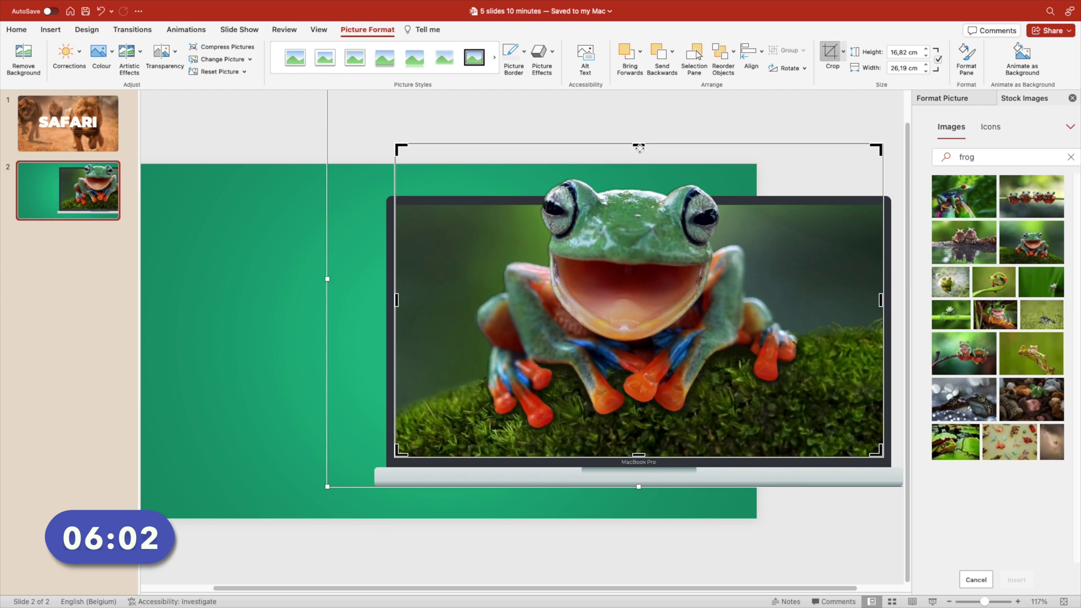
{"action": "left_click_drag", "start_coordinate": [645, 457], "coordinate": [642, 346]}
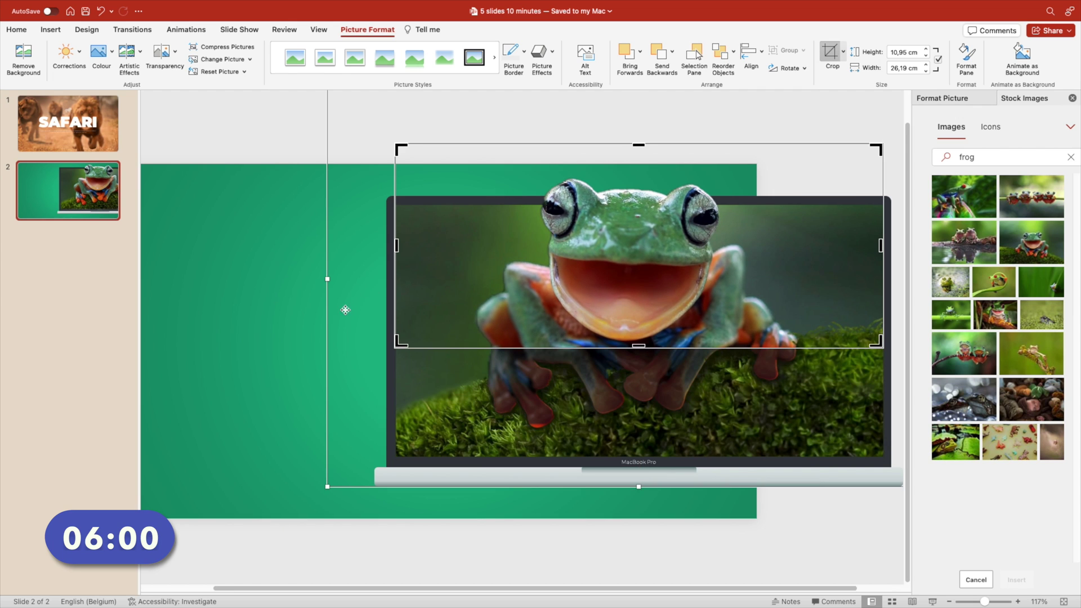
{"action": "left_click", "coordinate": [293, 319]}
{"action": "right_click", "coordinate": [292, 318]}
{"action": "left_click", "coordinate": [291, 274]}
Select the laptop together with both frog pictures and move them slightly to the left
{"action": "scroll", "coordinate": [425, 274], "scroll_direction": "down", "scroll_amount": 2}
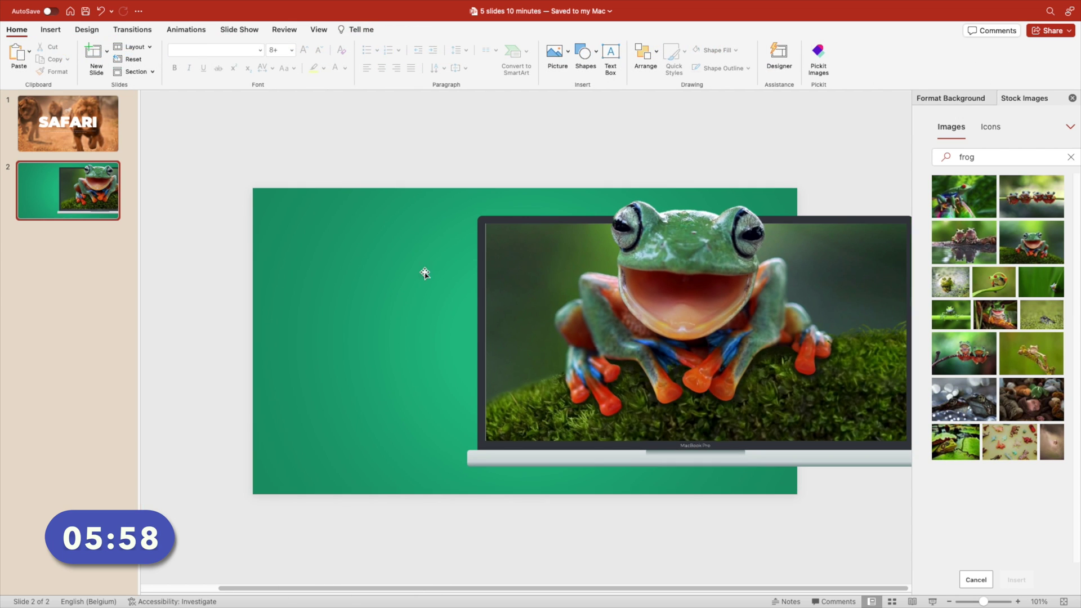
{"action": "left_click_drag", "start_coordinate": [367, 165], "coordinate": [918, 539]}
{"action": "left_click_drag", "start_coordinate": [824, 422], "coordinate": [798, 421]}
{"action": "right_click", "coordinate": [321, 291]}
{"action": "key", "text": "Escape"}
Add a text box reading "JUNGLE" on the empty green area beside the laptop
{"action": "scroll", "coordinate": [342, 361], "scroll_direction": "up", "scroll_amount": 1}
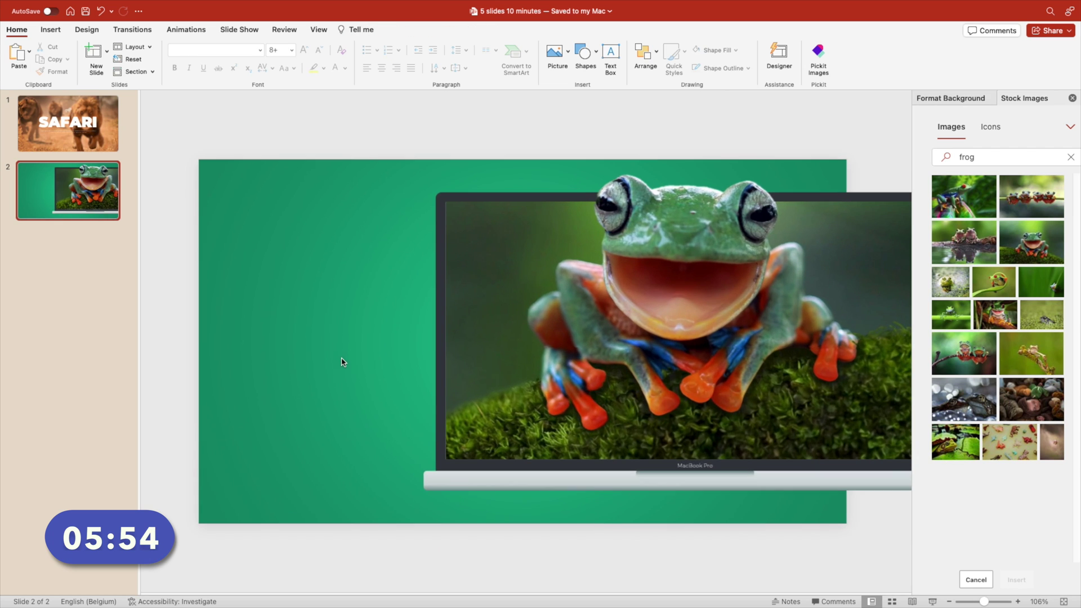
{"action": "scroll", "coordinate": [342, 362], "scroll_direction": "up", "scroll_amount": 3}
{"action": "left_click", "coordinate": [611, 54]}
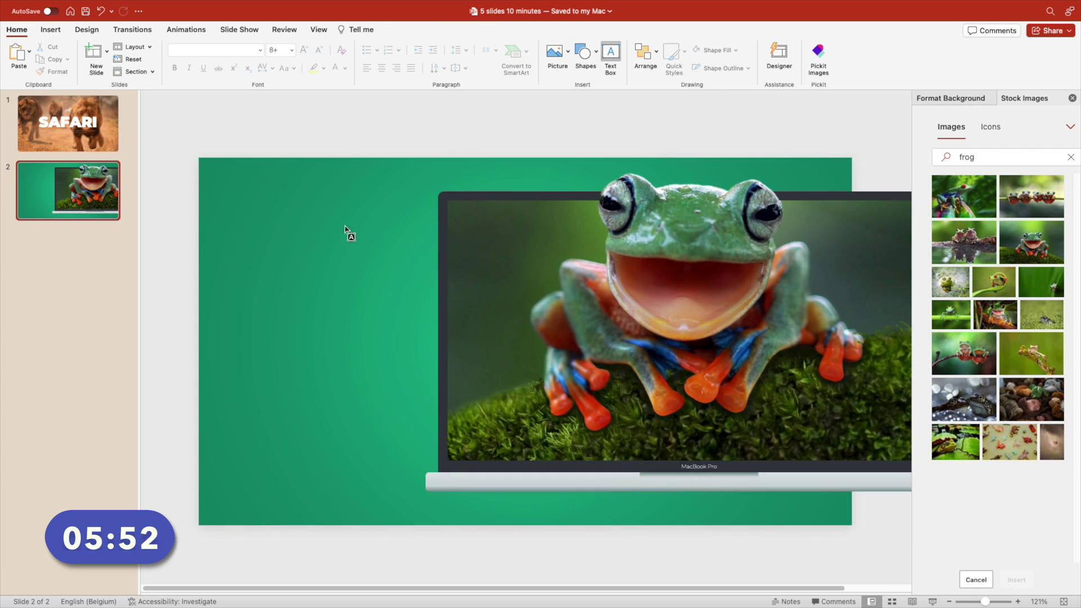
{"action": "left_click_drag", "start_coordinate": [230, 261], "coordinate": [421, 300]}
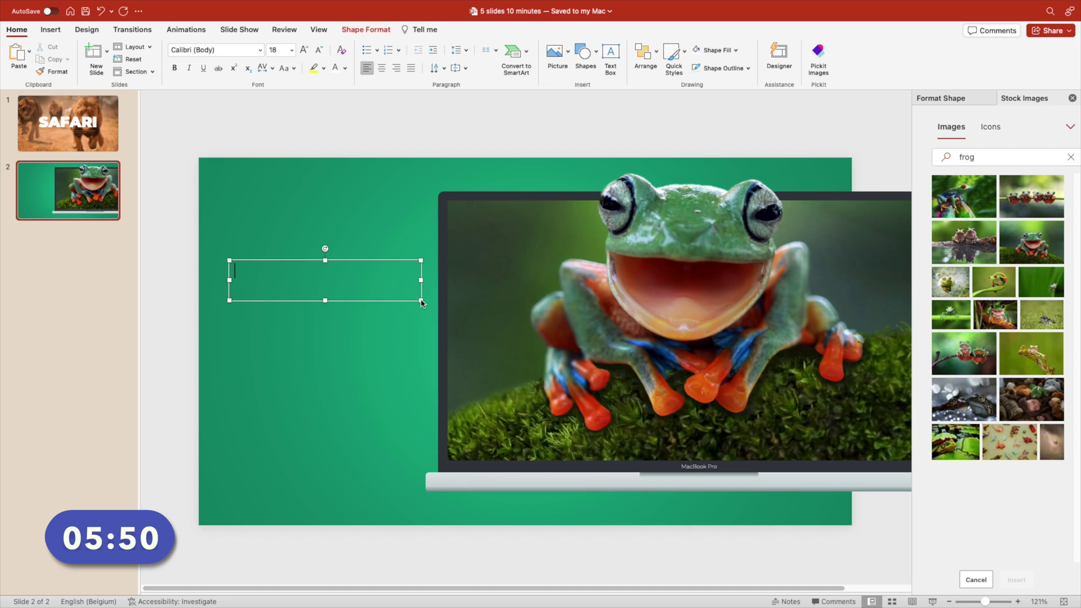
{"action": "type", "text": "JUNGLE"}
{"action": "key", "text": "super+a"}
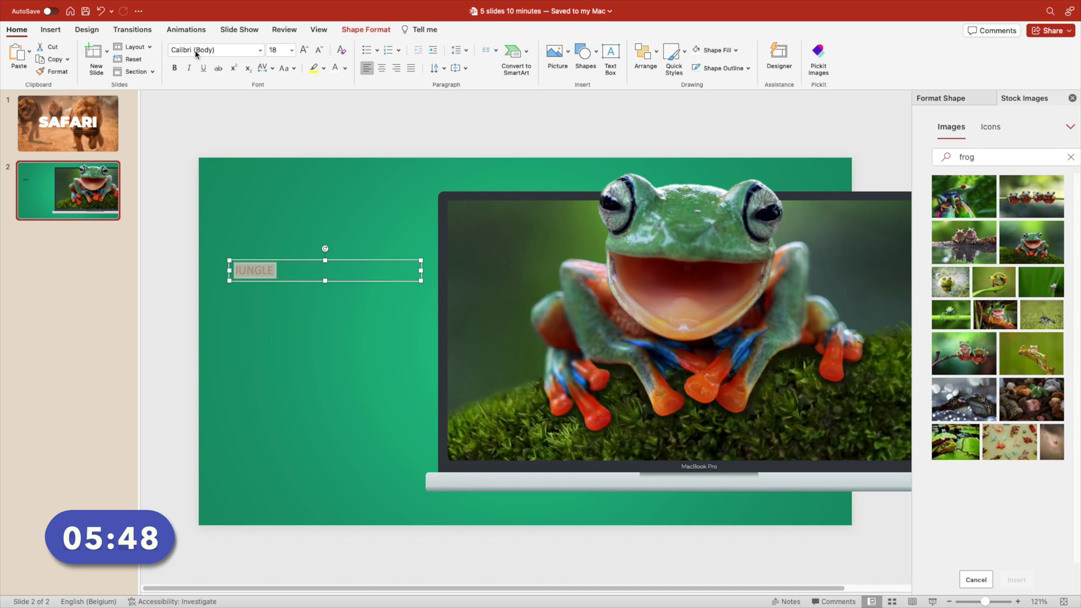
Set the JUNGLE text in Montserrat, white, at 95 pt
{"action": "left_click", "coordinate": [195, 50]}
{"action": "type", "text": "Montserrat"}
{"action": "key", "text": "Return"}
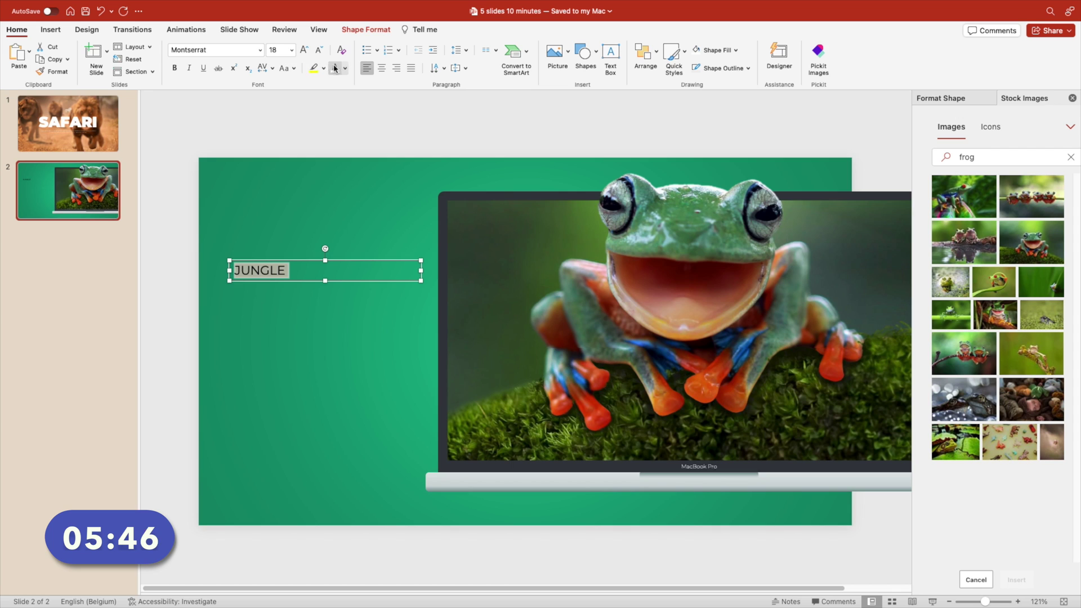
{"action": "type", "text": "95"}
{"action": "key", "text": "Return"}
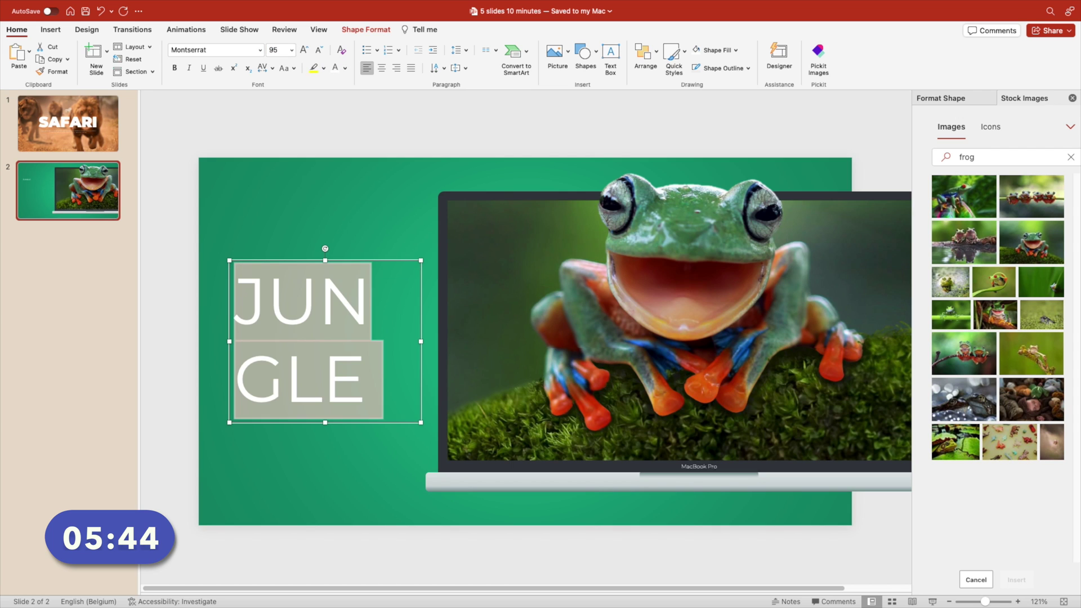
Set the JUNGLE title in Montserrat Black and reduce it to 60 pt so it fits on one line
{"action": "key", "text": "super+b"}
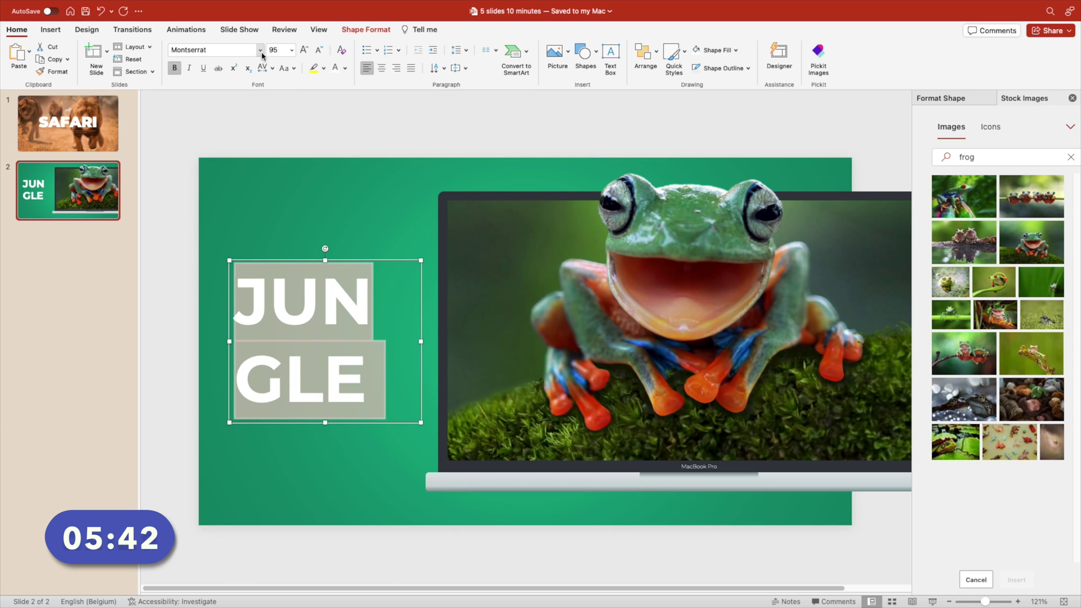
{"action": "left_click", "coordinate": [260, 50]}
{"action": "mouse_move", "coordinate": [349, 148]}
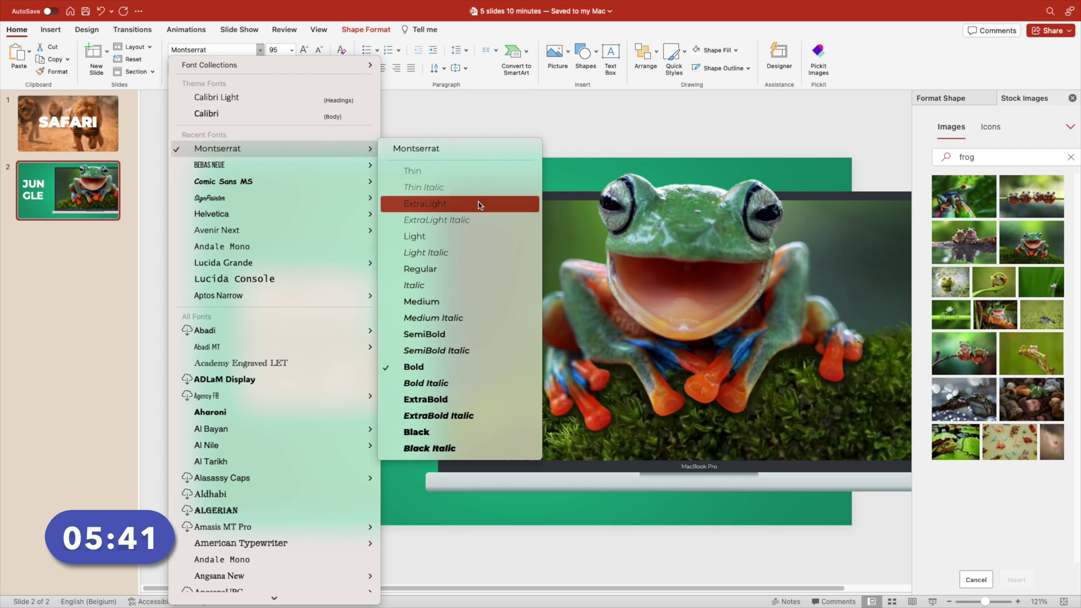
{"action": "left_click", "coordinate": [442, 432]}
{"action": "left_click", "coordinate": [318, 49]}
{"action": "left_click", "coordinate": [318, 49]}
{"action": "left_click", "coordinate": [319, 49]}
{"action": "left_click", "coordinate": [318, 49]}
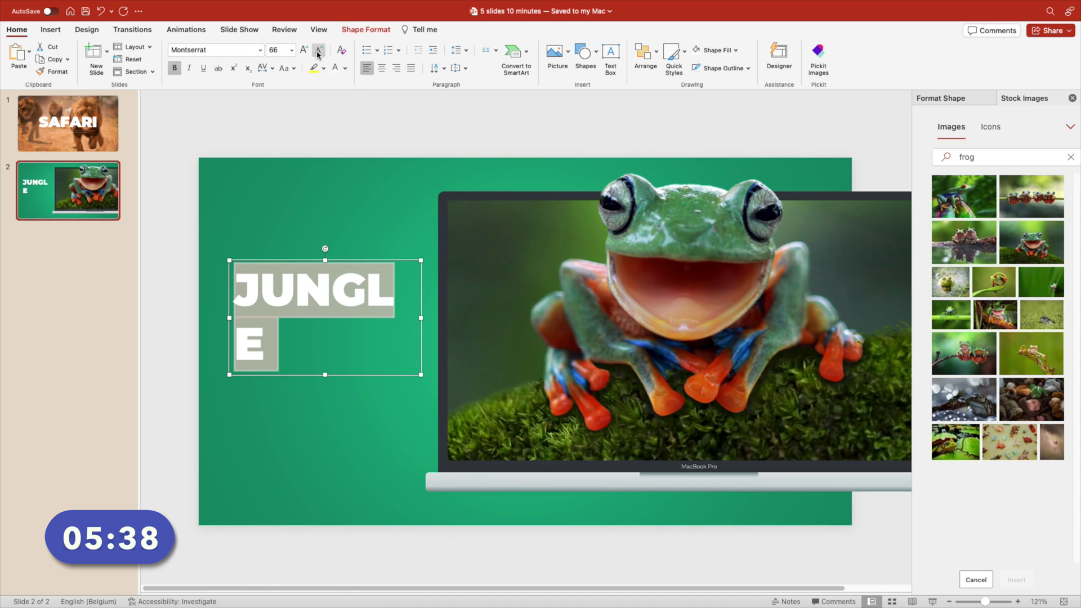
{"action": "left_click", "coordinate": [319, 49]}
{"action": "left_click_drag", "start_coordinate": [349, 263], "coordinate": [349, 272]}
{"action": "left_click", "coordinate": [350, 252]}
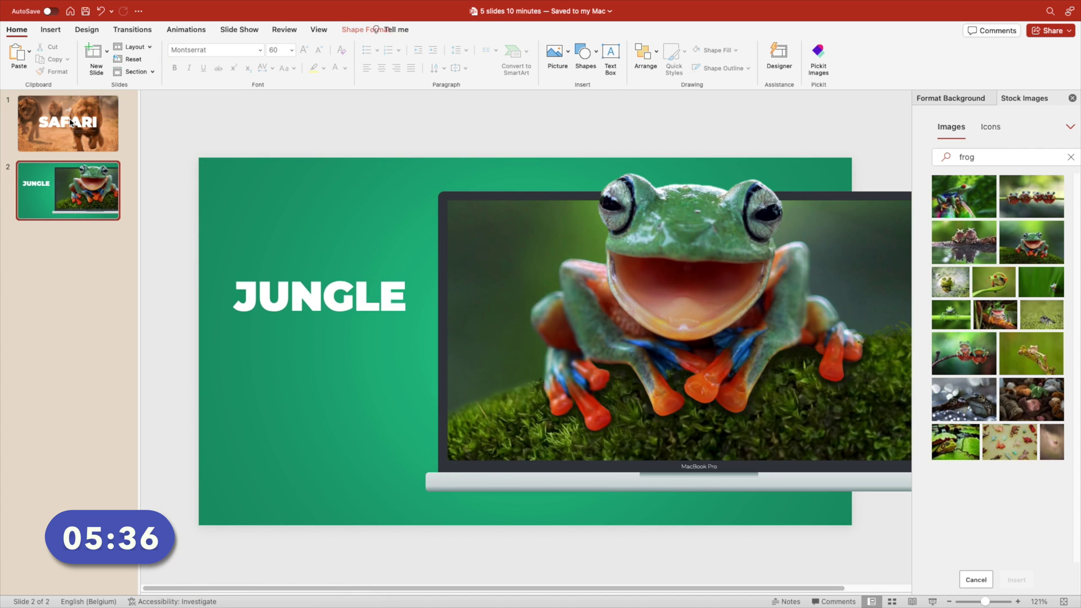
Copy the lorem ipsum paragraph from the SAFARI slide to the JUNGLE slide, left-align it, narrow it and place it below the title
{"action": "left_click", "coordinate": [69, 124]}
{"action": "left_click", "coordinate": [614, 398]}
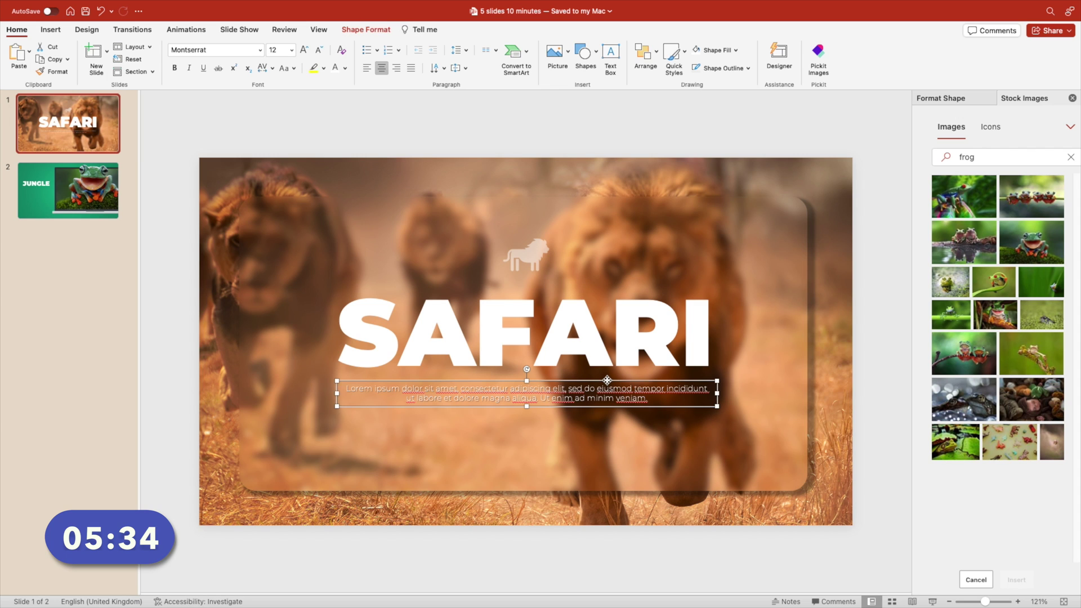
{"action": "left_click", "coordinate": [84, 202]}
{"action": "key", "text": "super+v"}
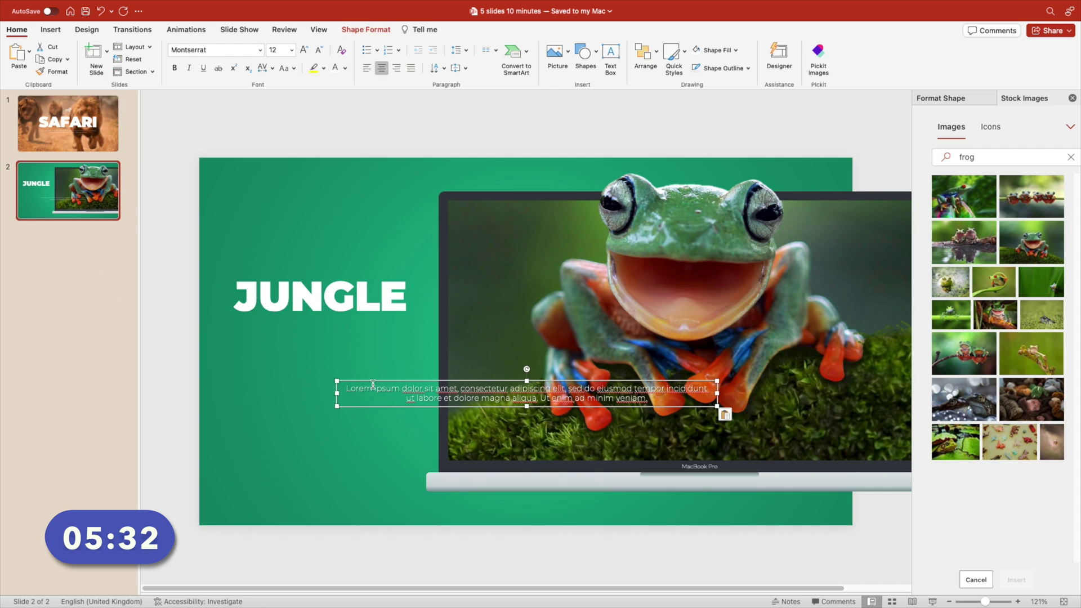
{"action": "left_click_drag", "start_coordinate": [372, 381], "coordinate": [264, 313]}
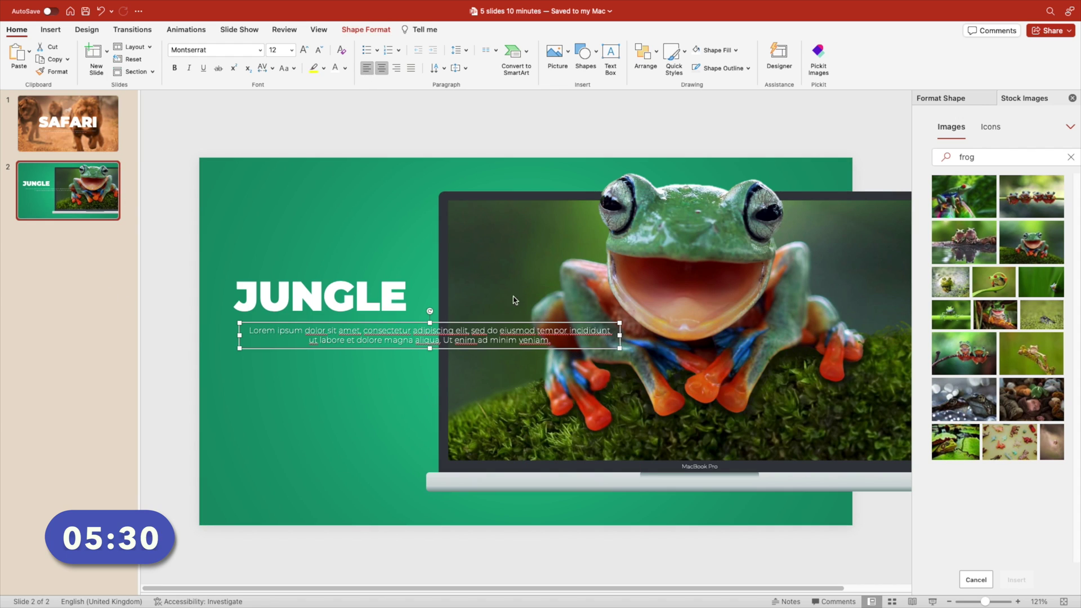
{"action": "key", "text": "super+l"}
{"action": "left_click_drag", "start_coordinate": [619, 335], "coordinate": [421, 342]}
{"action": "left_click_drag", "start_coordinate": [370, 373], "coordinate": [361, 408]}
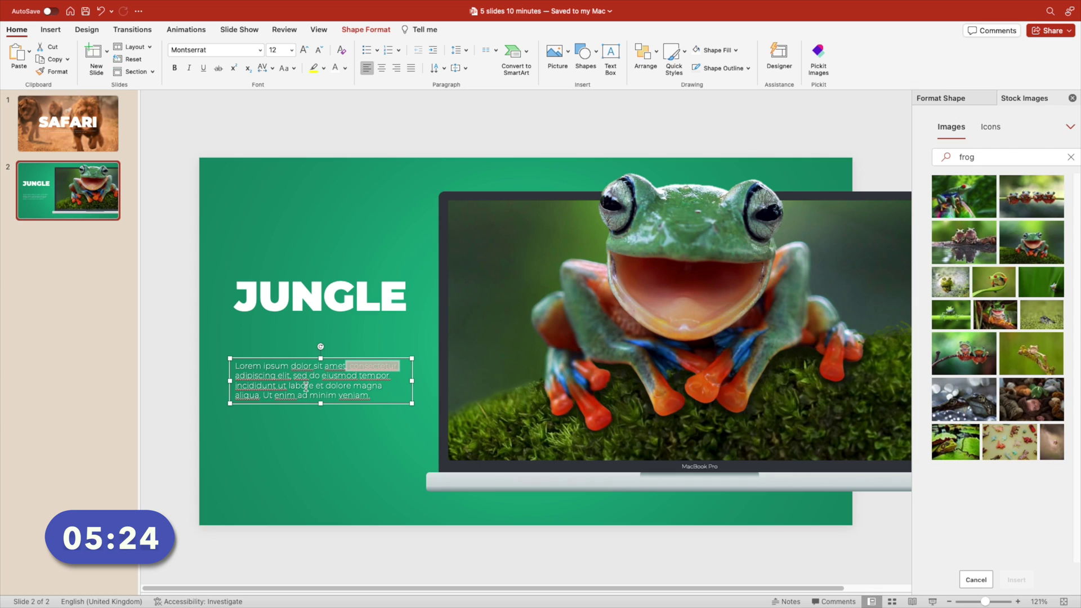
Paste a copy of the paragraph's opening words "Lorem ipsum dolor sit amet" as a separate text box on the JUNGLE slide
{"action": "key", "text": "Left"}
{"action": "key", "text": "Left"}
{"action": "key", "text": "Left"}
{"action": "key", "text": "alt+shift+Left"}
{"action": "key", "text": "alt+shift+Left"}
{"action": "key", "text": "alt+shift+Left"}
{"action": "key", "text": "alt+shift+Left"}
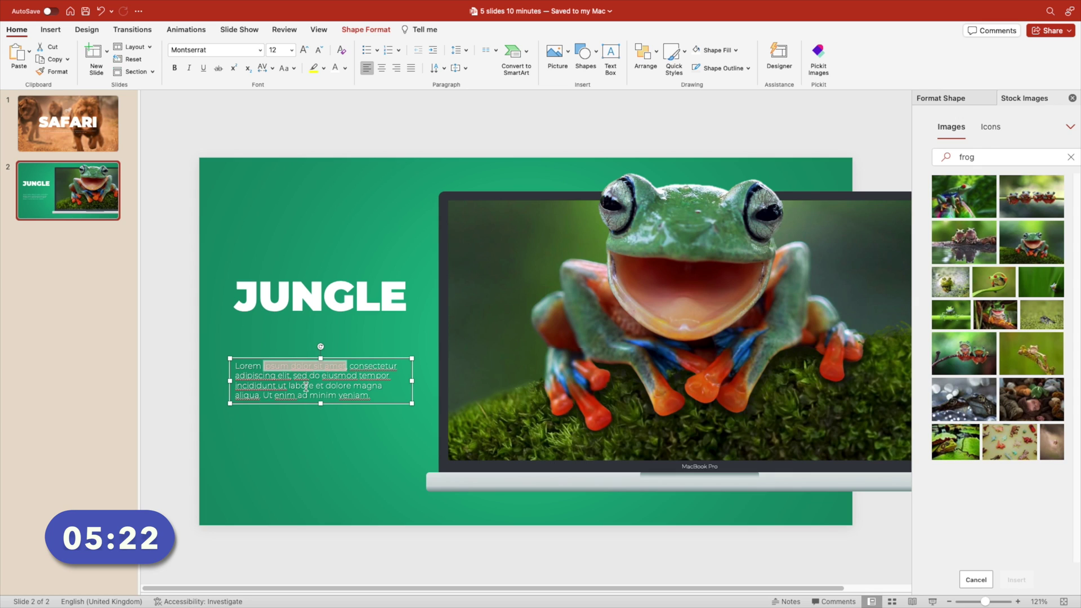
{"action": "key", "text": "super+c"}
{"action": "left_click", "coordinate": [259, 335]}
{"action": "key", "text": "super+v"}
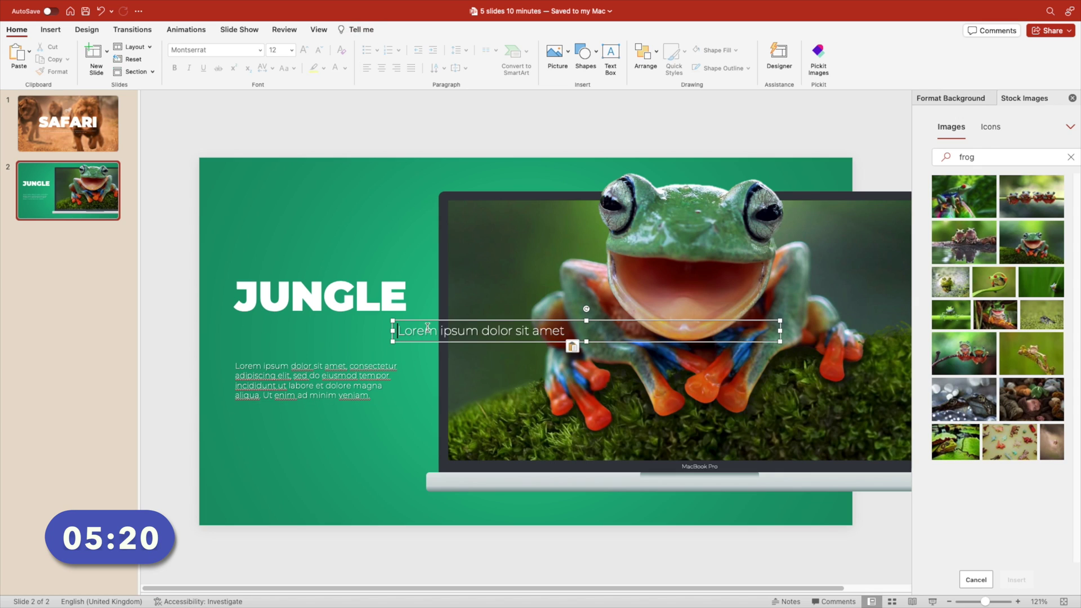
Move the new subtitle box between the JUNGLE title and the paragraph and narrow it to about the paragraph's width
{"action": "left_click_drag", "start_coordinate": [428, 341], "coordinate": [263, 346]}
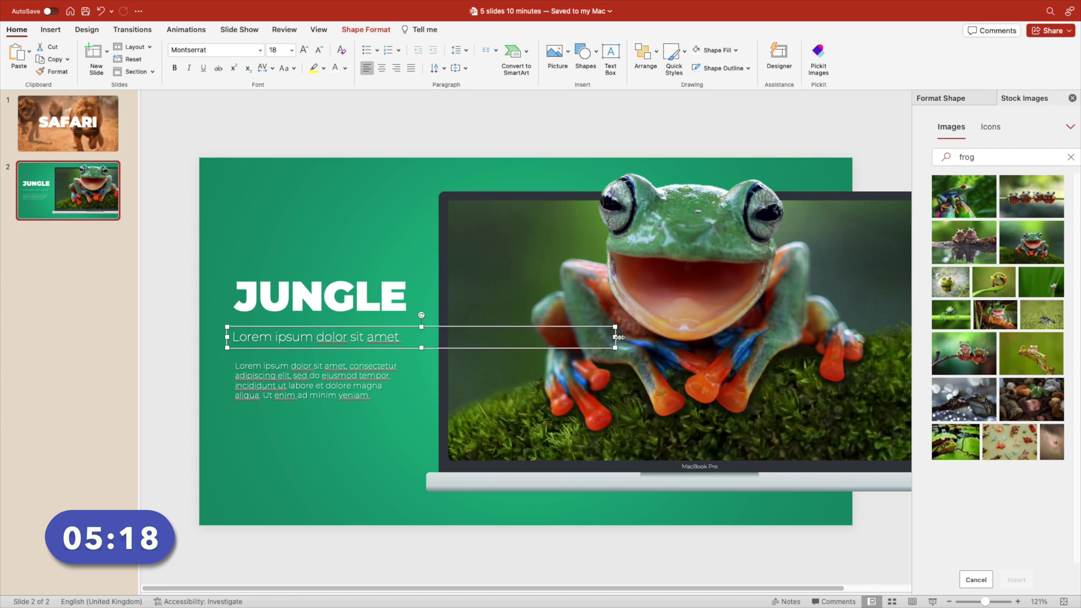
{"action": "left_click_drag", "start_coordinate": [618, 337], "coordinate": [412, 337]}
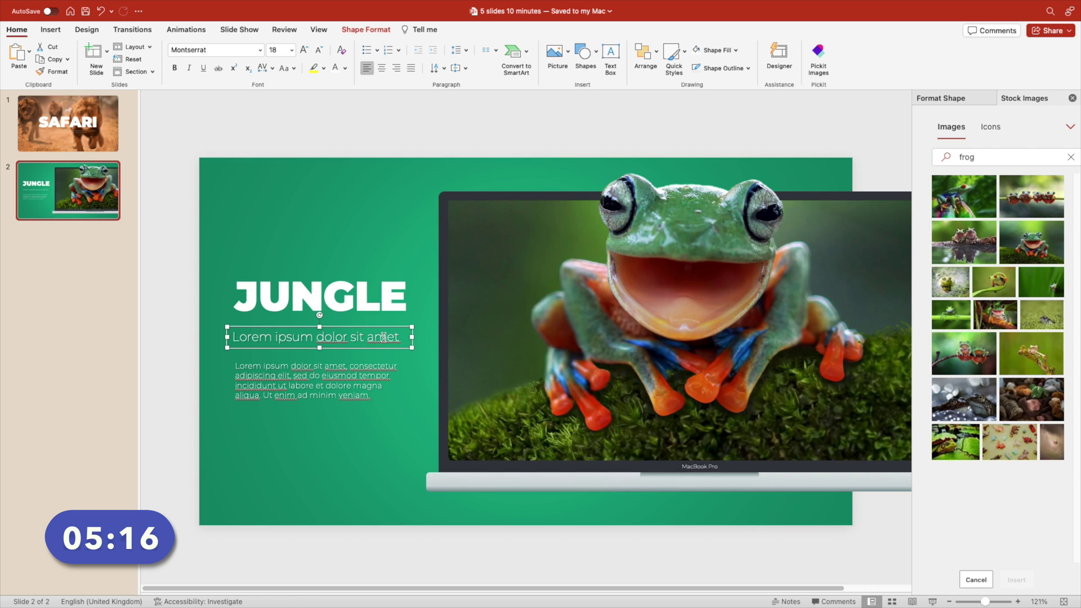
{"action": "key", "text": "super+a"}
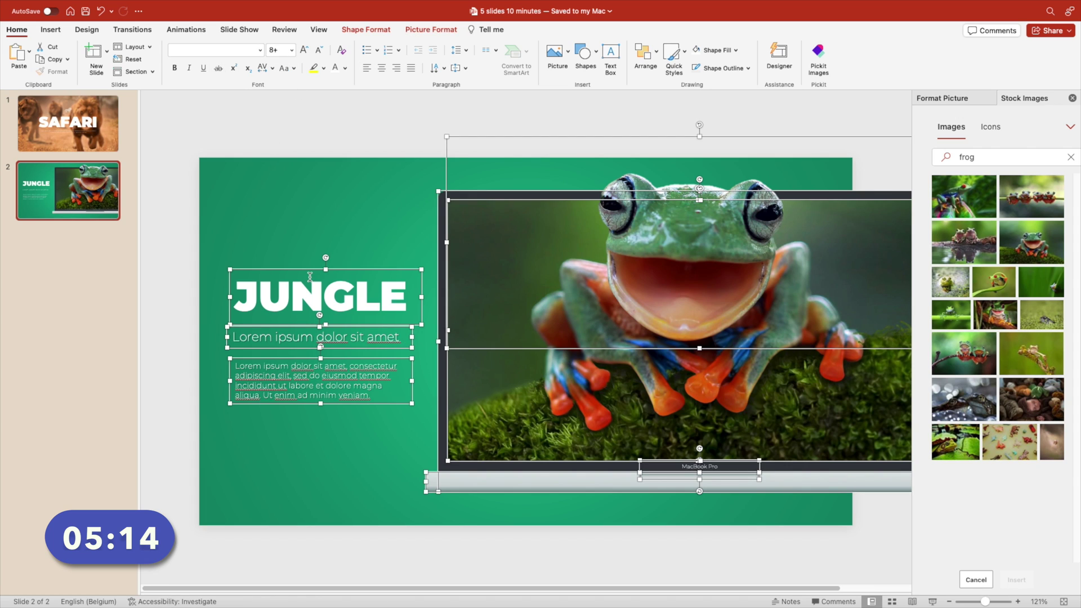
{"action": "key", "text": "Escape"}
Set the subtitle in uppercase Montserrat SemiBold and delete its last word, "AMET"
{"action": "left_click", "coordinate": [288, 330]}
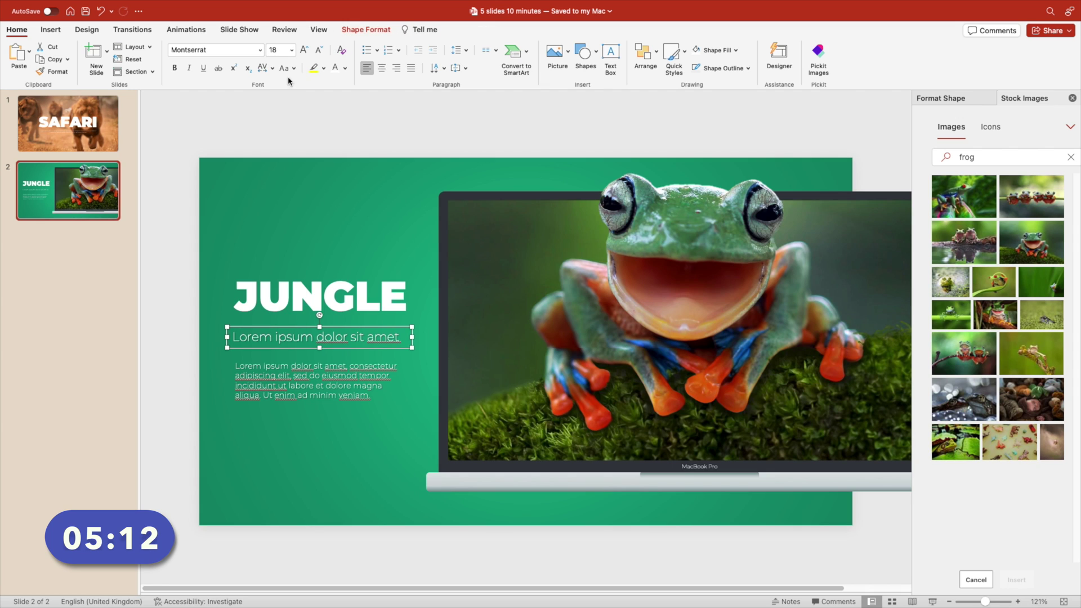
{"action": "left_click", "coordinate": [287, 68]}
{"action": "left_click", "coordinate": [307, 110]}
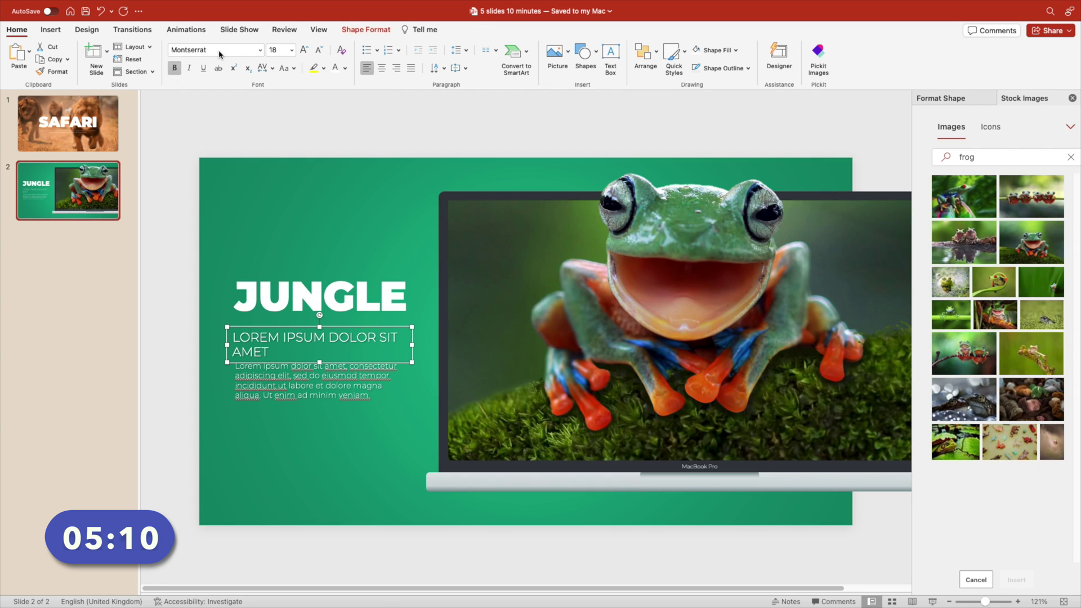
{"action": "left_click", "coordinate": [260, 51]}
{"action": "mouse_move", "coordinate": [276, 148]}
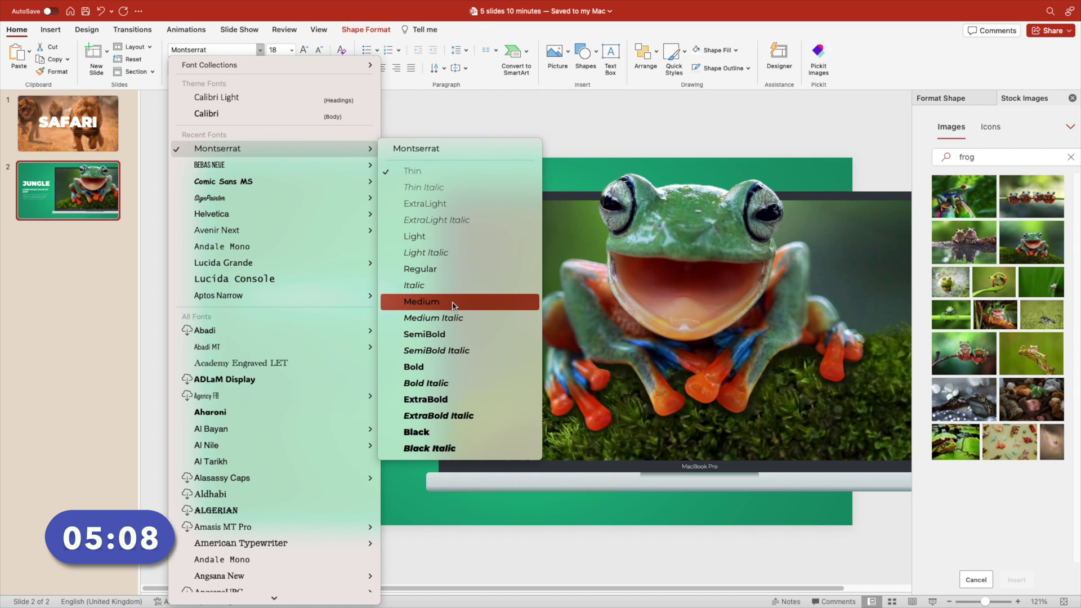
{"action": "left_click", "coordinate": [449, 337]}
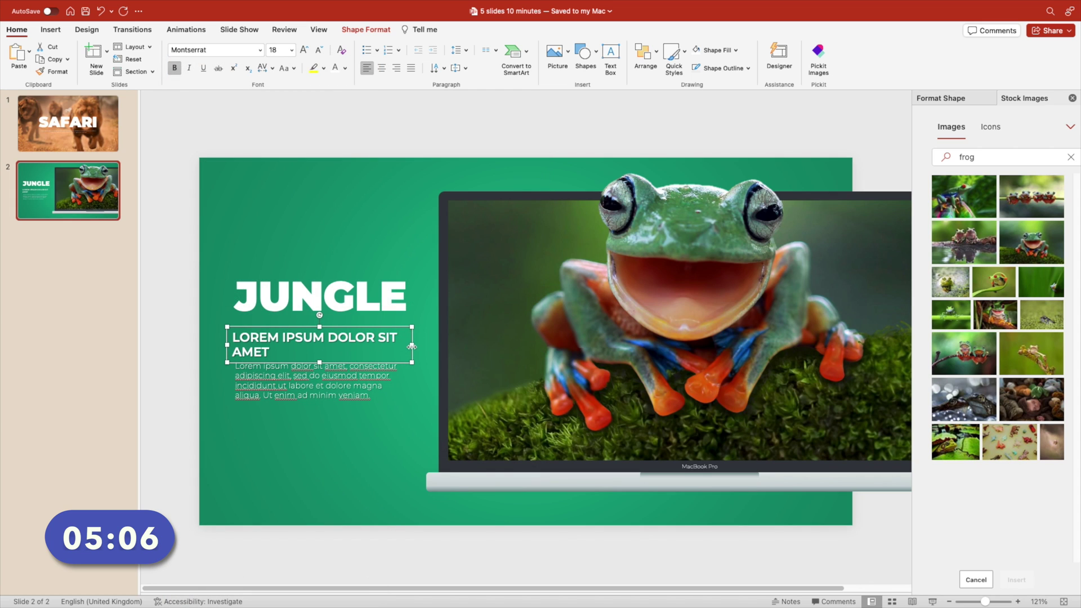
{"action": "double_click", "coordinate": [250, 352]}
{"action": "key", "text": "BackSpace"}
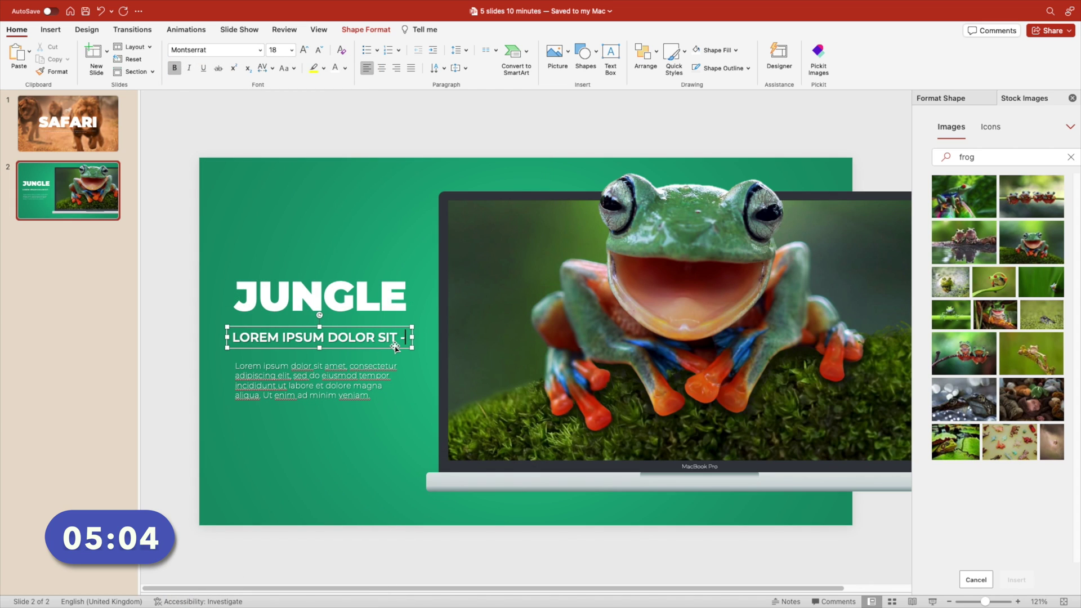
Shift the paragraph, the JUNGLE title and the subtitle slightly down, keeping them evenly spaced beside the laptop
{"action": "left_click", "coordinate": [338, 375]}
{"action": "left_click_drag", "start_coordinate": [302, 359], "coordinate": [304, 368]}
{"action": "left_click", "coordinate": [311, 308], "text": "shift"}
{"action": "left_click", "coordinate": [312, 337]}
{"action": "left_click", "coordinate": [309, 316], "text": "shift"}
{"action": "left_click", "coordinate": [304, 356], "text": "shift"}
{"action": "left_click", "coordinate": [302, 261]}
Search the stock icons for "jungle", insert the solid jungle scene with the tree and place it above the JUNGLE title
{"action": "left_click", "coordinate": [990, 127]}
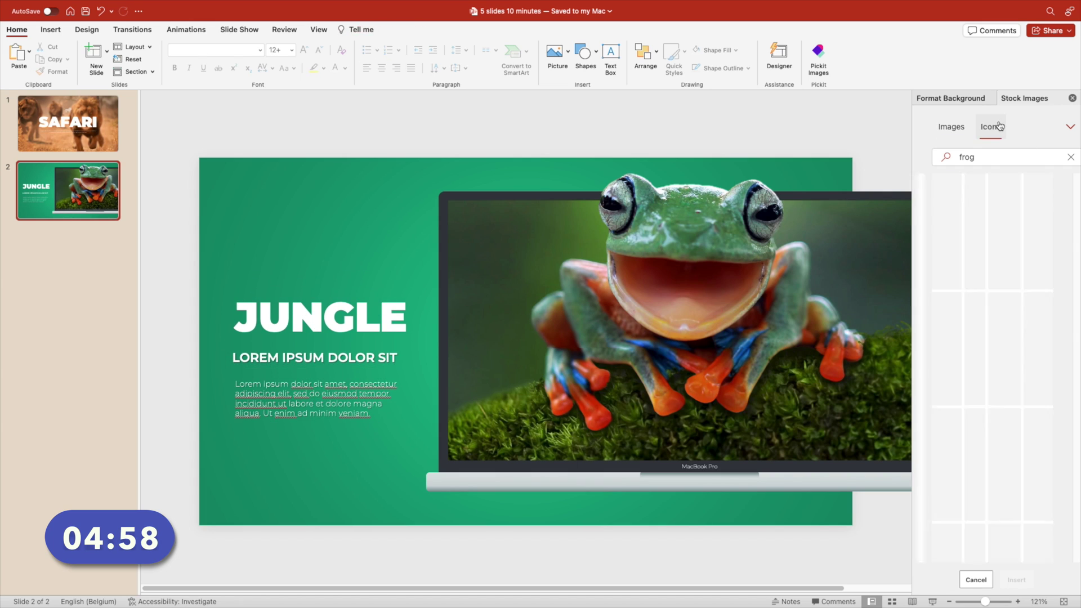
{"action": "left_click_drag", "start_coordinate": [982, 158], "coordinate": [875, 155]}
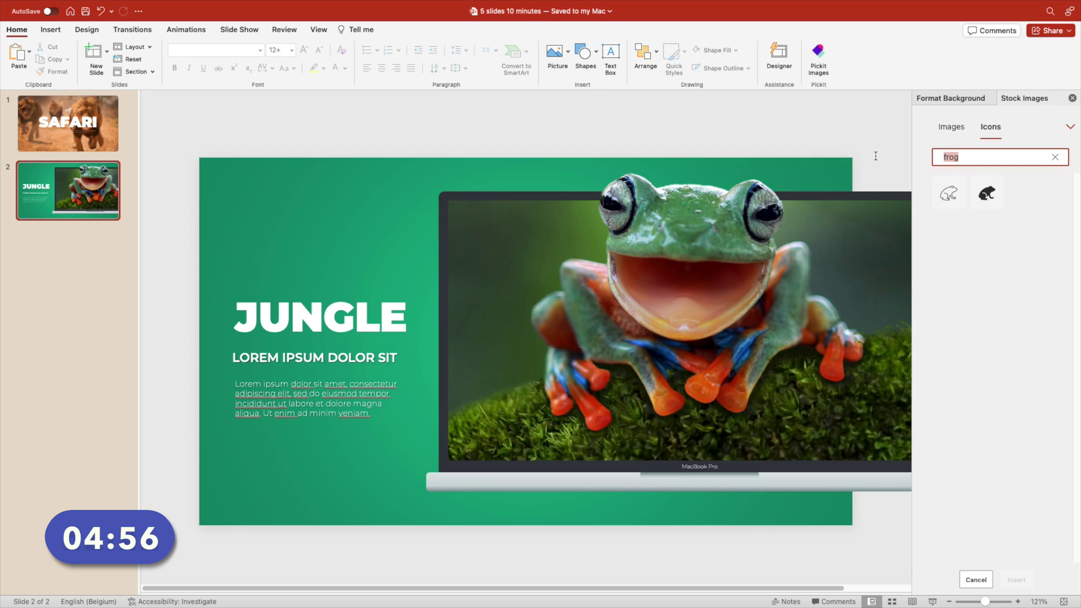
{"action": "type", "text": "jungle"}
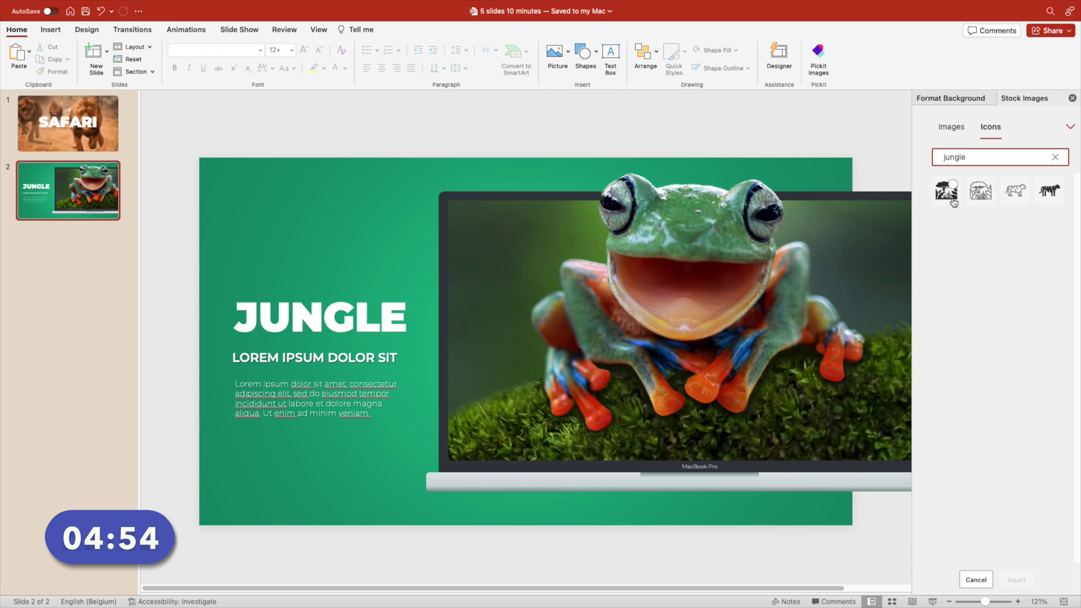
{"action": "left_click", "coordinate": [948, 191]}
{"action": "left_click", "coordinate": [1016, 579]}
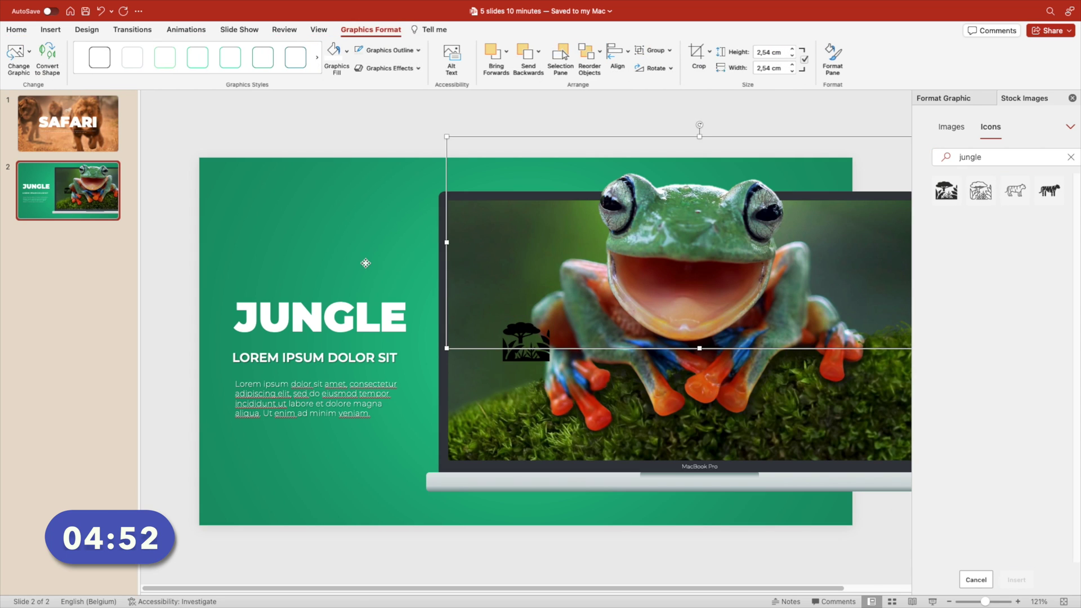
{"action": "left_click", "coordinate": [501, 387]}
{"action": "left_click_drag", "start_coordinate": [534, 359], "coordinate": [333, 269]}
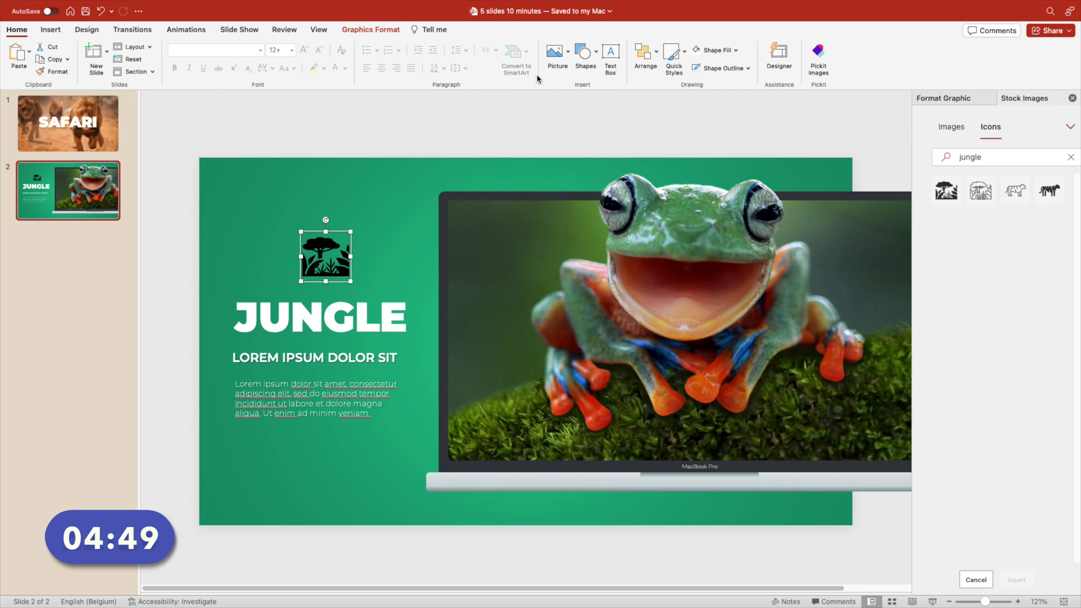
Fill the jungle icon with white and make it partly transparent
{"action": "left_click", "coordinate": [697, 50]}
{"action": "left_click", "coordinate": [945, 101]}
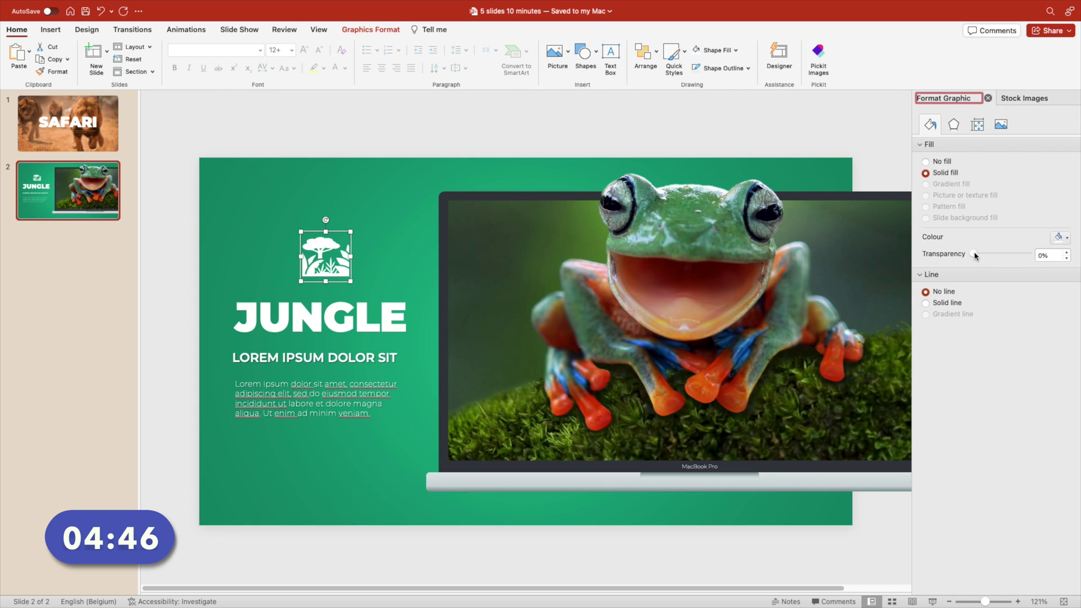
{"action": "left_click_drag", "start_coordinate": [975, 256], "coordinate": [1007, 255]}
{"action": "left_click", "coordinate": [248, 460]}
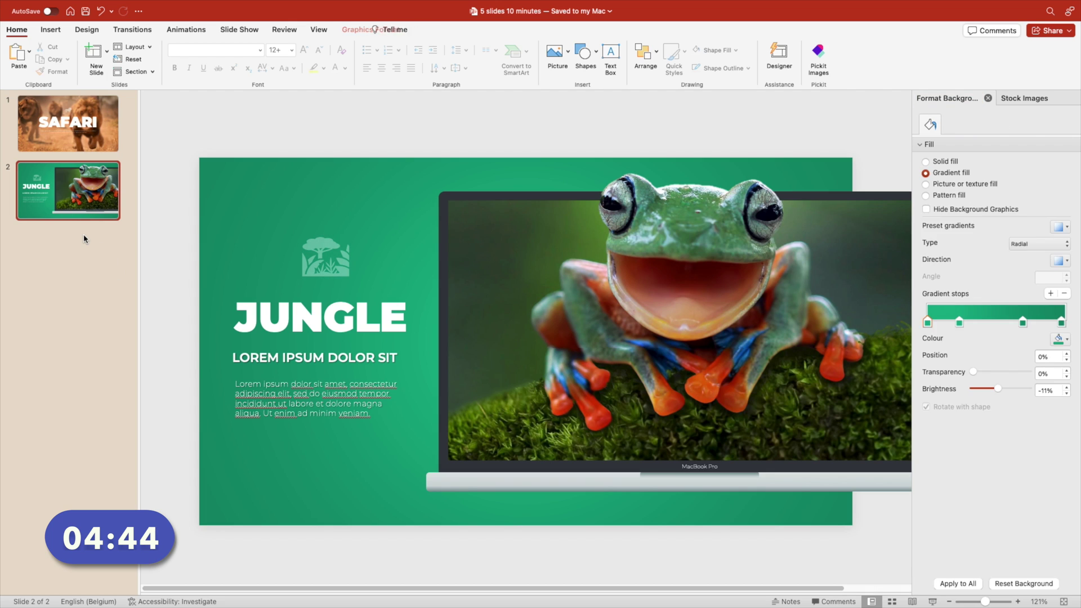
Add a new slide after the JUNGLE slide and delete its title and text placeholders
{"action": "right_click", "coordinate": [84, 233]}
{"action": "left_click", "coordinate": [116, 297]}
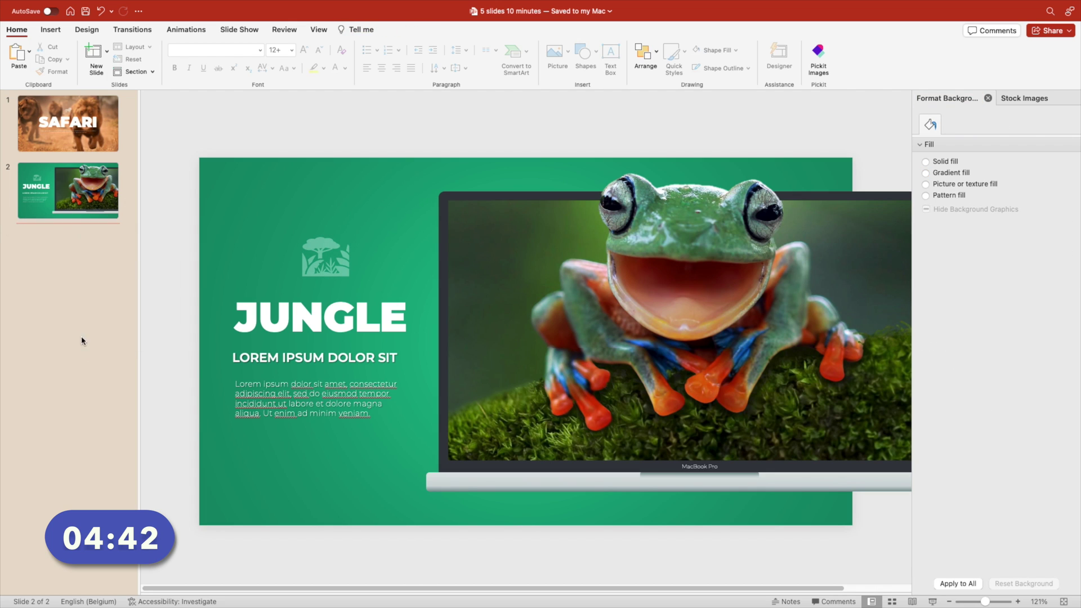
{"action": "left_click_drag", "start_coordinate": [208, 159], "coordinate": [885, 527]}
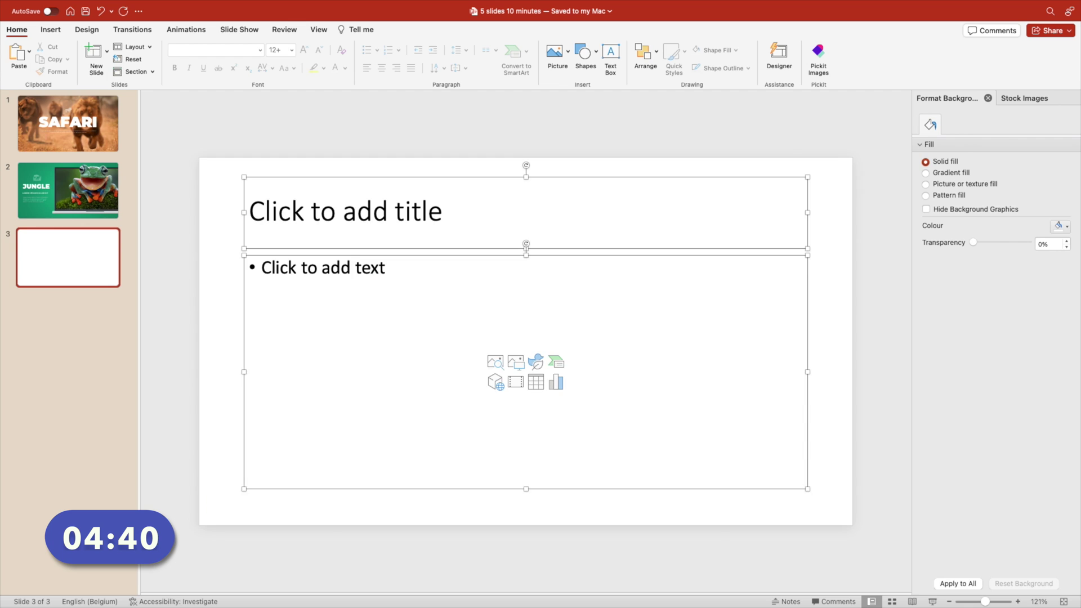
{"action": "key", "text": "Delete"}
Search the stock images for "elephant", insert the elephant standing before a sunset sky and apply the full-slide Designer layout
{"action": "left_click", "coordinate": [1024, 98]}
{"action": "left_click_drag", "start_coordinate": [979, 159], "coordinate": [909, 157]}
{"action": "type", "text": "elephant"}
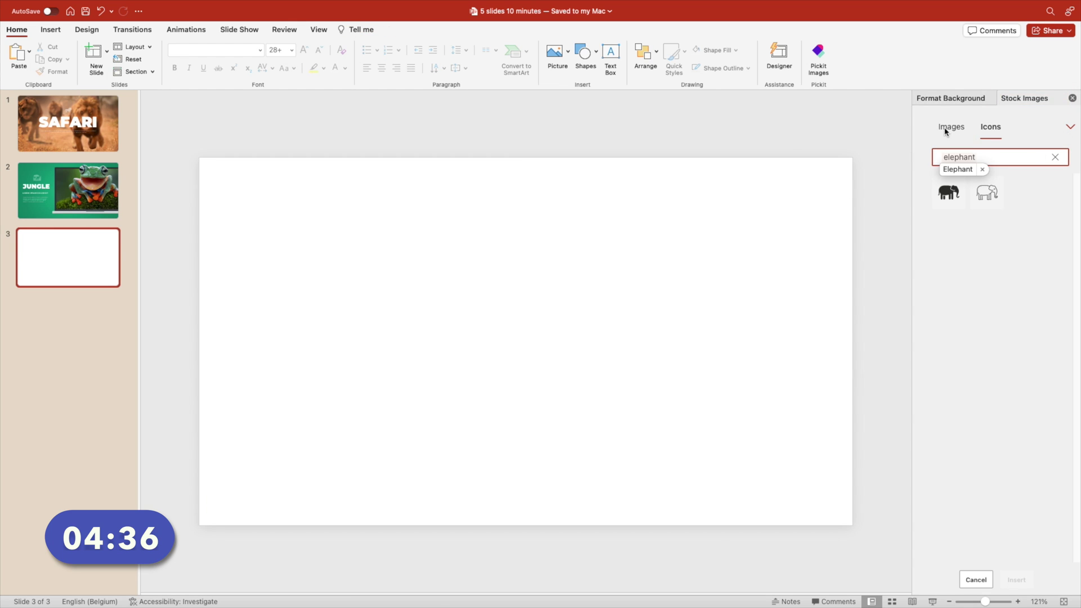
{"action": "left_click", "coordinate": [949, 127]}
{"action": "left_click", "coordinate": [995, 160]}
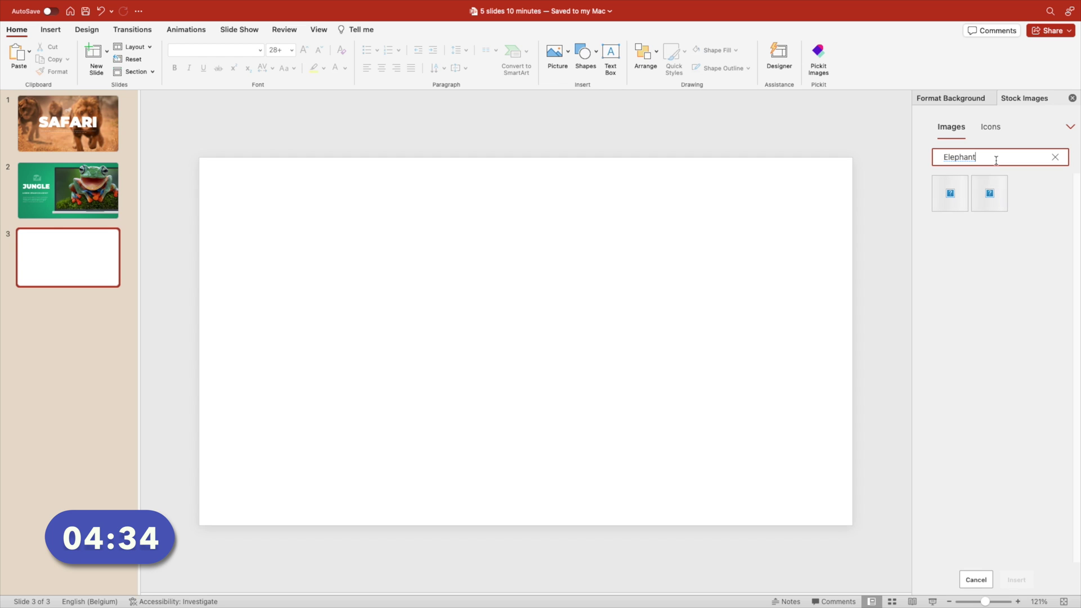
{"action": "left_click", "coordinate": [973, 170]}
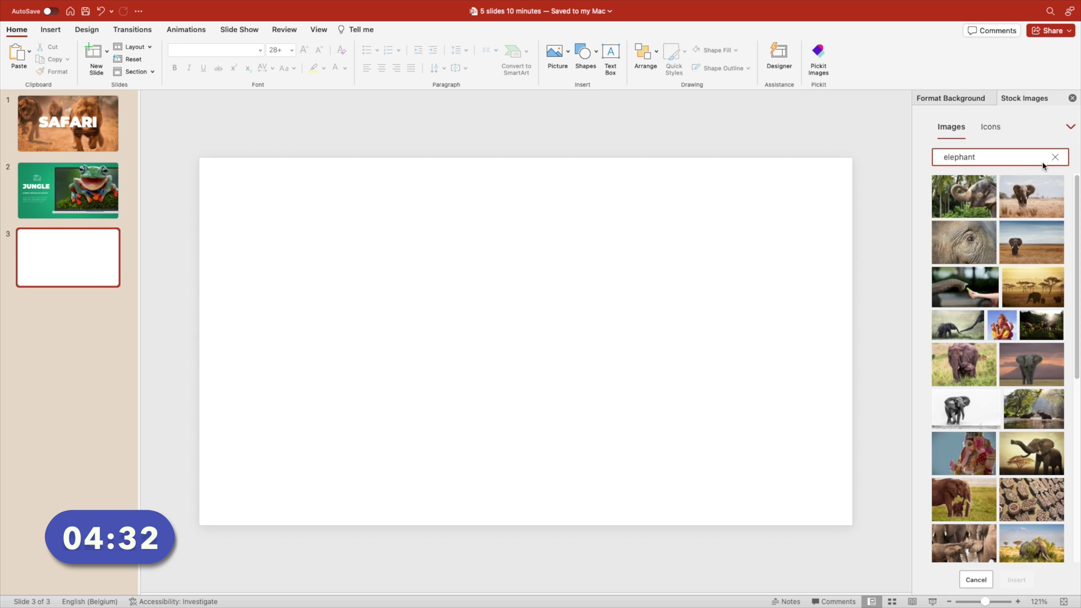
{"action": "left_click", "coordinate": [1032, 372]}
{"action": "left_click", "coordinate": [1016, 580]}
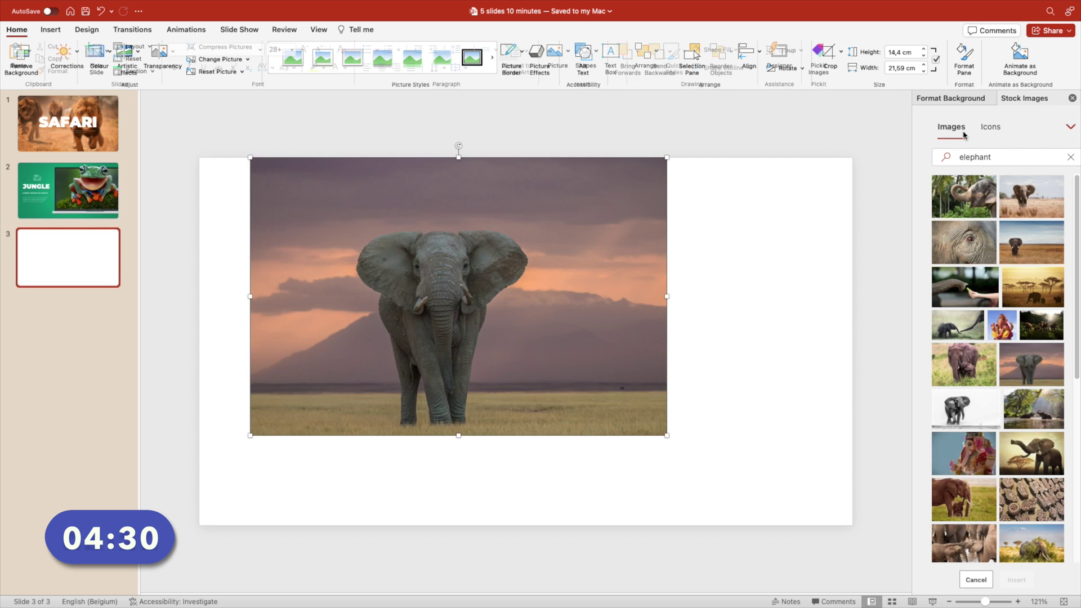
{"action": "left_click", "coordinate": [986, 163]}
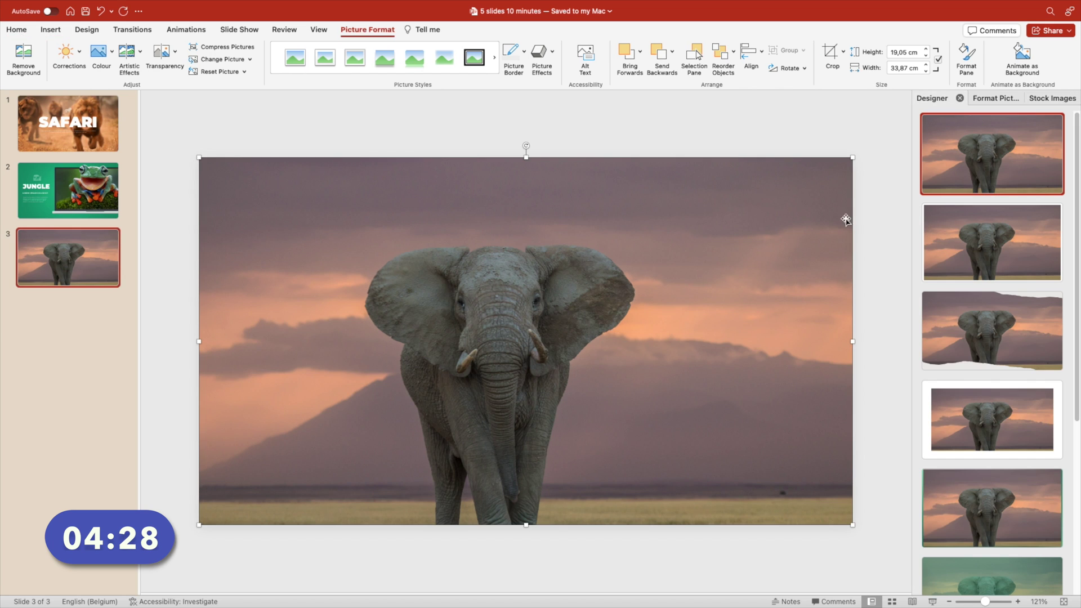
Draw an upright Frame shape about 11.1 cm wide and 14.77 cm high over the elephant
{"action": "left_click", "coordinate": [584, 51]}
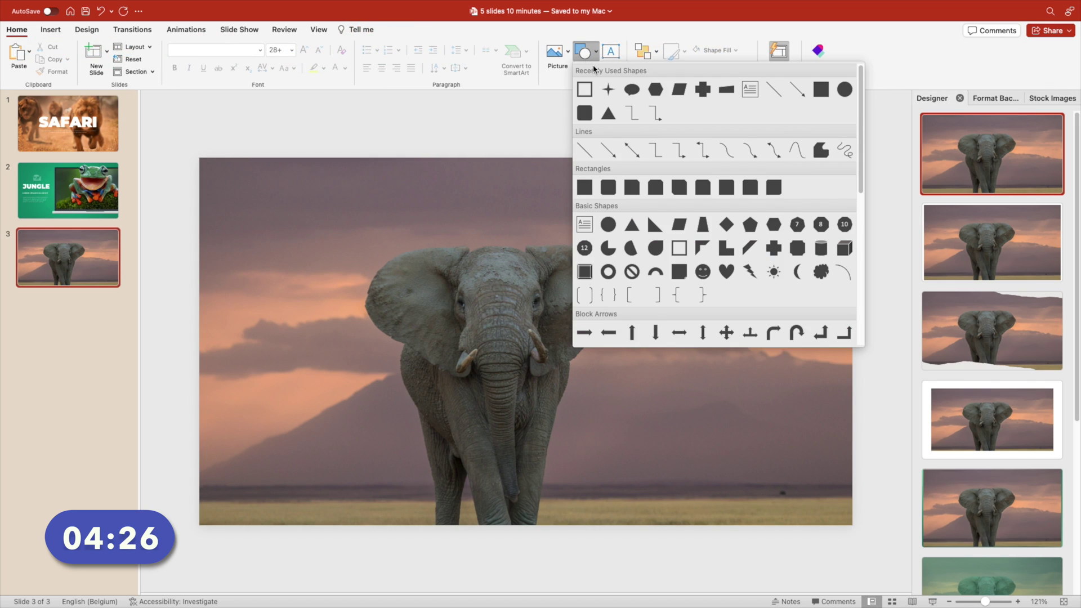
{"action": "left_click", "coordinate": [679, 247]}
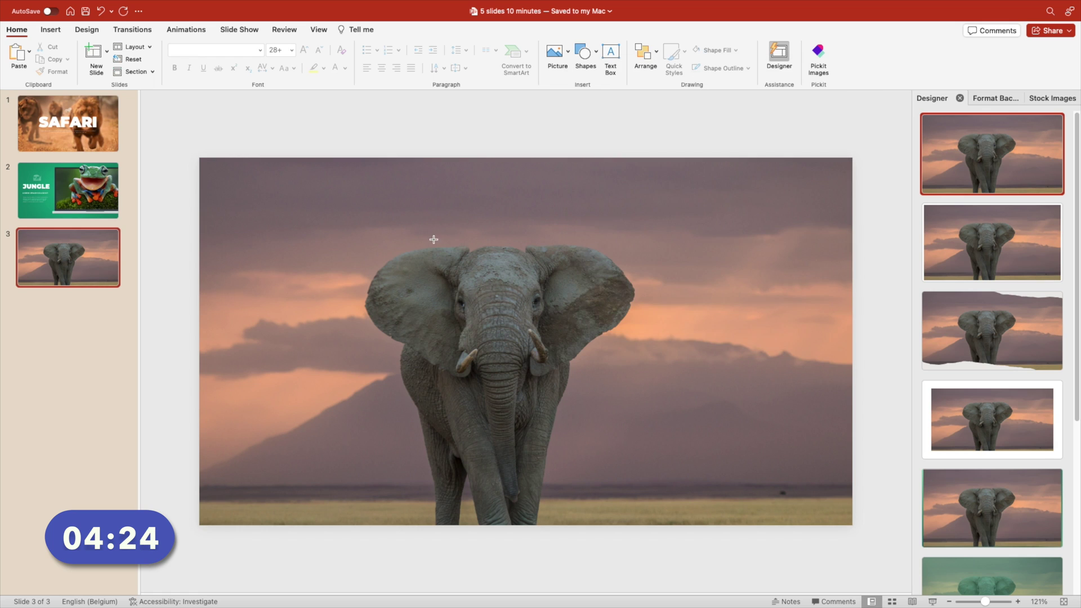
{"action": "mouse_move", "coordinate": [390, 218]}
{"action": "left_mouse_down"}
{"action": "mouse_move", "coordinate": [586, 514]}
{"action": "mouse_move", "coordinate": [605, 495]}
{"action": "left_mouse_up"}
{"action": "left_click_drag", "start_coordinate": [498, 217], "coordinate": [497, 208]}
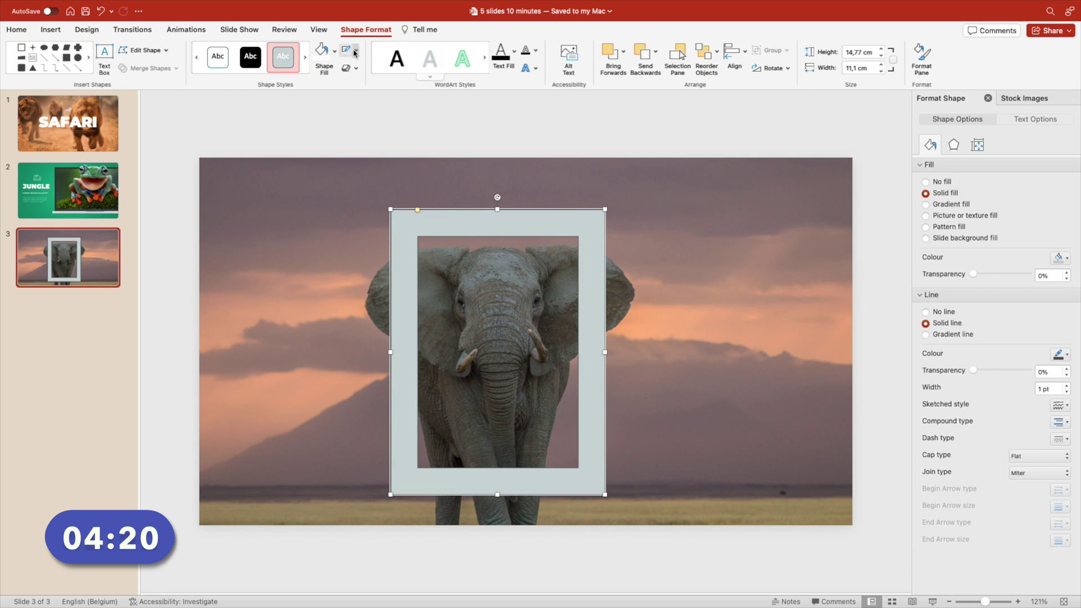
Fill the frame around the elephant with yellow and remove its outline
{"action": "left_click", "coordinate": [335, 52]}
{"action": "left_click", "coordinate": [341, 104]}
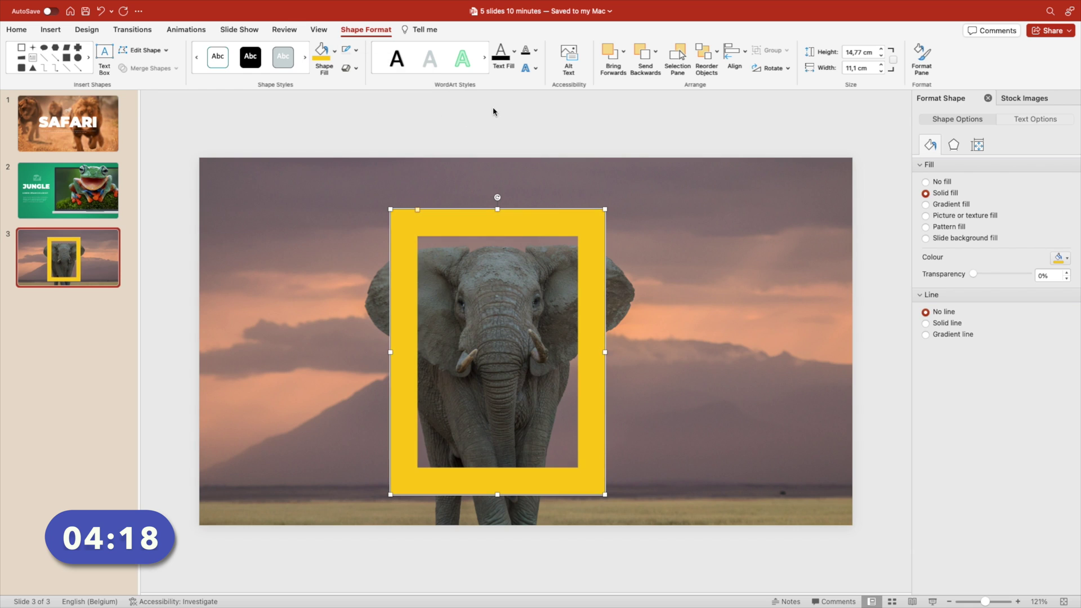
Paste a copy of the elephant picture exactly over the original and remove its background, keeping the whole elephant including its legs
{"action": "left_click", "coordinate": [585, 331]}
{"action": "key", "text": "super+v"}
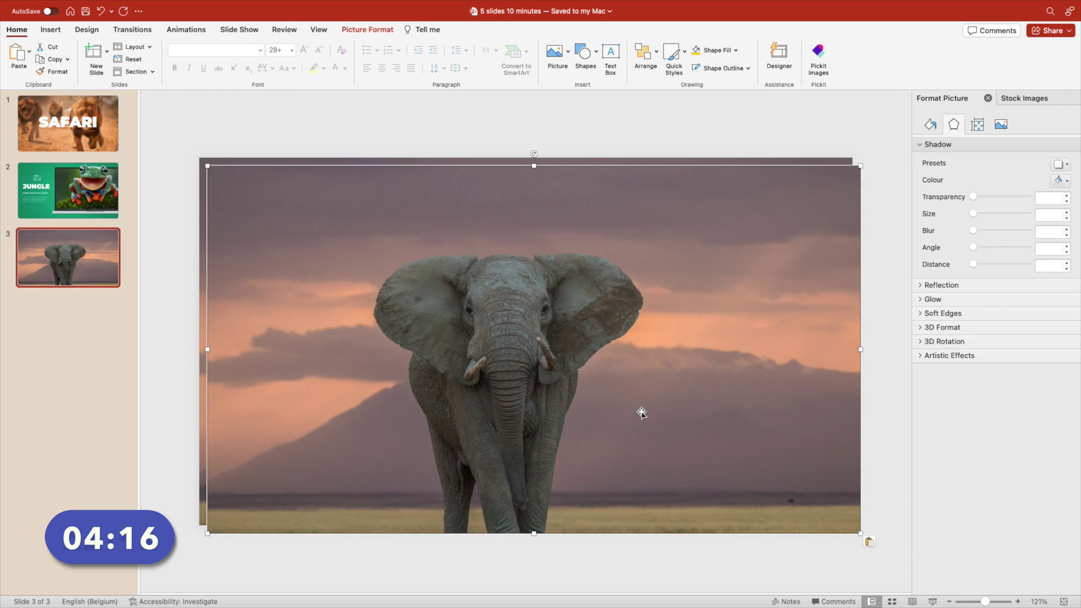
{"action": "left_click_drag", "start_coordinate": [641, 413], "coordinate": [636, 405]}
{"action": "left_click", "coordinate": [370, 31]}
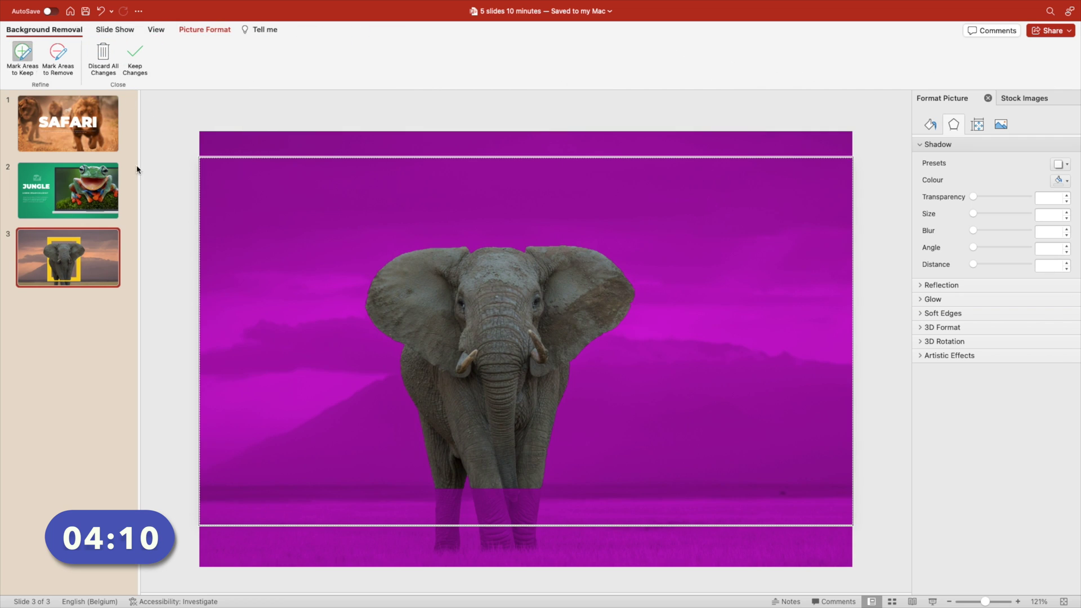
{"action": "mouse_move", "coordinate": [455, 491]}
{"action": "left_mouse_down"}
{"action": "mouse_move", "coordinate": [475, 463]}
{"action": "mouse_move", "coordinate": [515, 501]}
{"action": "mouse_move", "coordinate": [474, 508]}
{"action": "left_mouse_up"}
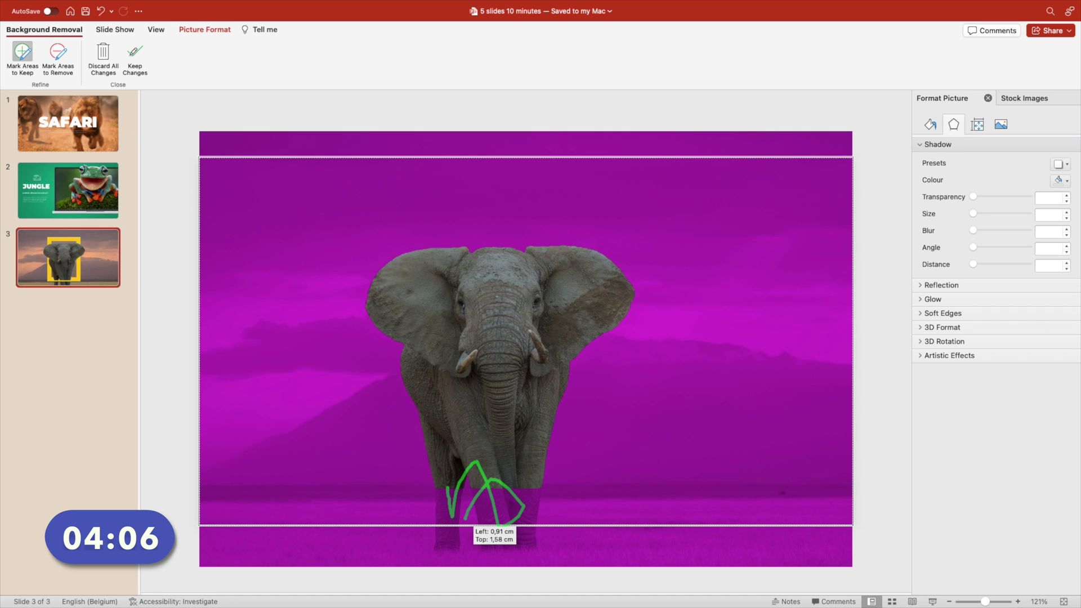
{"action": "left_click", "coordinate": [134, 54]}
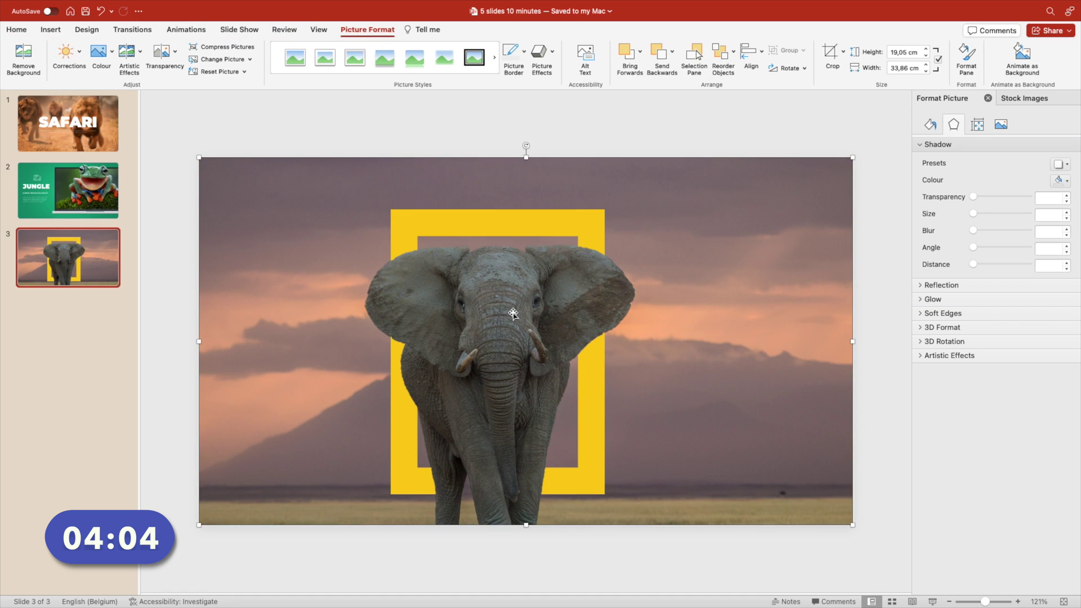
Crop the elephant cutout to about 15.4 cm by 11.8 cm, ending at the frame's inner right edge so that side's ear passes behind it
{"action": "left_click", "coordinate": [831, 53]}
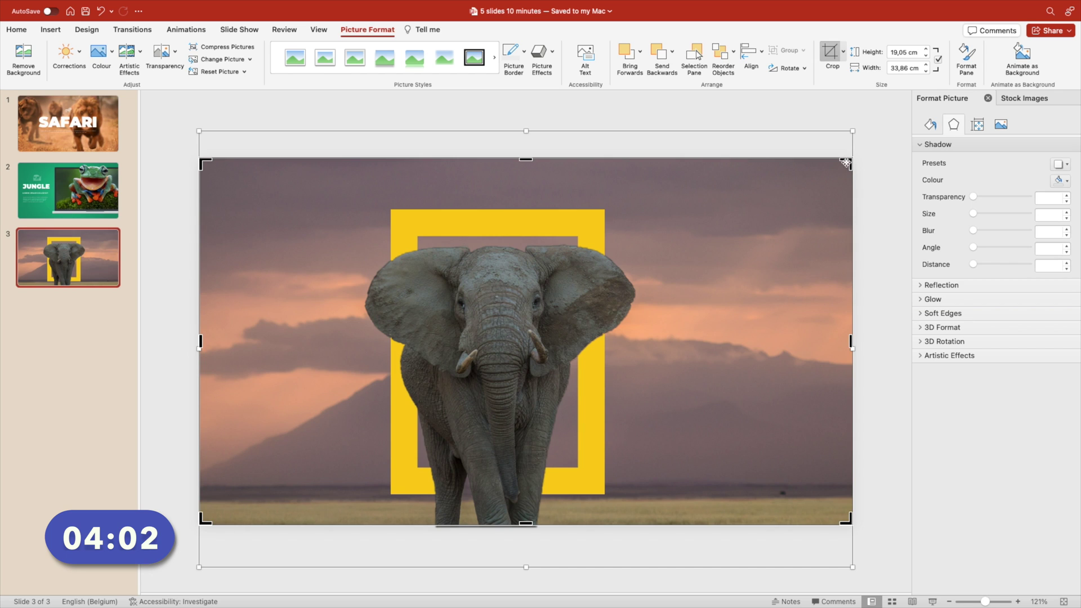
{"action": "left_click_drag", "start_coordinate": [845, 163], "coordinate": [577, 228]}
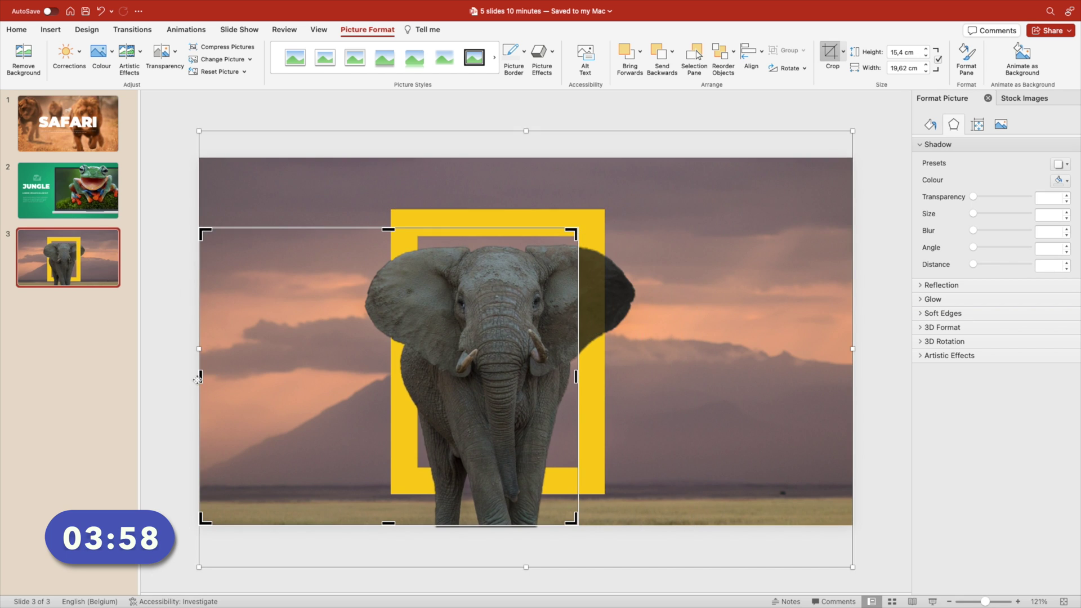
{"action": "left_click_drag", "start_coordinate": [200, 377], "coordinate": [355, 378]}
{"action": "left_click", "coordinate": [704, 337]}
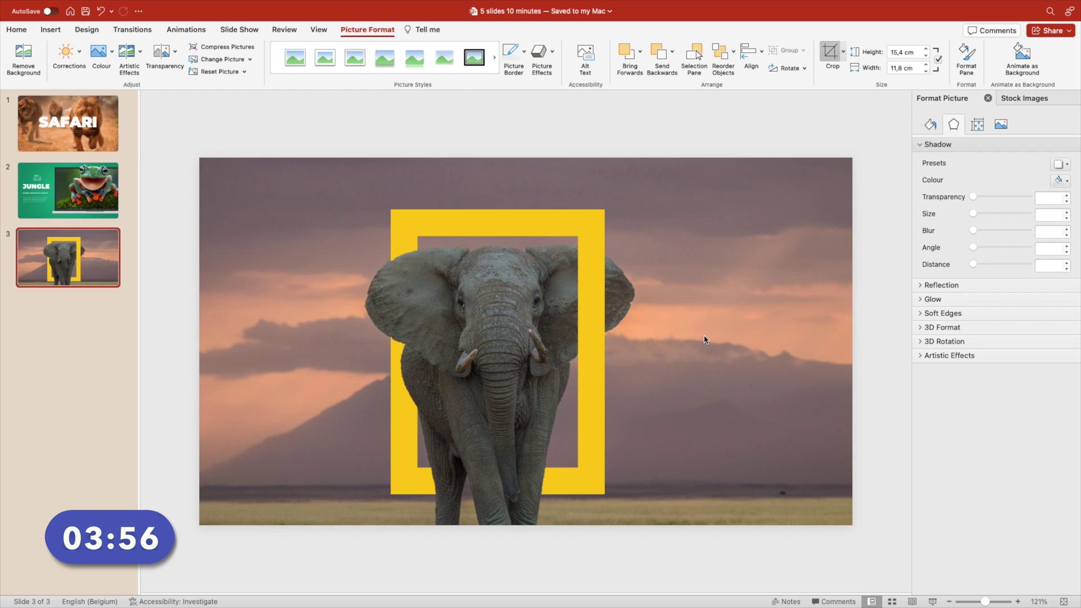
Copy the JUNGLE title and the lorem ipsum paragraph from slide 2 onto the elephant slide
{"action": "left_click", "coordinate": [84, 207]}
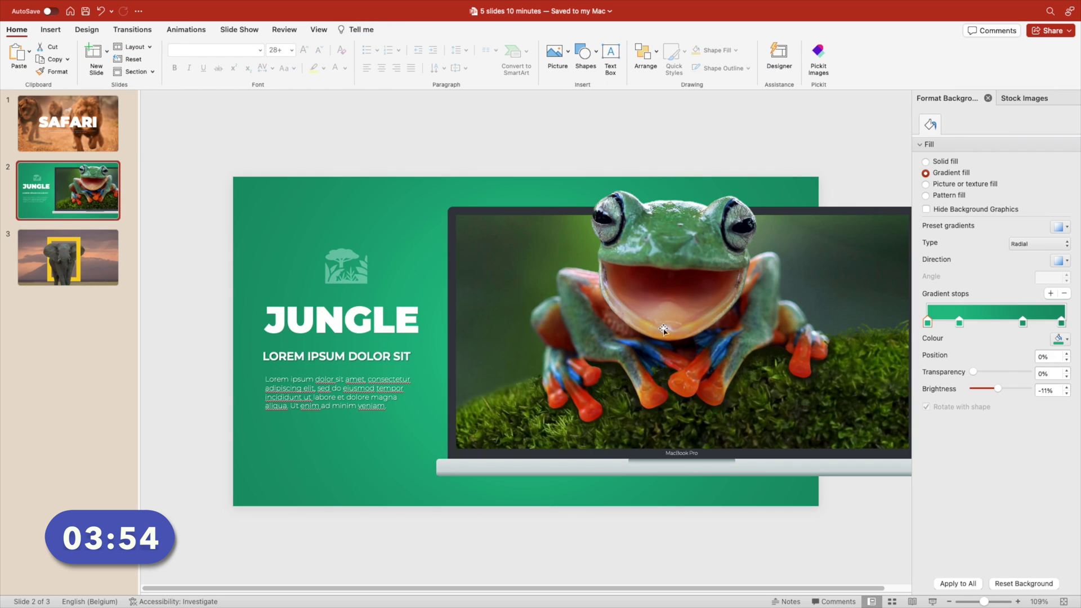
{"action": "left_click", "coordinate": [270, 296]}
{"action": "left_click", "coordinate": [337, 397], "text": "shift"}
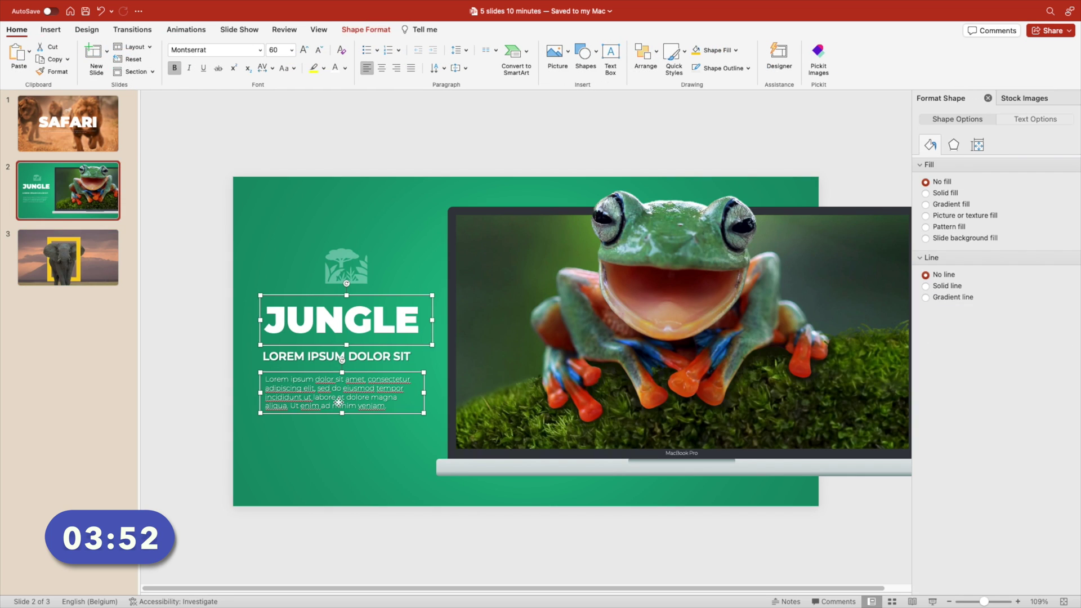
{"action": "left_click", "coordinate": [70, 338]}
{"action": "left_click", "coordinate": [99, 251]}
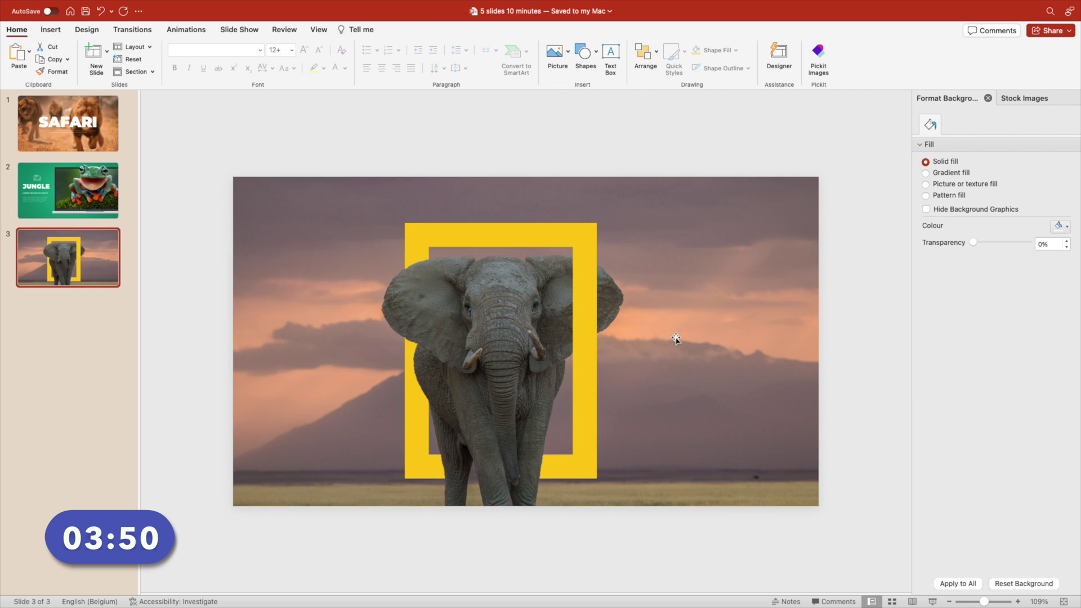
{"action": "key", "text": "cmd+v"}
Replace the pasted JUNGLE title text with "NATIONAL"
{"action": "left_click", "coordinate": [495, 145]}
{"action": "left_click", "coordinate": [324, 318]}
{"action": "double_click", "coordinate": [324, 318]}
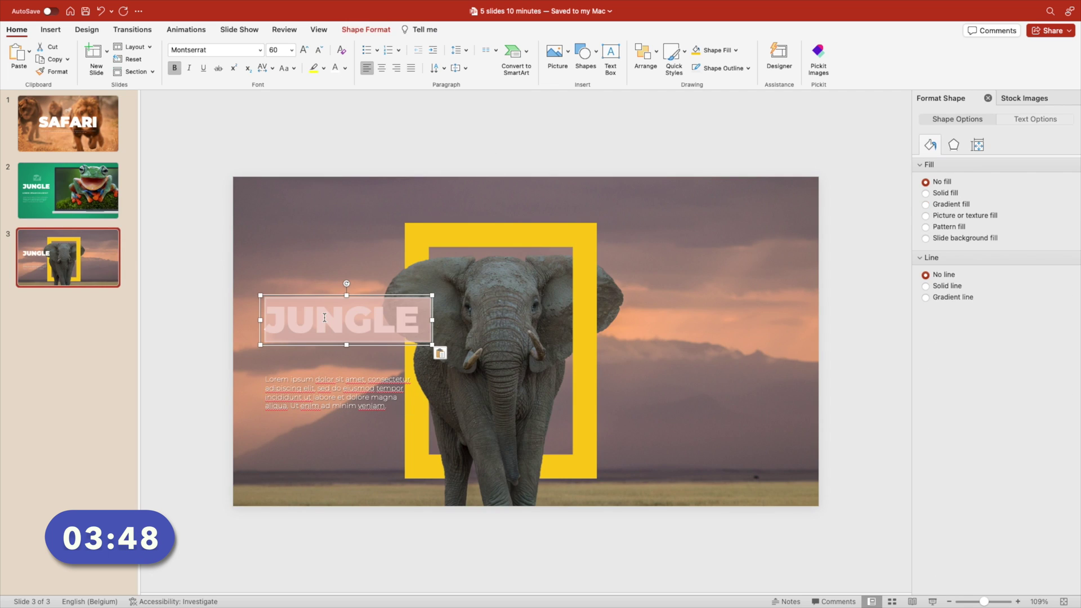
{"action": "type", "text": "NATIONAL"}
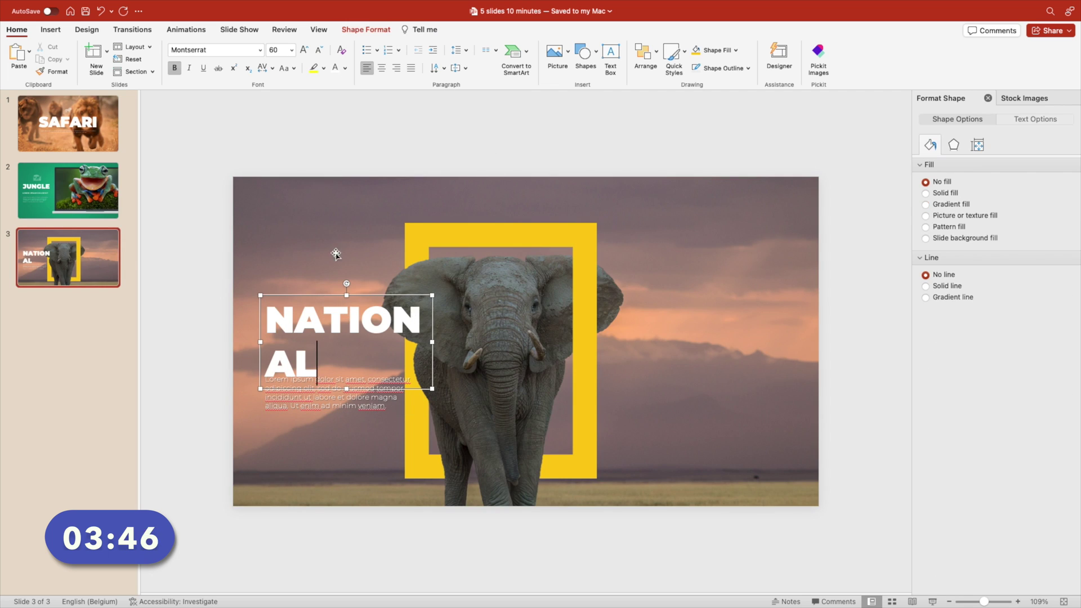
Set the NATIONAL title in Bebas Neue and align it right
{"action": "key", "text": "cmd+a"}
{"action": "left_click", "coordinate": [201, 50]}
{"action": "type", "text": "Beb"}
{"action": "key", "text": "Return"}
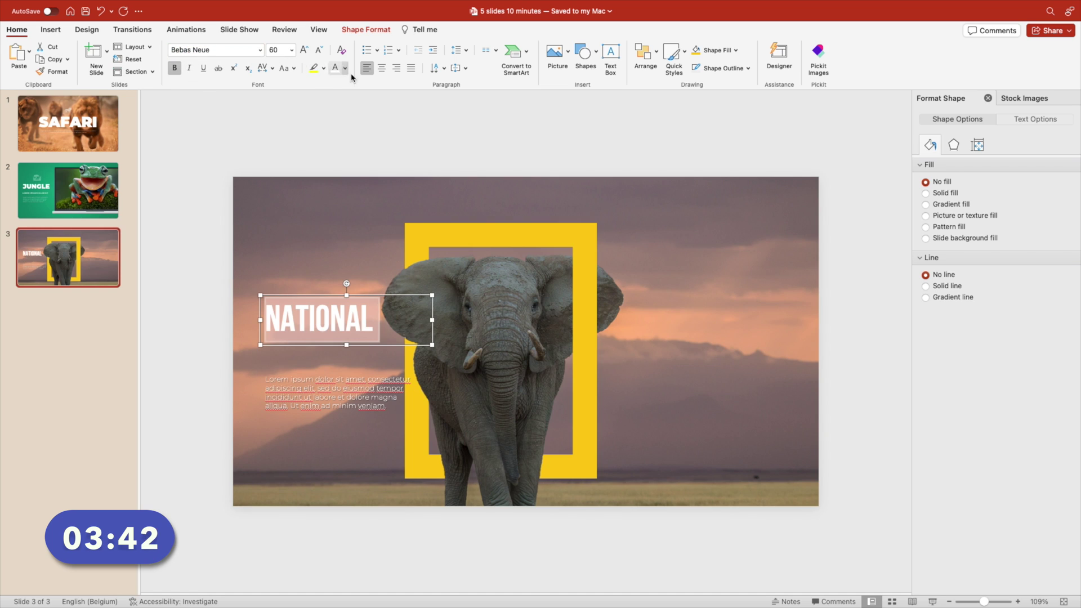
{"action": "left_click", "coordinate": [401, 69]}
Move the NATIONAL title to the slide's lower right and add a copy directly below it reading "GEOGRAPHIC"
{"action": "left_click_drag", "start_coordinate": [364, 294], "coordinate": [730, 417]}
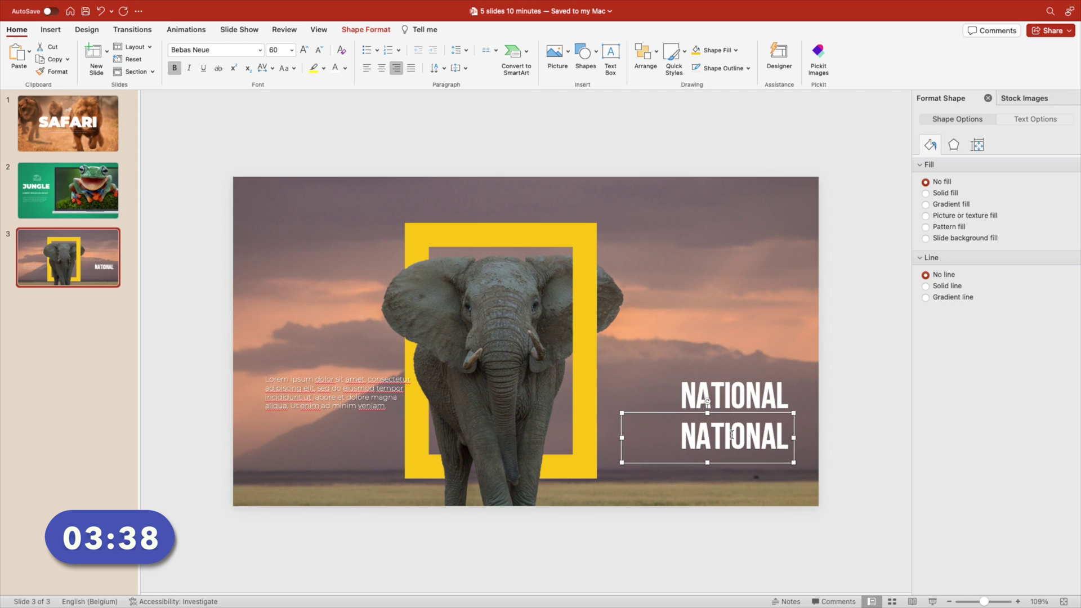
{"action": "double_click", "coordinate": [731, 435]}
{"action": "type", "text": "GEOGRAPHIC"}
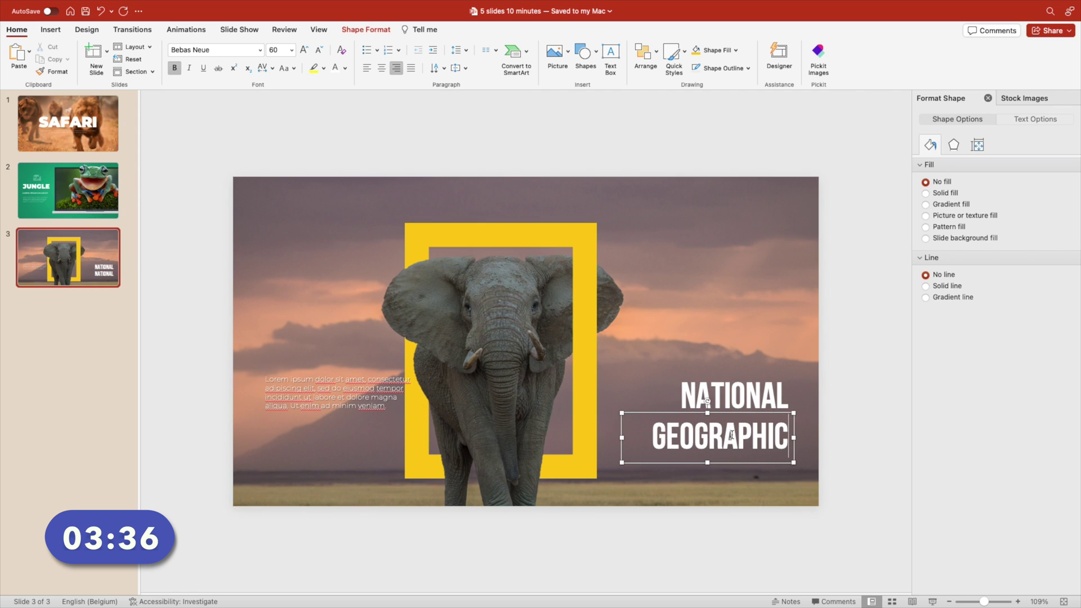
Align the lorem ipsum paragraph right and place it just above the NATIONAL title
{"action": "left_click", "coordinate": [393, 397]}
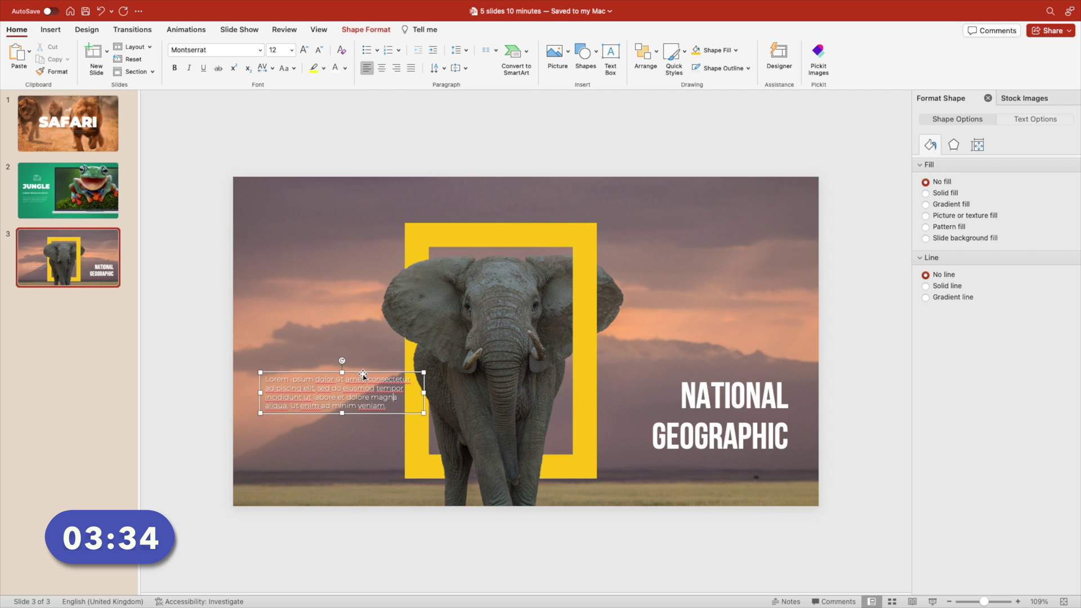
{"action": "left_click_drag", "start_coordinate": [363, 375], "coordinate": [749, 284]}
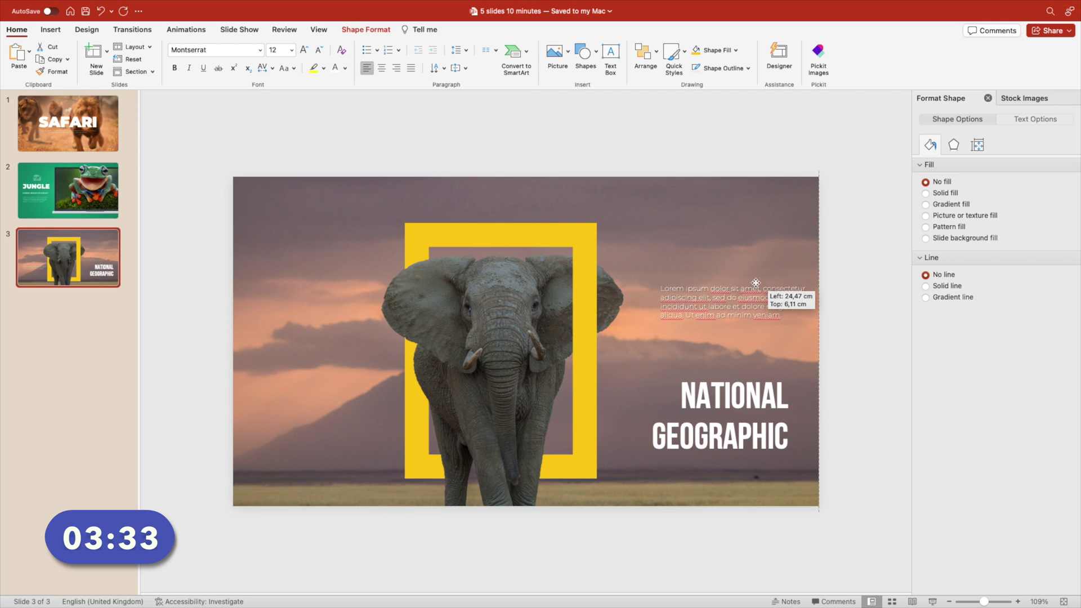
{"action": "left_click", "coordinate": [396, 67]}
{"action": "left_click_drag", "start_coordinate": [777, 327], "coordinate": [752, 356]}
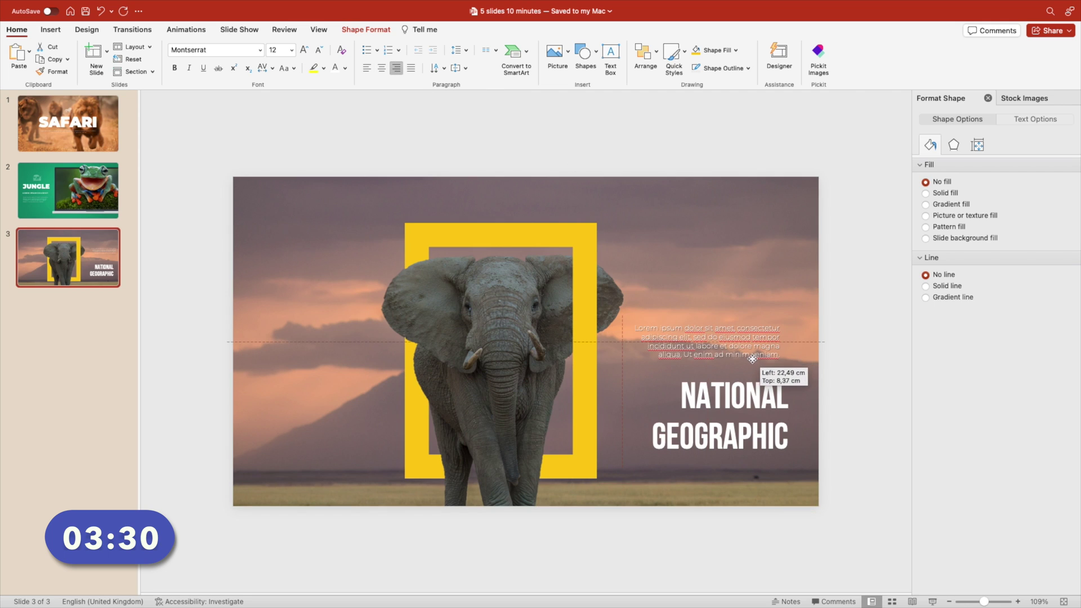
Duplicate the elephant cutout to the left of the original and widen the copy's crop to about 16.1 cm to include both ears
{"action": "left_click_drag", "start_coordinate": [482, 386], "coordinate": [367, 386]}
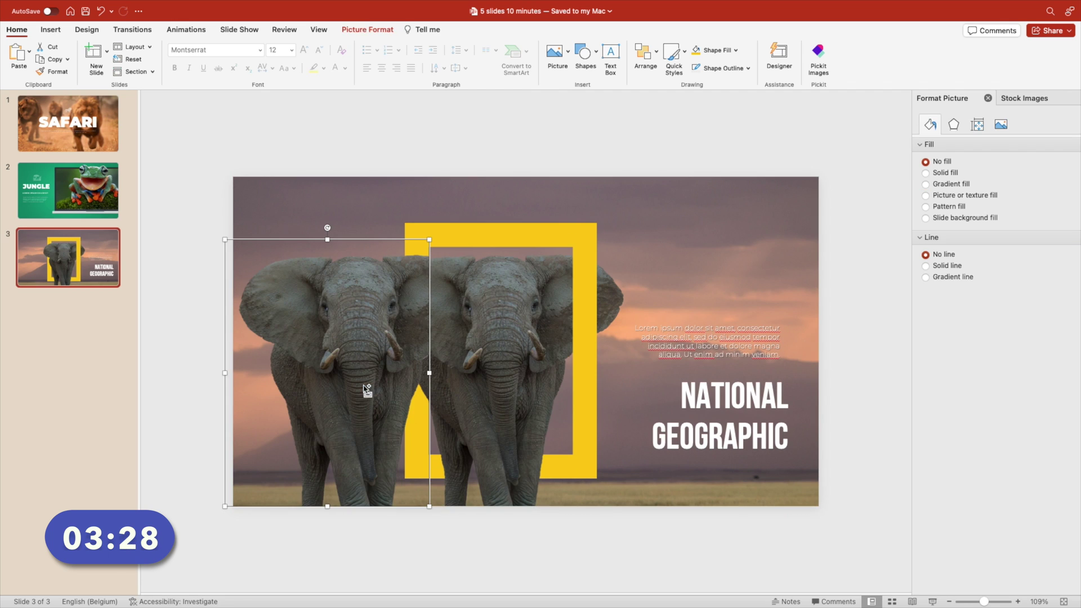
{"action": "double_click", "coordinate": [427, 375]}
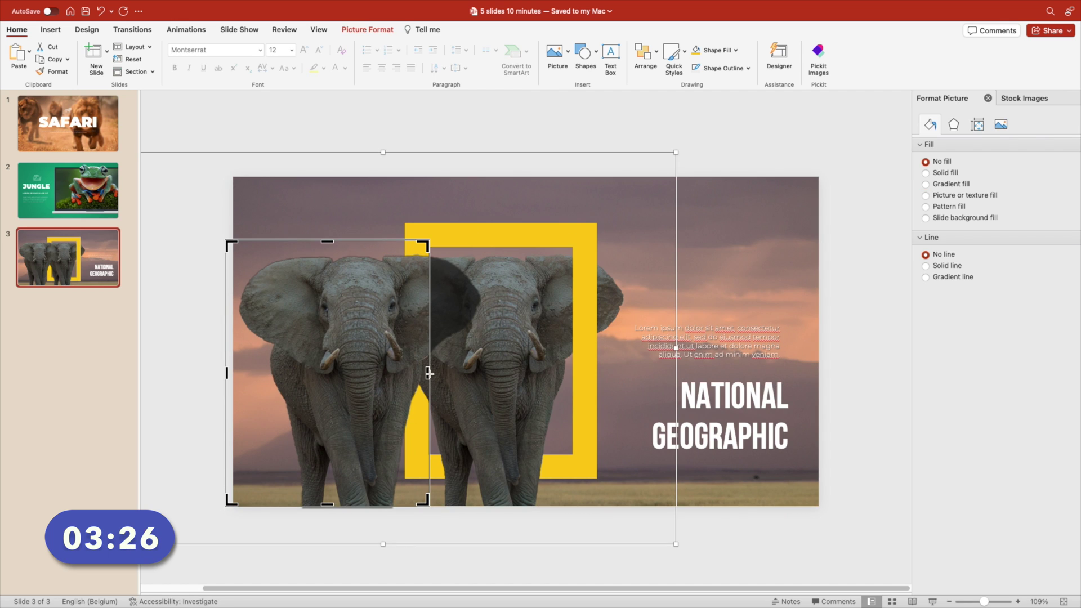
{"action": "left_click_drag", "start_coordinate": [429, 374], "coordinate": [504, 371]}
{"action": "left_click", "coordinate": [326, 114]}
{"action": "left_click", "coordinate": [382, 325]}
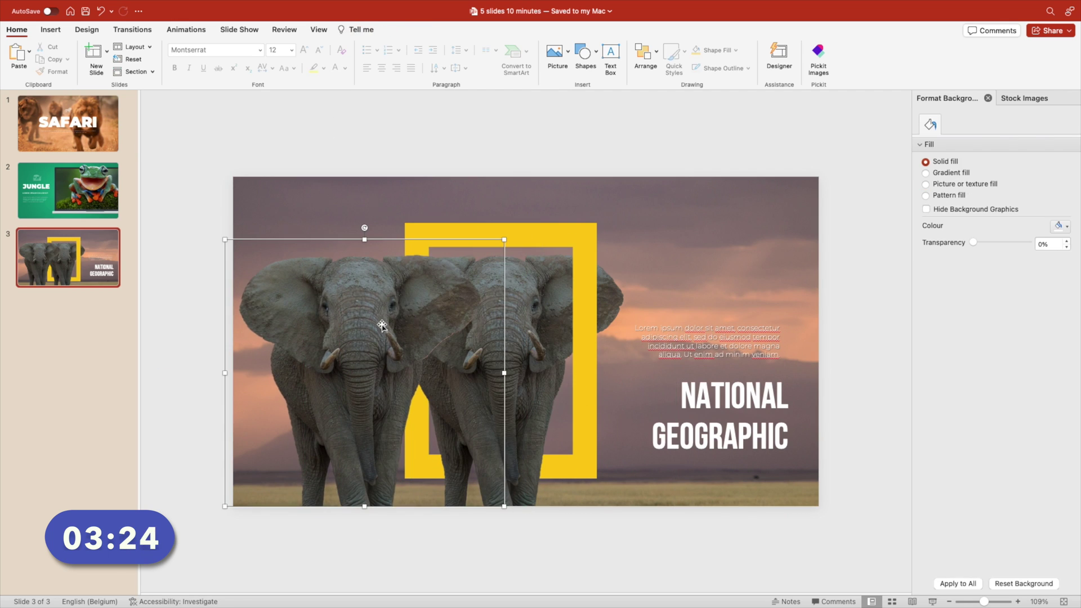
{"action": "left_click", "coordinate": [636, 134]}
Flip the duplicated elephant horizontally and shift it slightly to the left
{"action": "left_click", "coordinate": [436, 238]}
{"action": "left_click", "coordinate": [367, 30]}
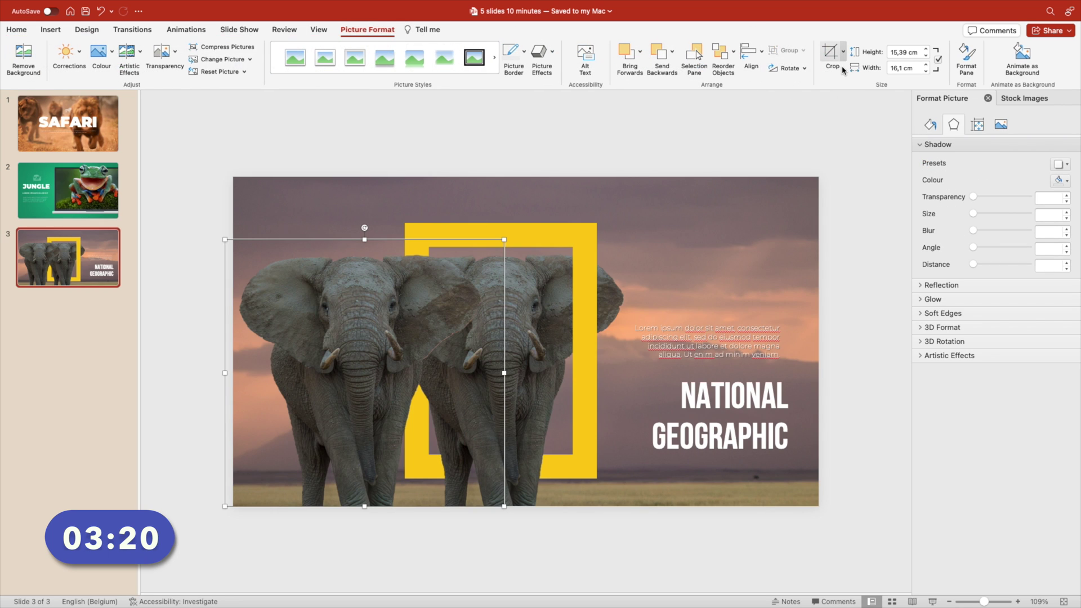
{"action": "left_click", "coordinate": [795, 70]}
{"action": "left_click", "coordinate": [786, 125]}
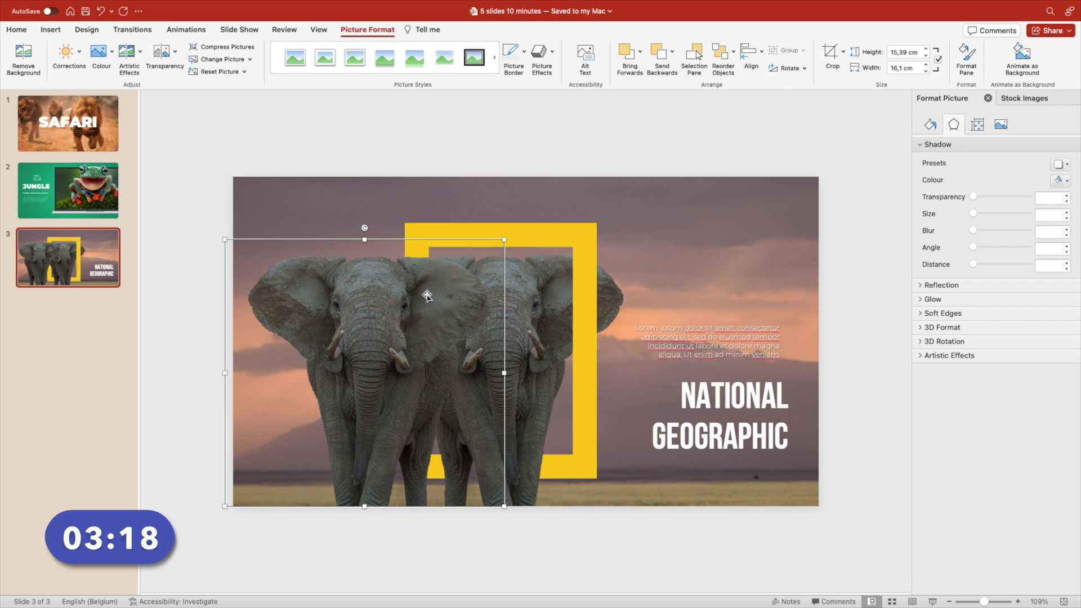
{"action": "left_click_drag", "start_coordinate": [398, 327], "coordinate": [384, 327]}
Send the flipped elephant behind the frame and main elephant, with the sunset picture at the very back
{"action": "key", "text": "shift+super+b"}
{"action": "left_click", "coordinate": [337, 218]}
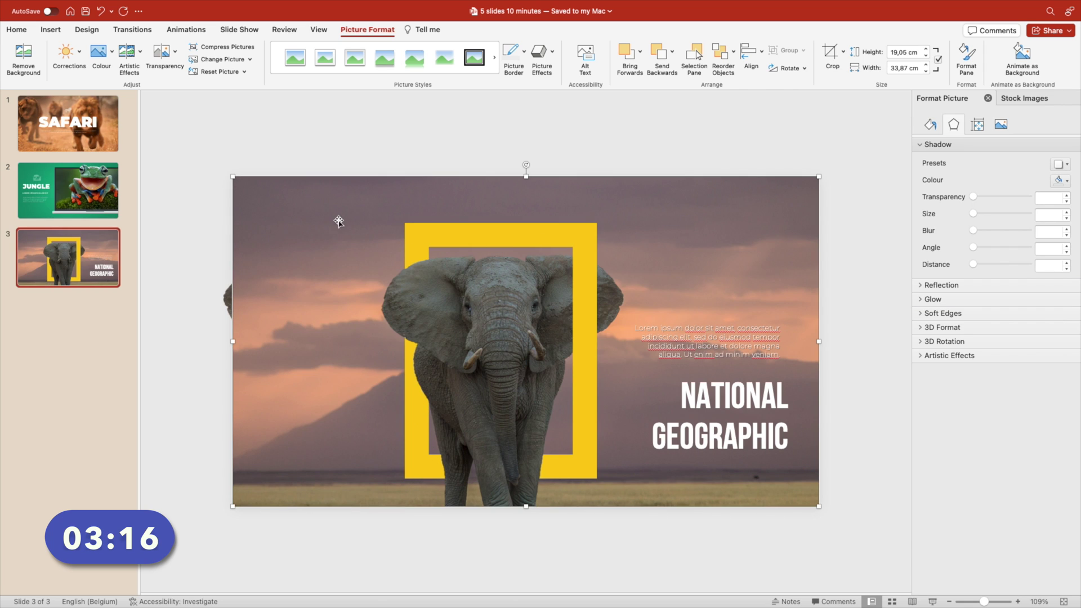
{"action": "key", "text": "shift+super+b"}
Scale the flipped elephant down to about 10.68 cm high and 11.17 cm wide and place it close beside the main elephant
{"action": "left_click", "coordinate": [311, 315]}
{"action": "left_click_drag", "start_coordinate": [479, 240], "coordinate": [394, 320]}
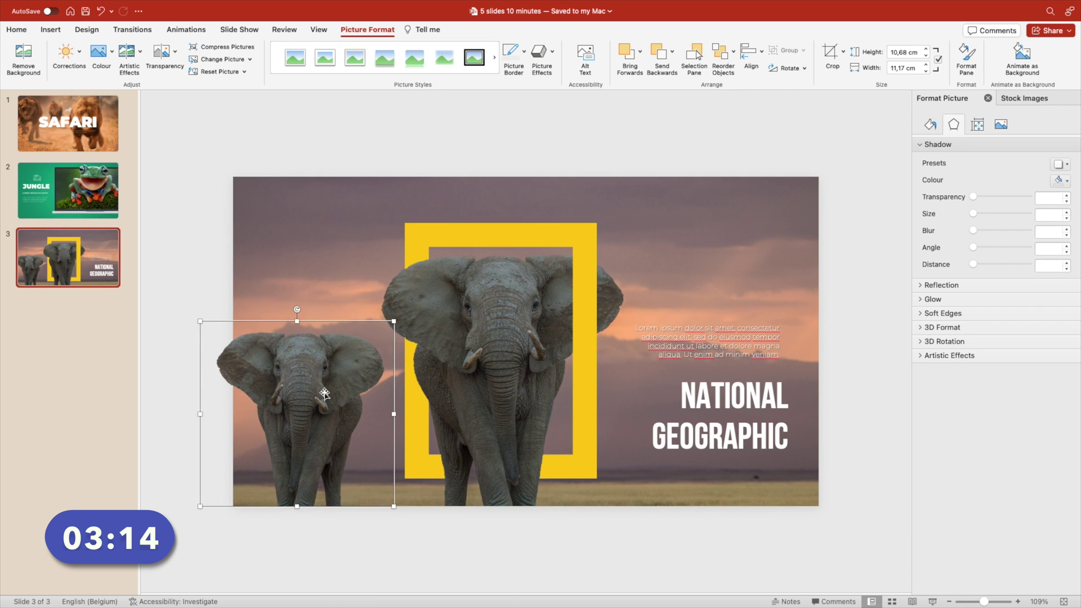
{"action": "left_click_drag", "start_coordinate": [323, 396], "coordinate": [360, 399]}
{"action": "left_click", "coordinate": [443, 141]}
Add a new slide after the National Geographic slide and delete its title and text placeholders
{"action": "right_click", "coordinate": [85, 295]}
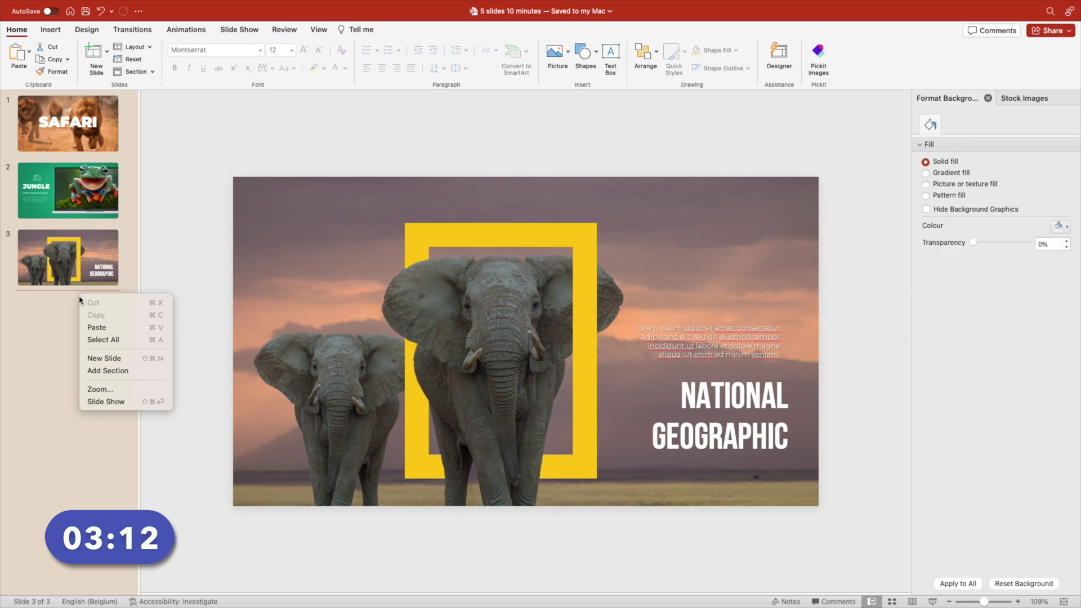
{"action": "left_click", "coordinate": [92, 358]}
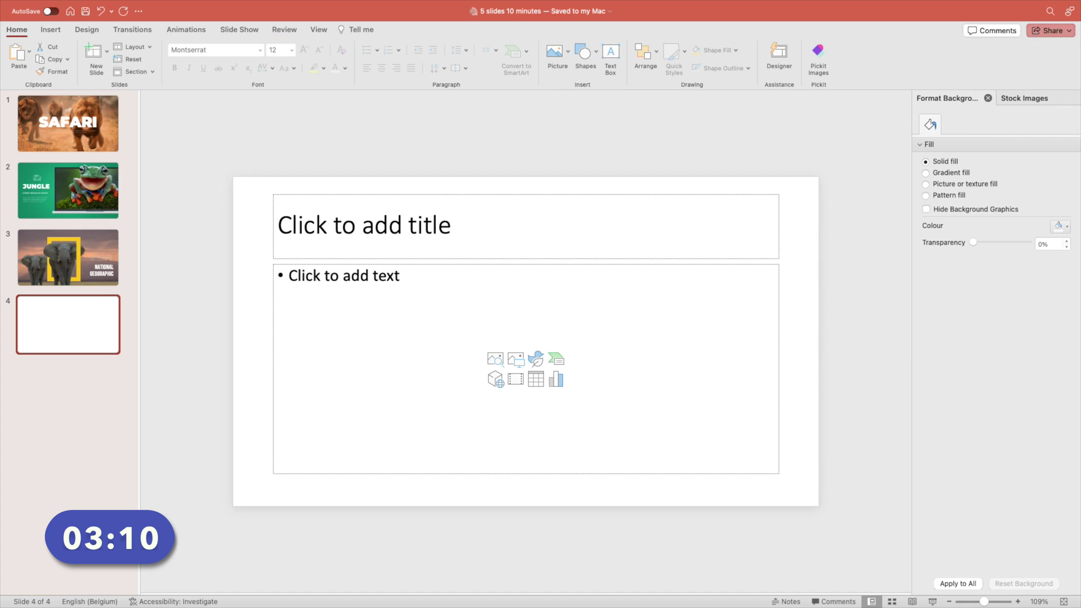
{"action": "left_click_drag", "start_coordinate": [241, 150], "coordinate": [815, 509]}
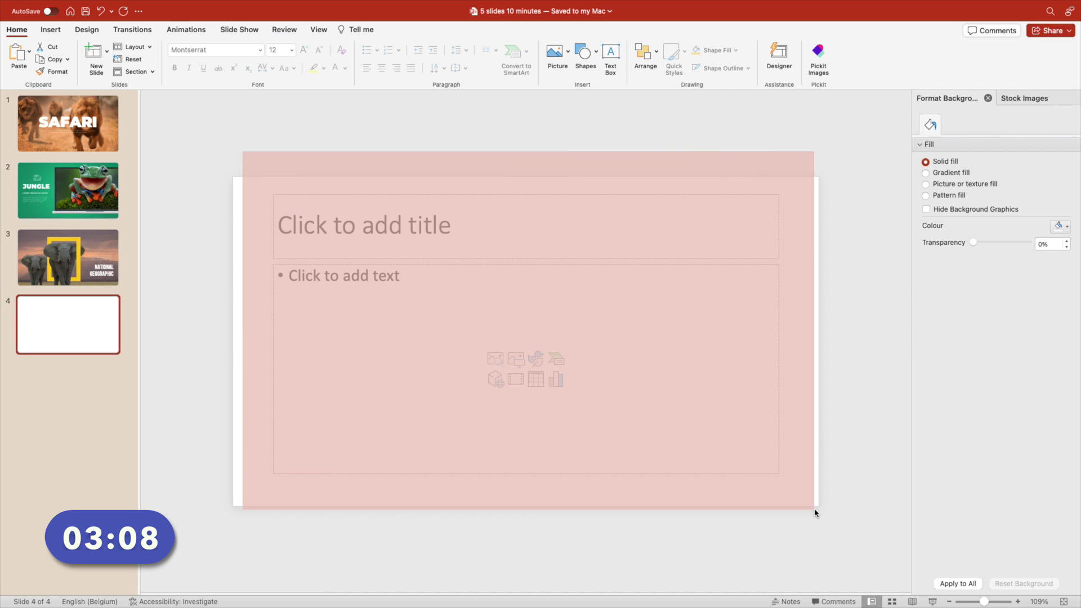
{"action": "key", "text": "Delete"}
Draw a rectangle covering the whole new slide and reduce its width to 8.46 cm, keeping it at the slide's left edge
{"action": "left_click", "coordinate": [581, 57]}
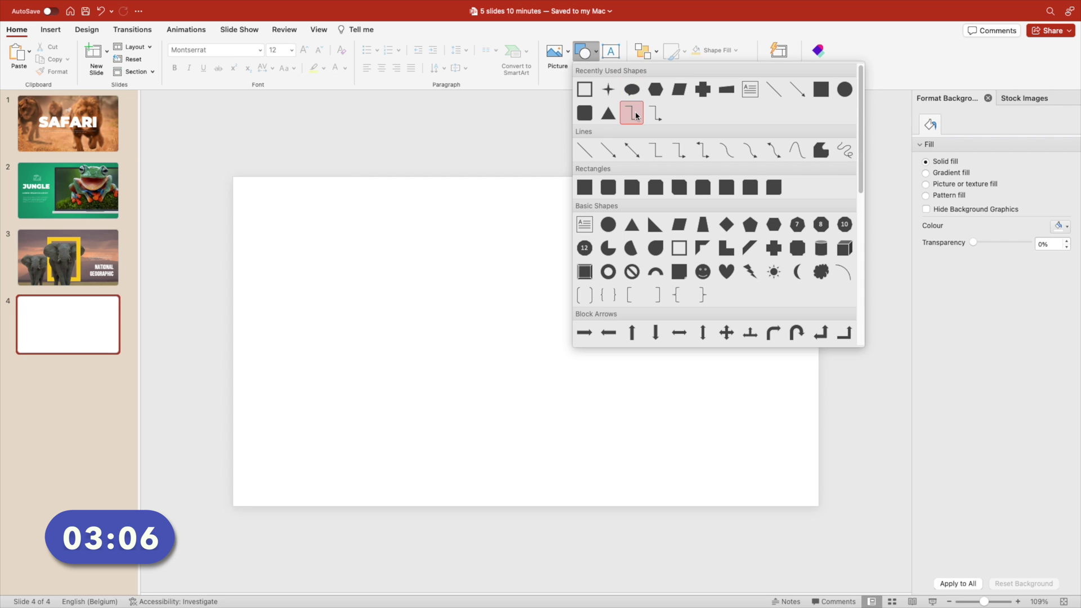
{"action": "left_click", "coordinate": [820, 88]}
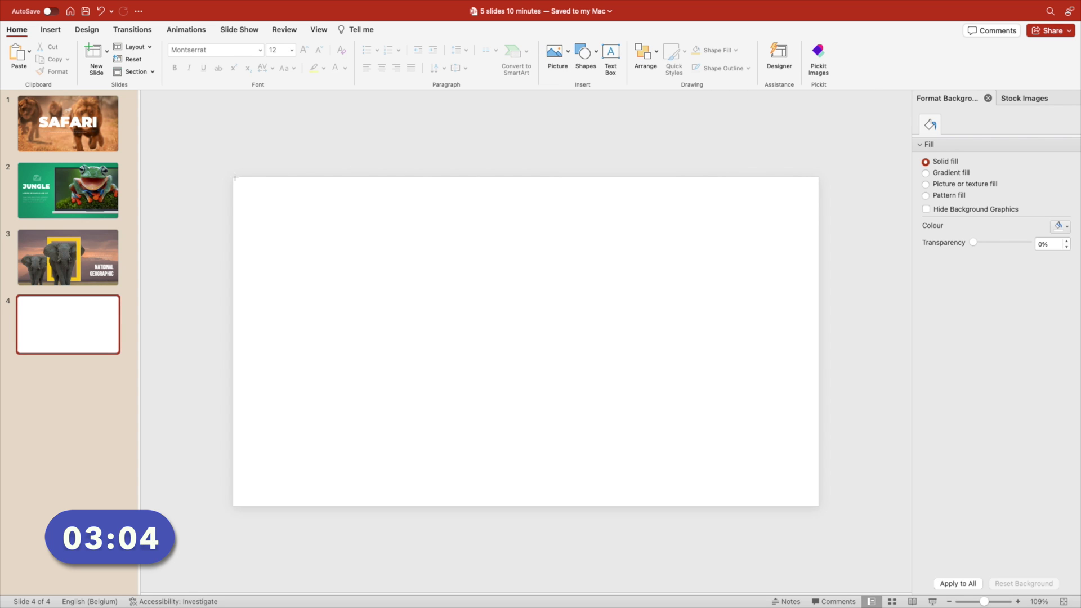
{"action": "left_click_drag", "start_coordinate": [234, 177], "coordinate": [823, 345]}
{"action": "double_click", "coordinate": [864, 68]}
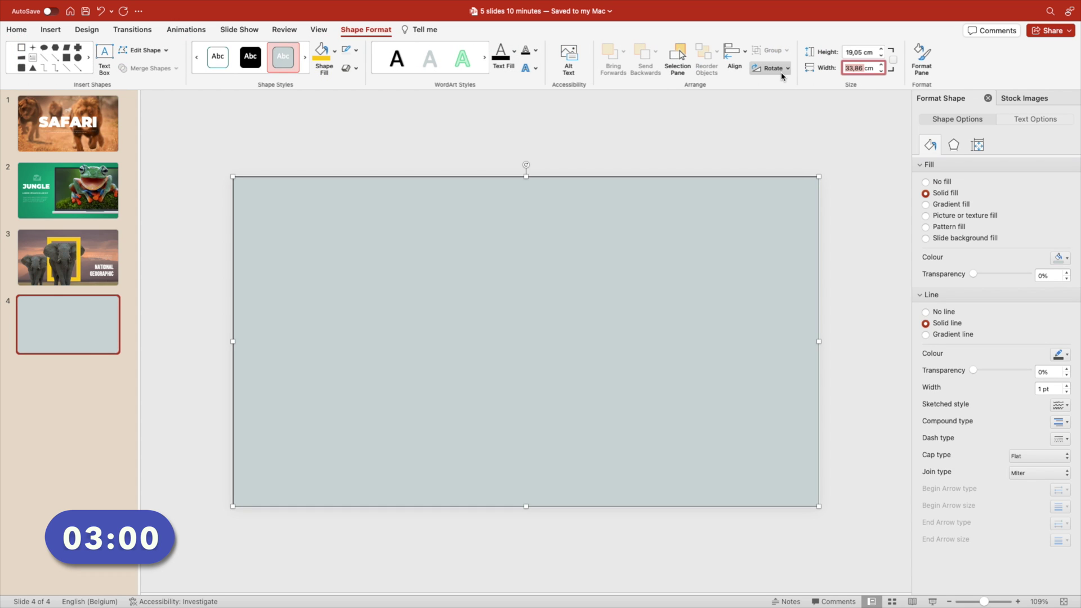
{"action": "key", "text": "Return"}
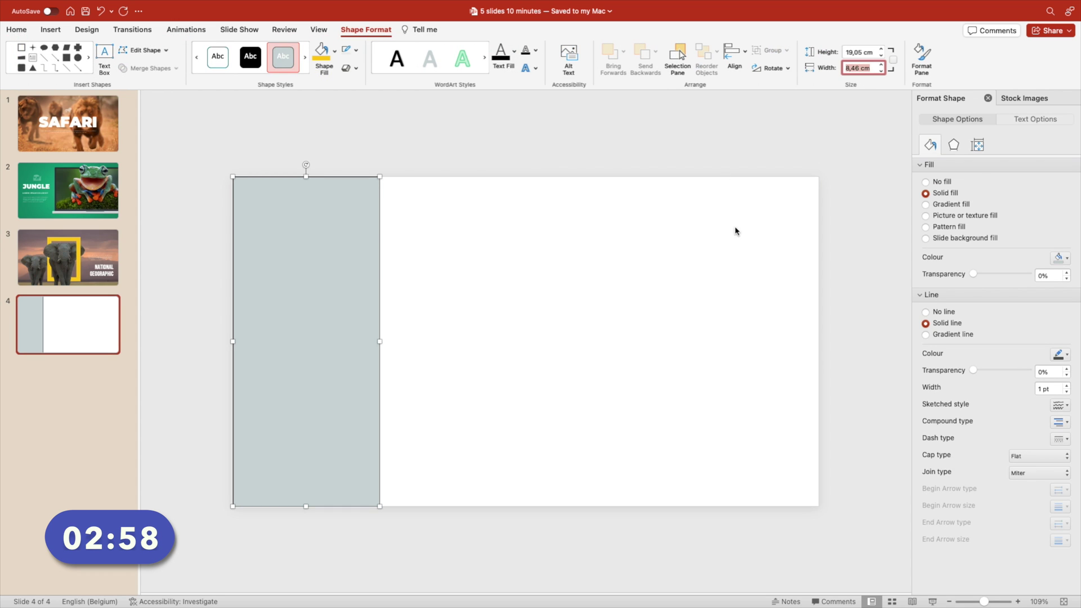
{"action": "left_click", "coordinate": [432, 311]}
Fill the 8.46 cm wide rectangle with dark green
{"action": "left_click", "coordinate": [309, 276]}
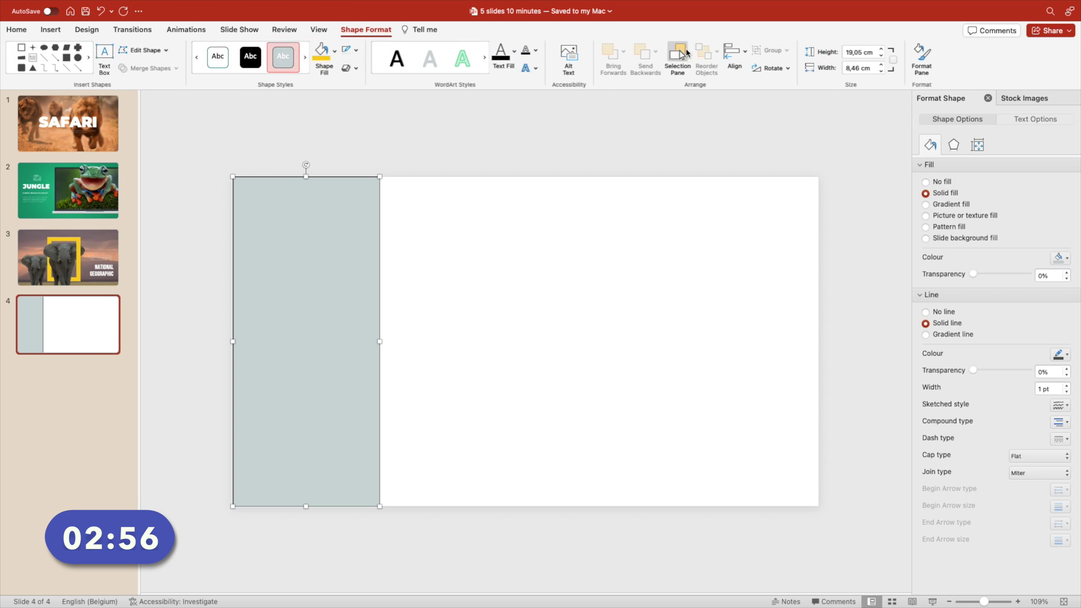
{"action": "left_click", "coordinate": [334, 52]}
{"action": "left_click", "coordinate": [401, 106]}
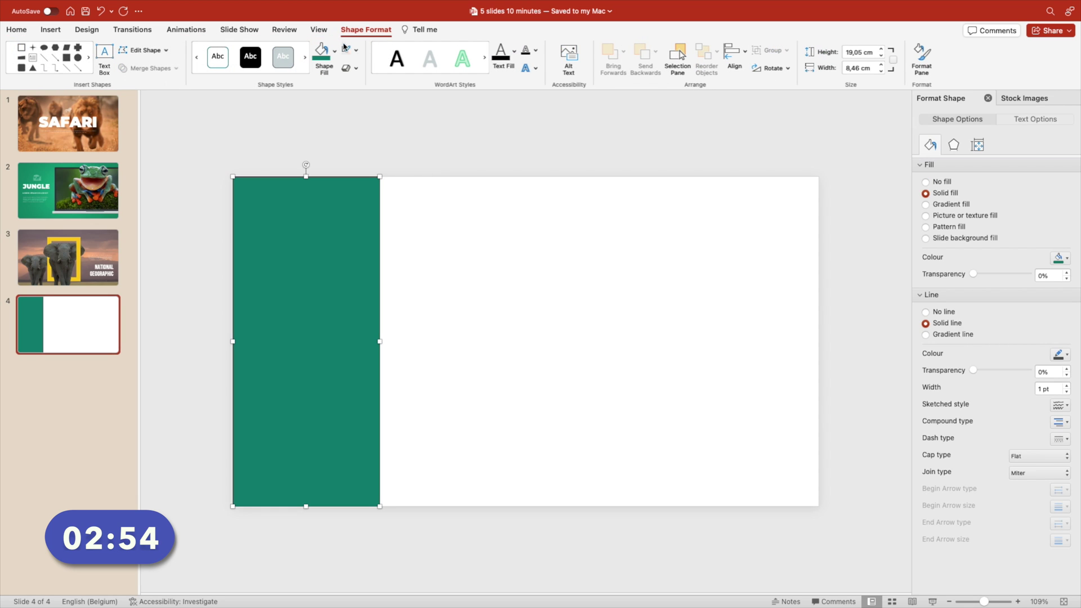
Remove the rectangle's outline and change its fill to dark teal
{"action": "left_click", "coordinate": [344, 52]}
{"action": "left_click", "coordinate": [334, 52]}
{"action": "left_click", "coordinate": [412, 105]}
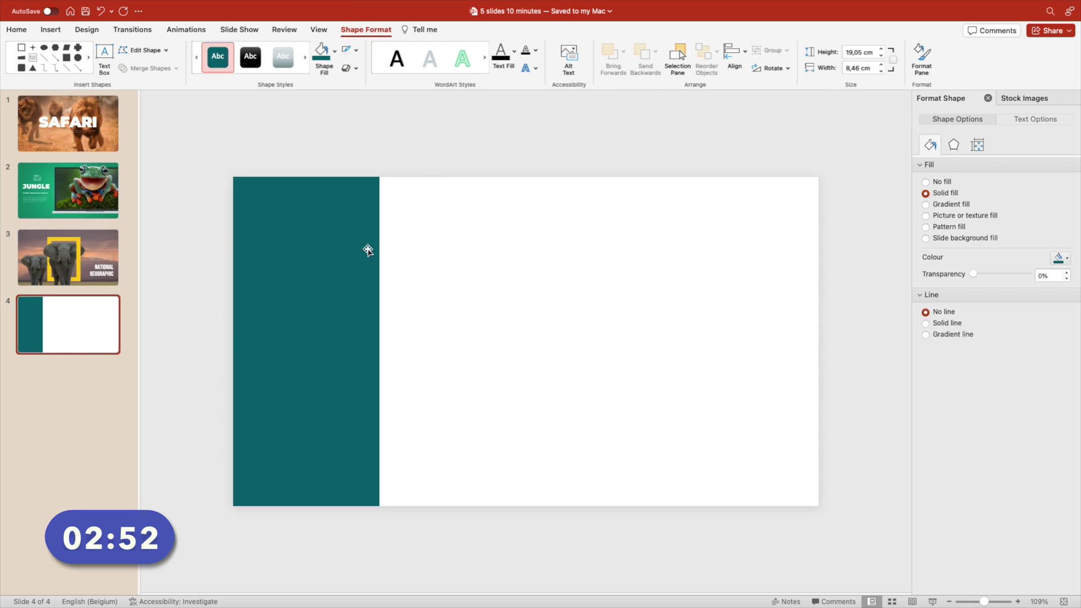
Copy the JUNGLE title and the lorem ipsum paragraph from slide 2 onto slide 4
{"action": "left_click", "coordinate": [101, 272]}
{"action": "left_click", "coordinate": [65, 197]}
{"action": "left_click", "coordinate": [351, 304]}
{"action": "left_click", "coordinate": [340, 381], "text": "shift"}
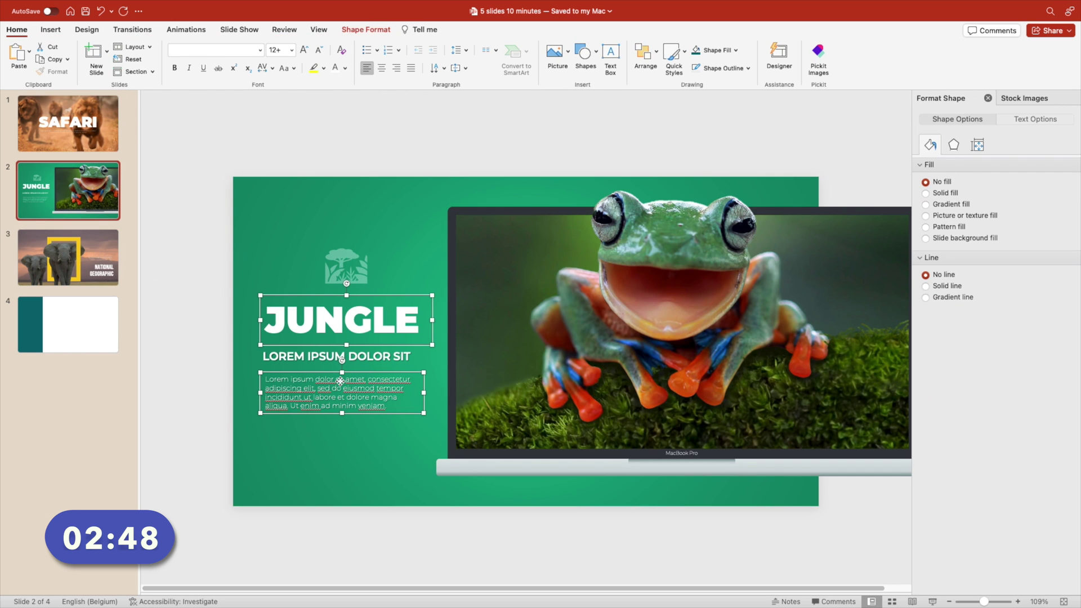
{"action": "key", "text": "cmd+c"}
{"action": "left_click", "coordinate": [52, 342]}
{"action": "key", "text": "cmd+v"}
Replace the pasted title with the letter A, enlarge it to 115 pt and centre it in its text box
{"action": "double_click", "coordinate": [319, 322]}
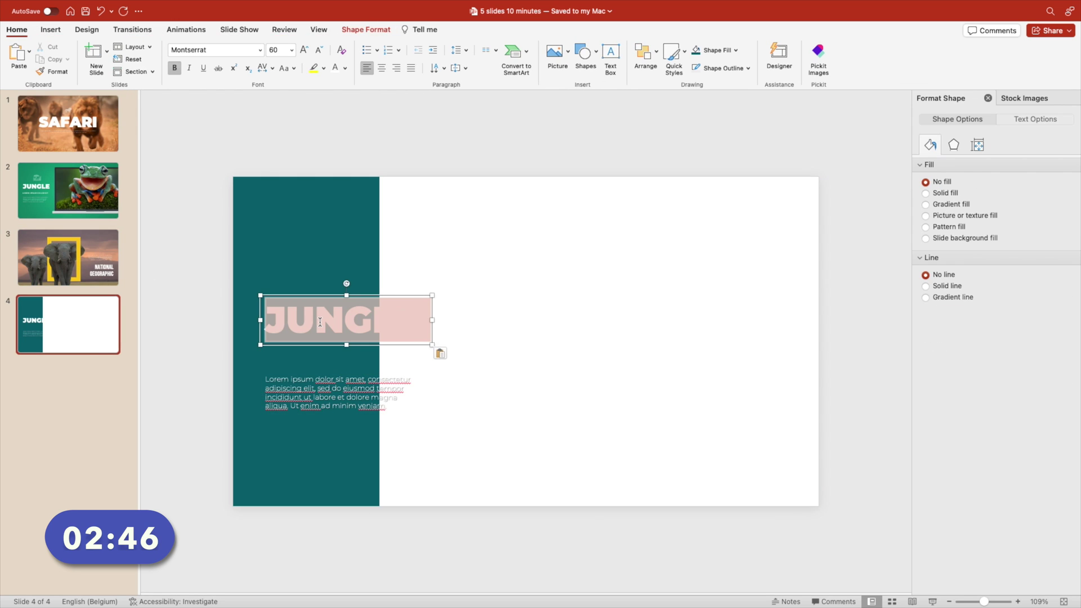
{"action": "type", "text": "A"}
{"action": "key", "text": "shift+Left"}
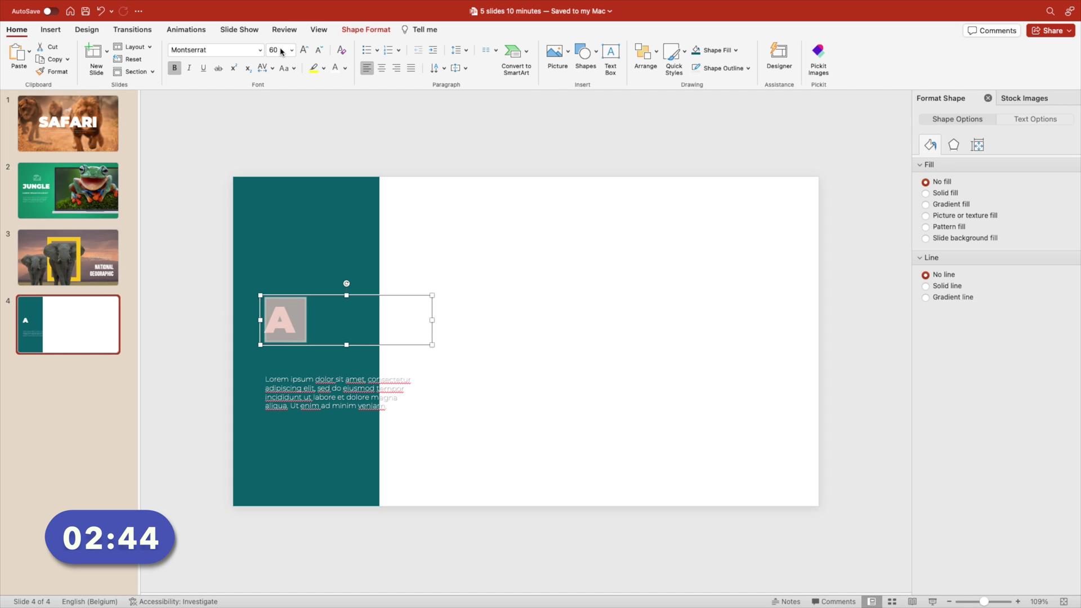
{"action": "left_click", "coordinate": [304, 51]}
{"action": "left_click", "coordinate": [304, 51]}
{"action": "left_click", "coordinate": [304, 51]}
{"action": "left_click", "coordinate": [304, 50]}
{"action": "left_click", "coordinate": [304, 51]}
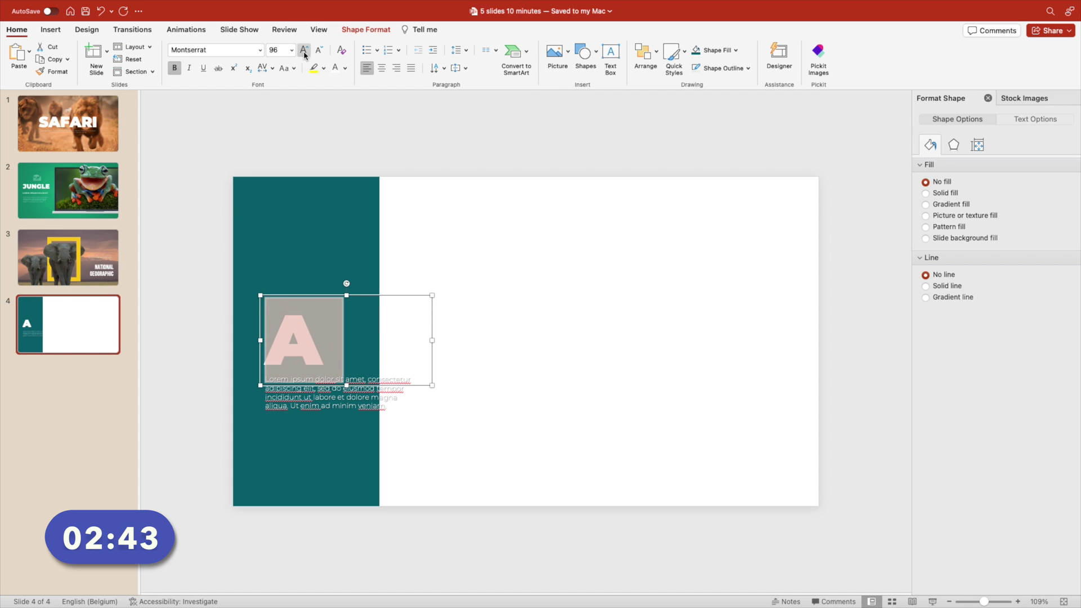
{"action": "left_click", "coordinate": [382, 70]}
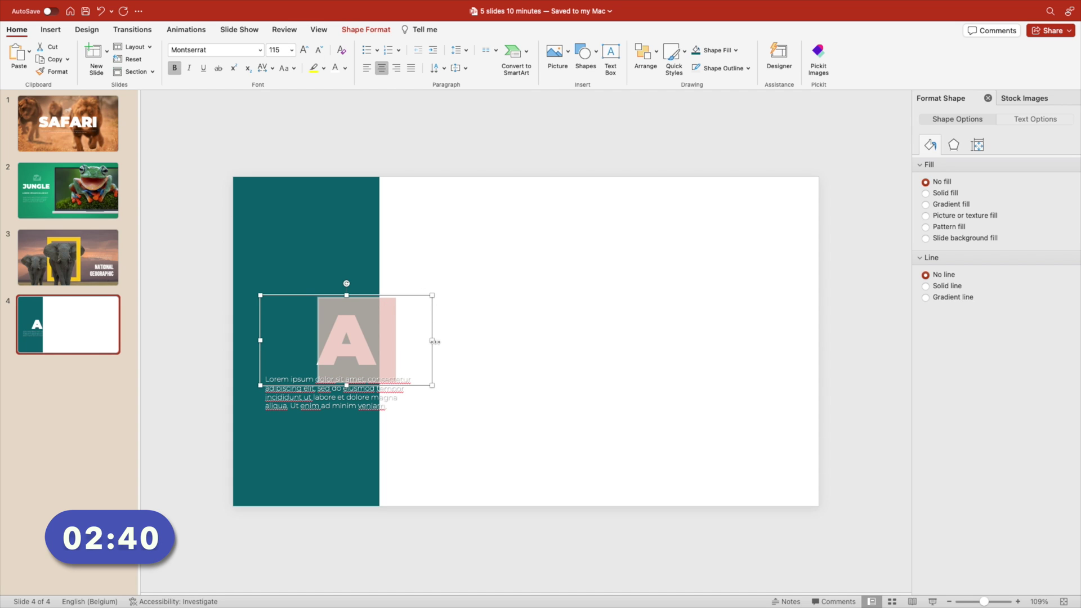
Narrow both text boxes to fit the teal column, placing the A near its top and the paragraph directly below
{"action": "left_click_drag", "start_coordinate": [435, 341], "coordinate": [355, 341]}
{"action": "left_click_drag", "start_coordinate": [324, 295], "coordinate": [324, 207]}
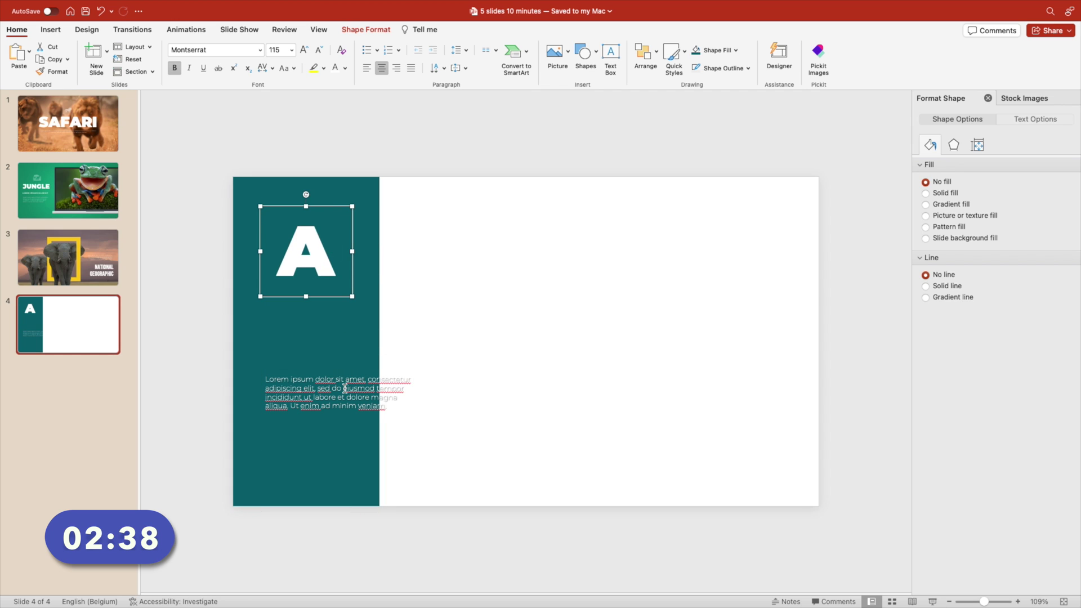
{"action": "left_click", "coordinate": [345, 389]}
{"action": "left_click_drag", "start_coordinate": [426, 391], "coordinate": [337, 288]}
{"action": "left_click_drag", "start_coordinate": [353, 325], "coordinate": [365, 323]}
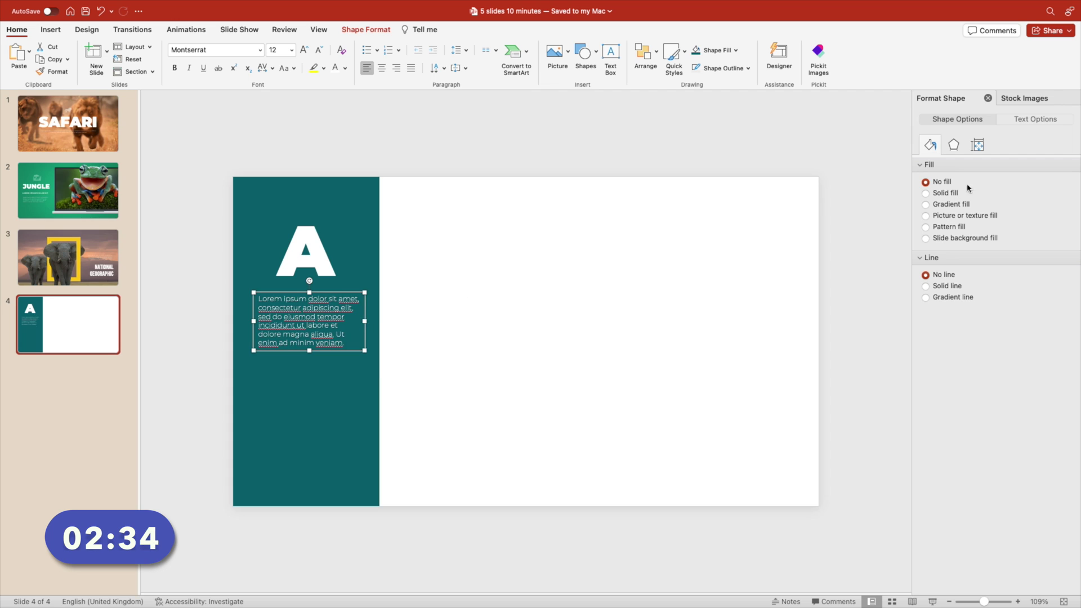
Insert the solid camel, penguin, bull and fox icons from the stock animal icons
{"action": "left_click", "coordinate": [1016, 99]}
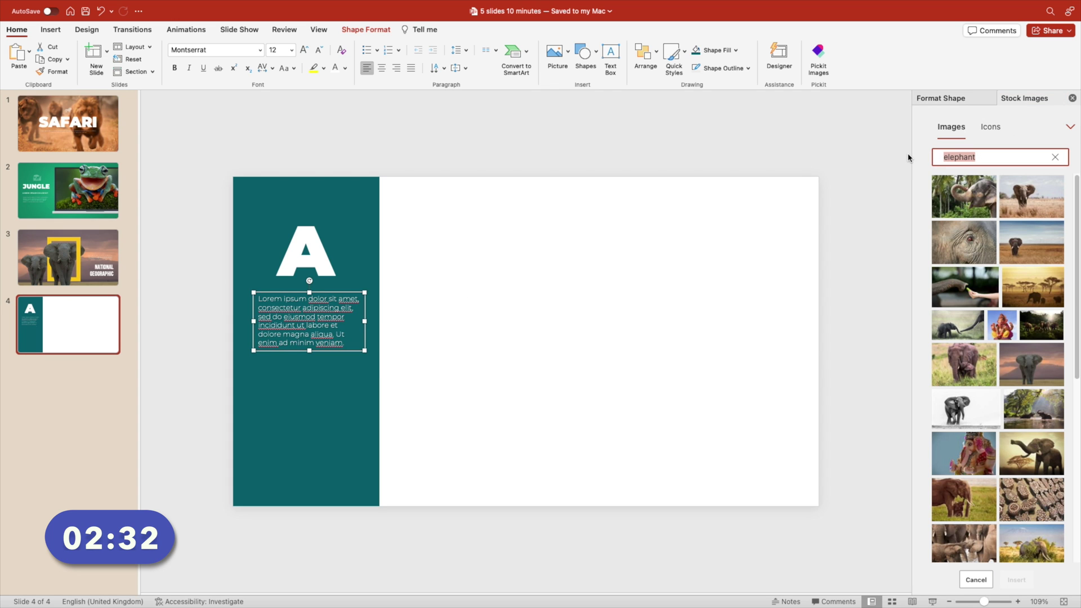
{"action": "left_click", "coordinate": [990, 126]}
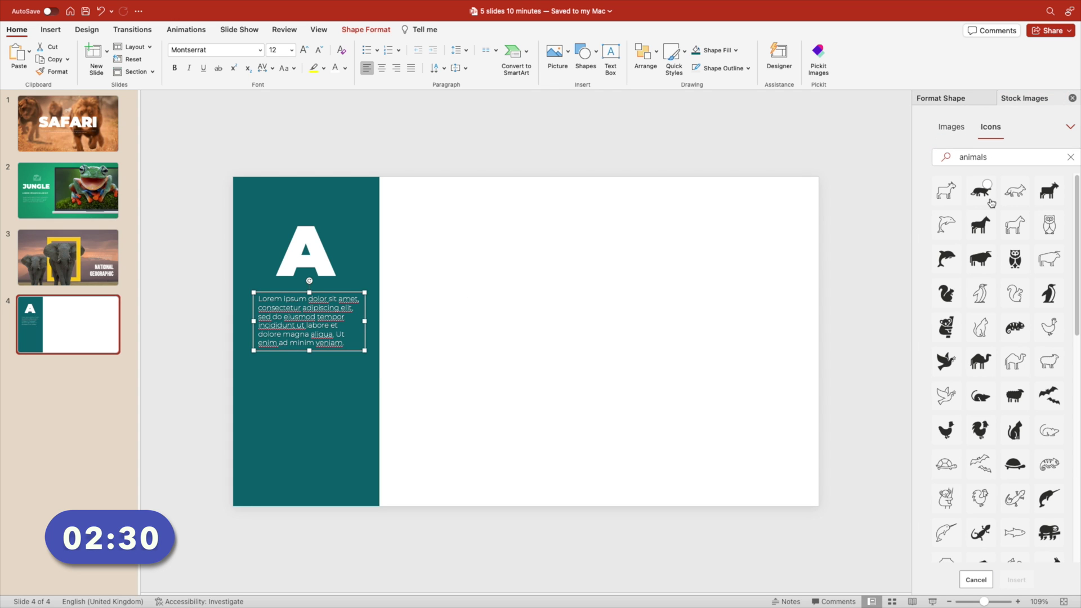
{"action": "left_click", "coordinate": [989, 195]}
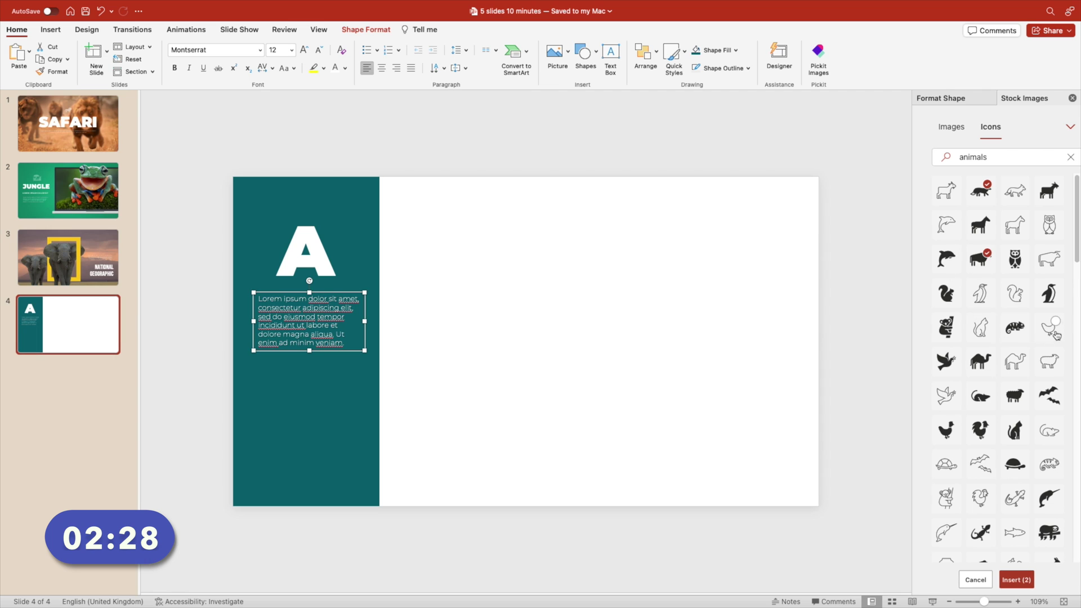
{"action": "left_click", "coordinate": [1016, 580]}
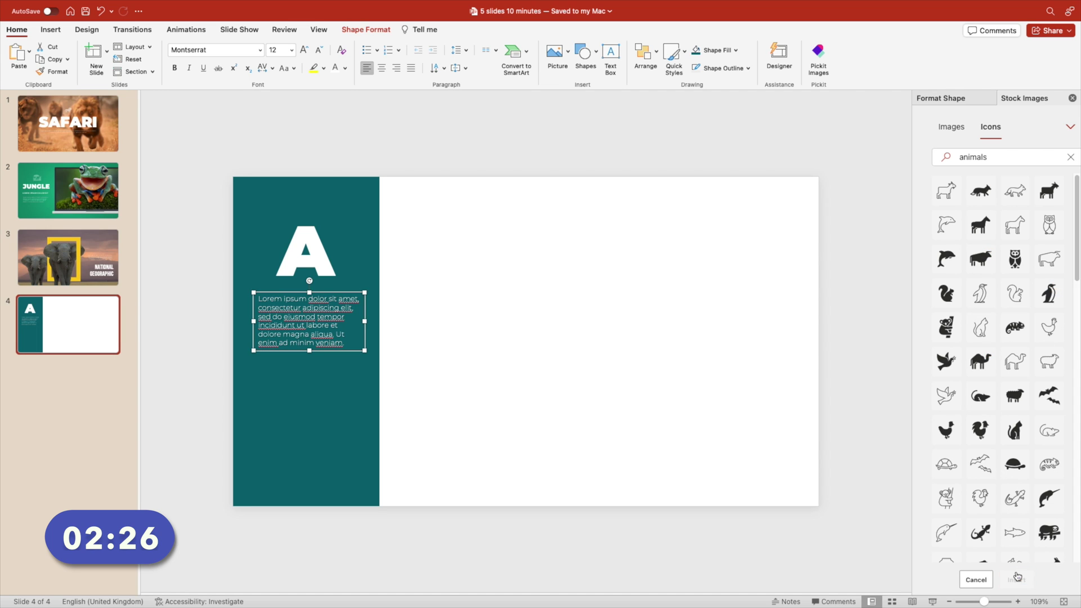
Fill the four animal icons with white and place the camel below the paragraph in the teal column
{"action": "left_click", "coordinate": [346, 53]}
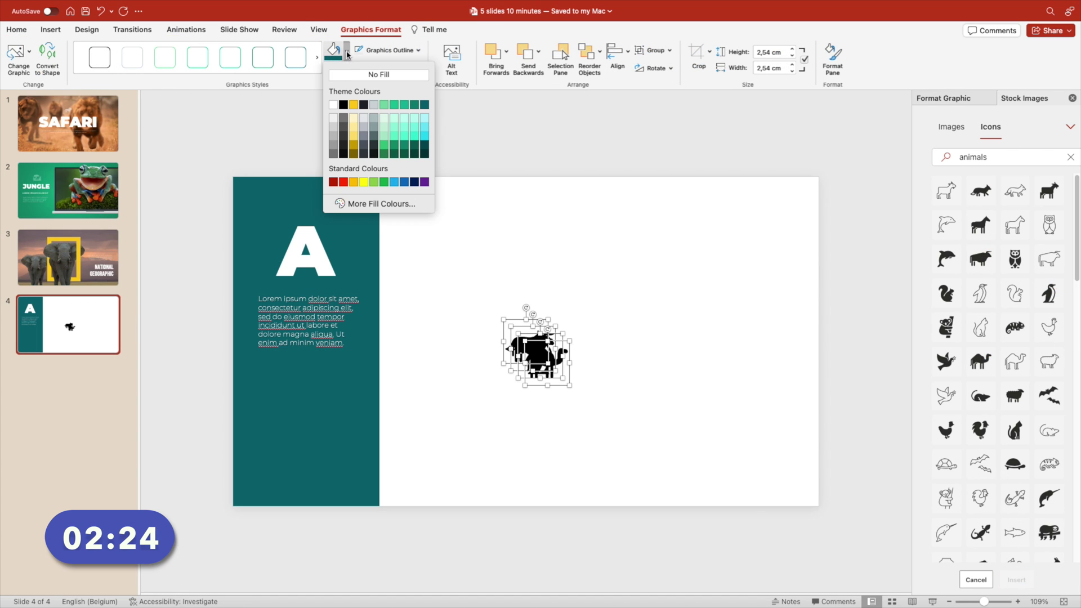
{"action": "left_click", "coordinate": [333, 105]}
{"action": "left_click_drag", "start_coordinate": [542, 356], "coordinate": [309, 427]}
Duplicate the teal column with its letter and paragraph three times, side by side, to fill the slide's width
{"action": "left_click_drag", "start_coordinate": [220, 165], "coordinate": [406, 387]}
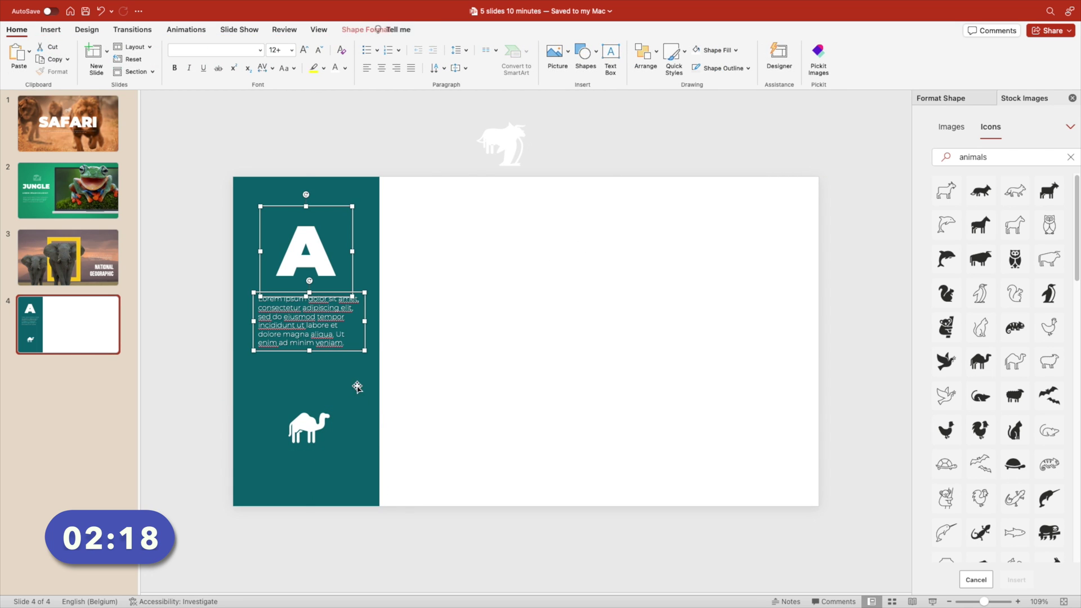
{"action": "left_click", "coordinate": [292, 366], "text": "shift"}
{"action": "left_click_drag", "start_coordinate": [292, 366], "coordinate": [724, 353]}
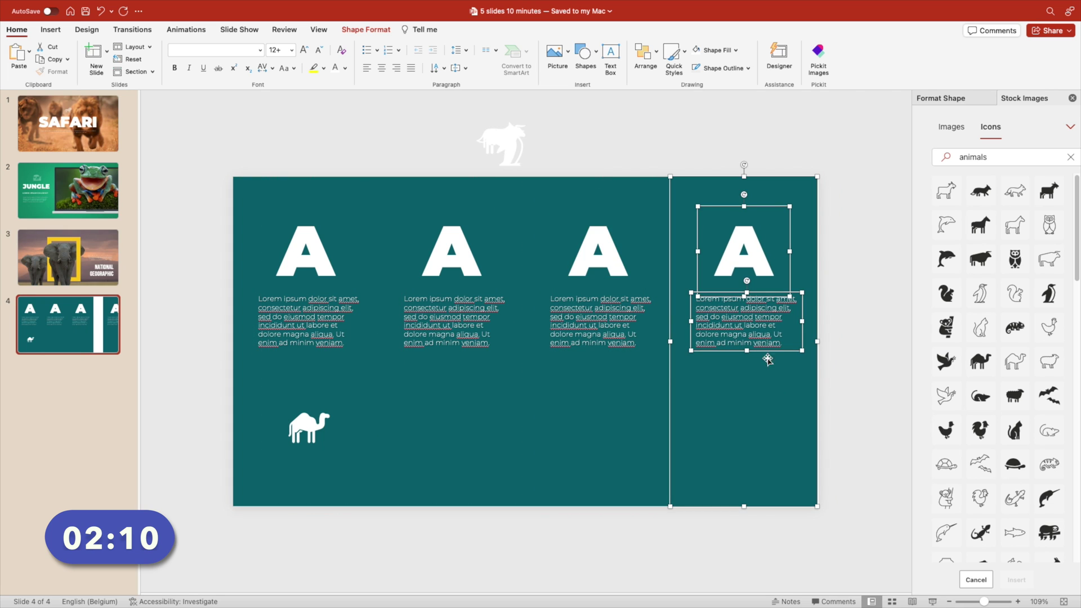
Change the letters in the second, third and fourth columns to B, C and D
{"action": "left_click", "coordinate": [845, 362]}
{"action": "double_click", "coordinate": [461, 265]}
{"action": "type", "text": "B"}
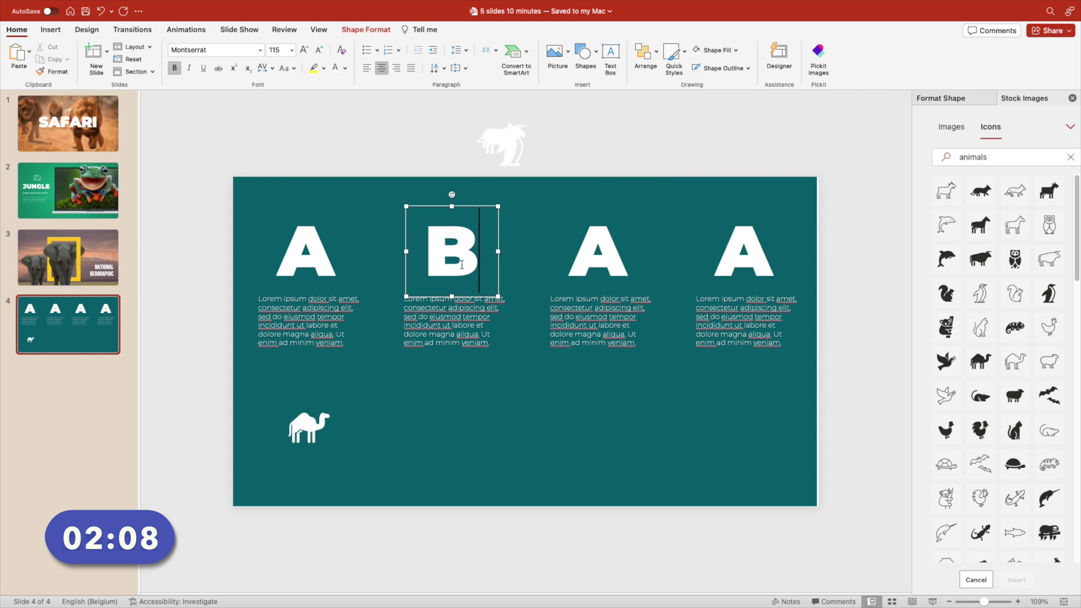
{"action": "double_click", "coordinate": [573, 255]}
{"action": "type", "text": "C"}
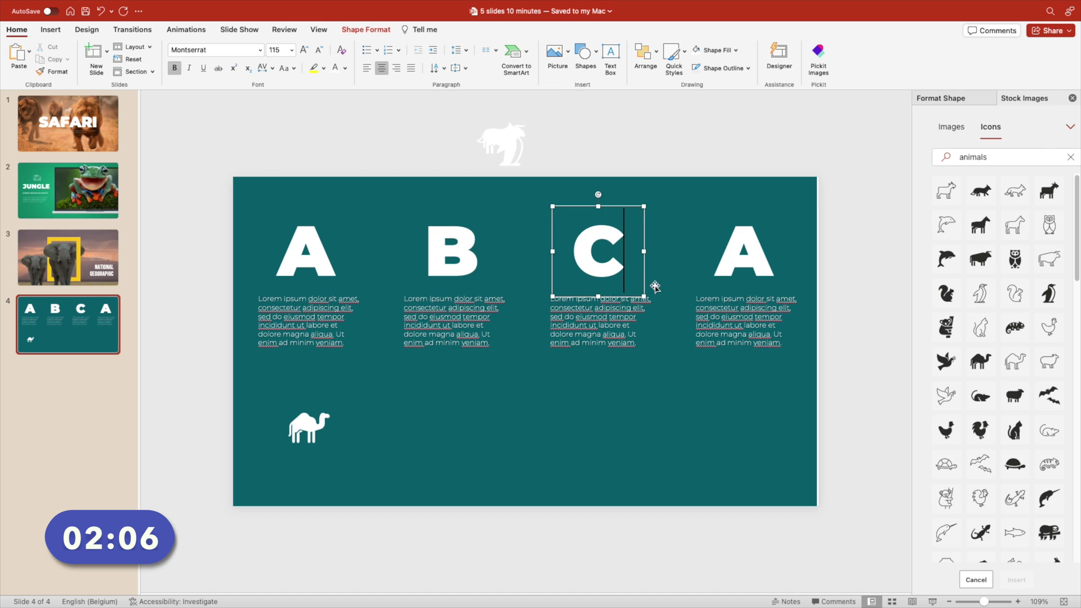
{"action": "double_click", "coordinate": [749, 252]}
{"action": "type", "text": "D"}
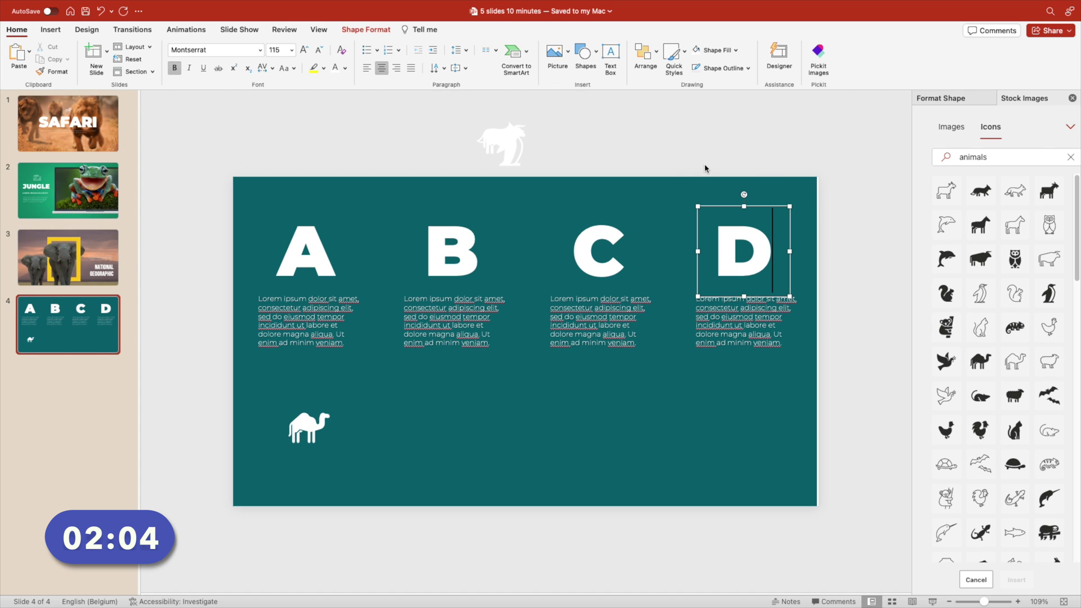
Place the penguin under column B, the bull under column C and the fox under column D, roughly level with the camel
{"action": "left_click", "coordinate": [705, 167]}
{"action": "left_click_drag", "start_coordinate": [511, 141], "coordinate": [440, 423]}
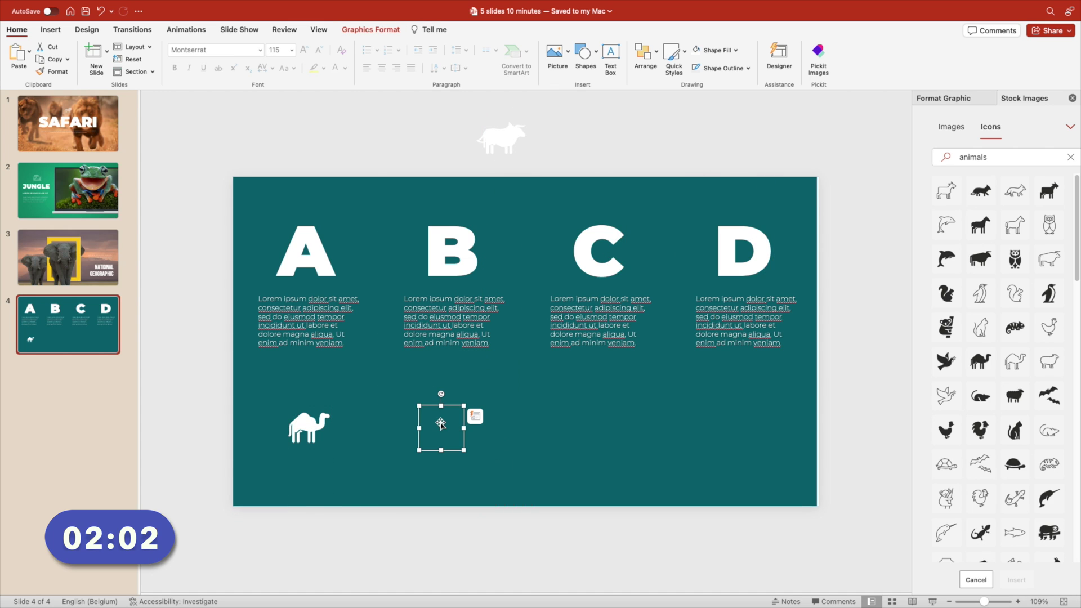
{"action": "left_click_drag", "start_coordinate": [500, 152], "coordinate": [596, 429]}
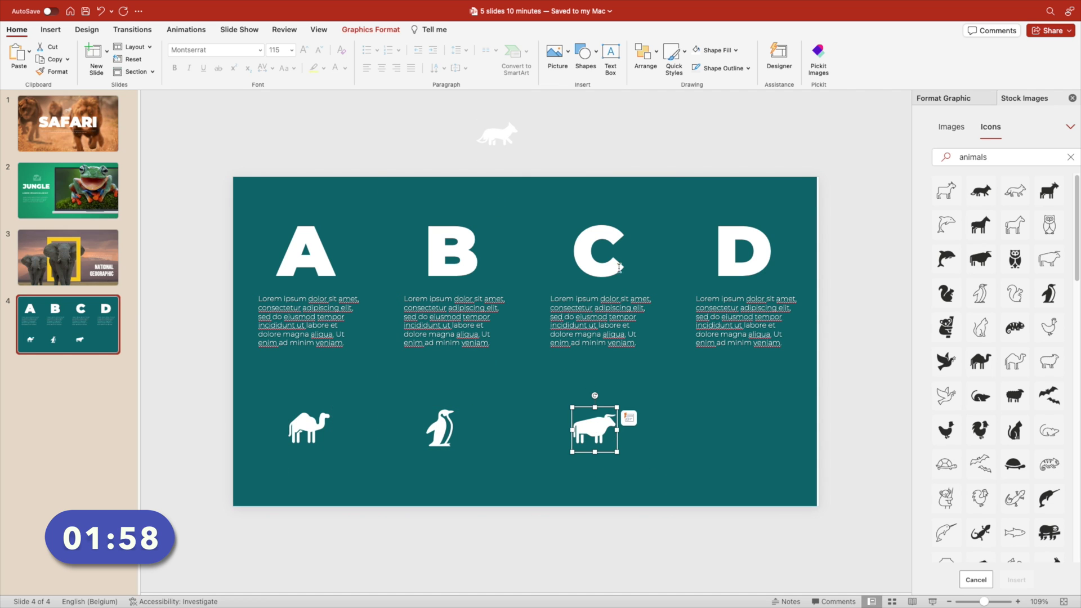
{"action": "left_click_drag", "start_coordinate": [512, 130], "coordinate": [743, 436]}
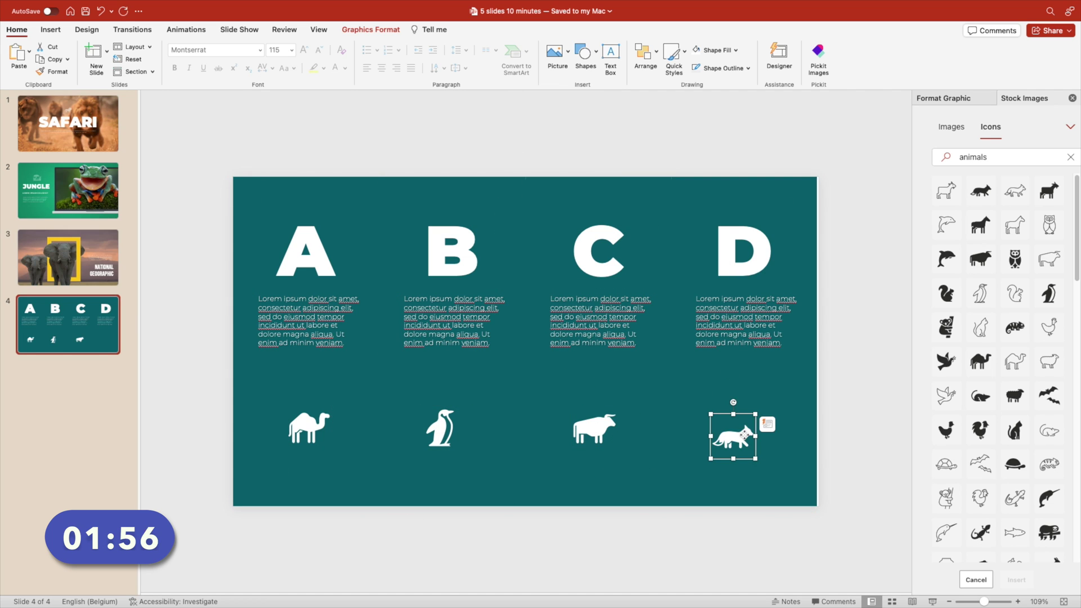
Recolour column B green, column C lighter turquoise green and column D bright green
{"action": "left_click", "coordinate": [418, 182]}
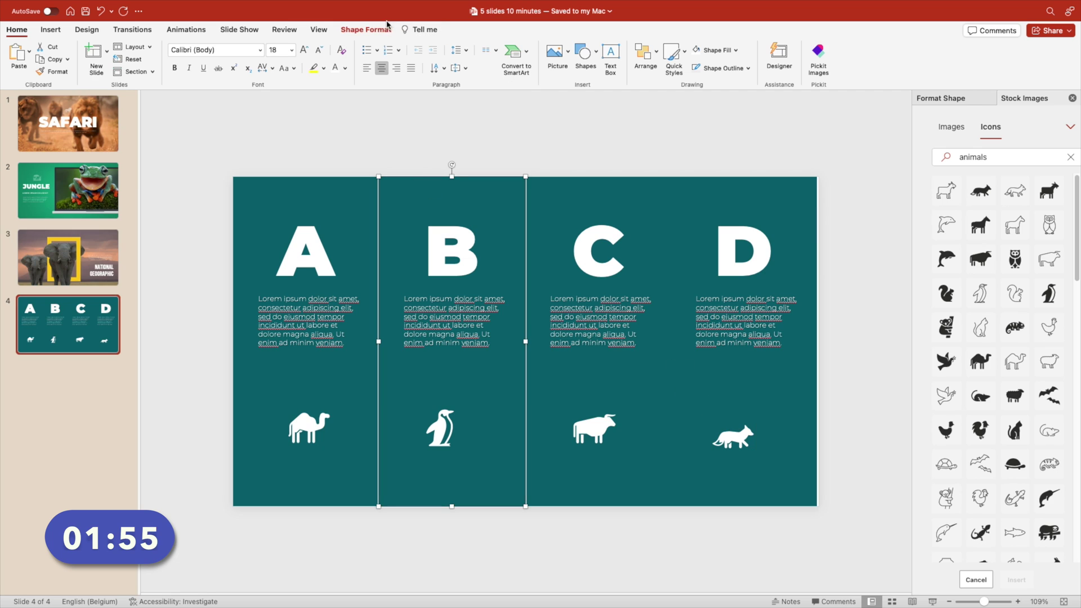
{"action": "left_click", "coordinate": [736, 51]}
{"action": "left_click", "coordinate": [776, 98]}
{"action": "left_click", "coordinate": [557, 200]}
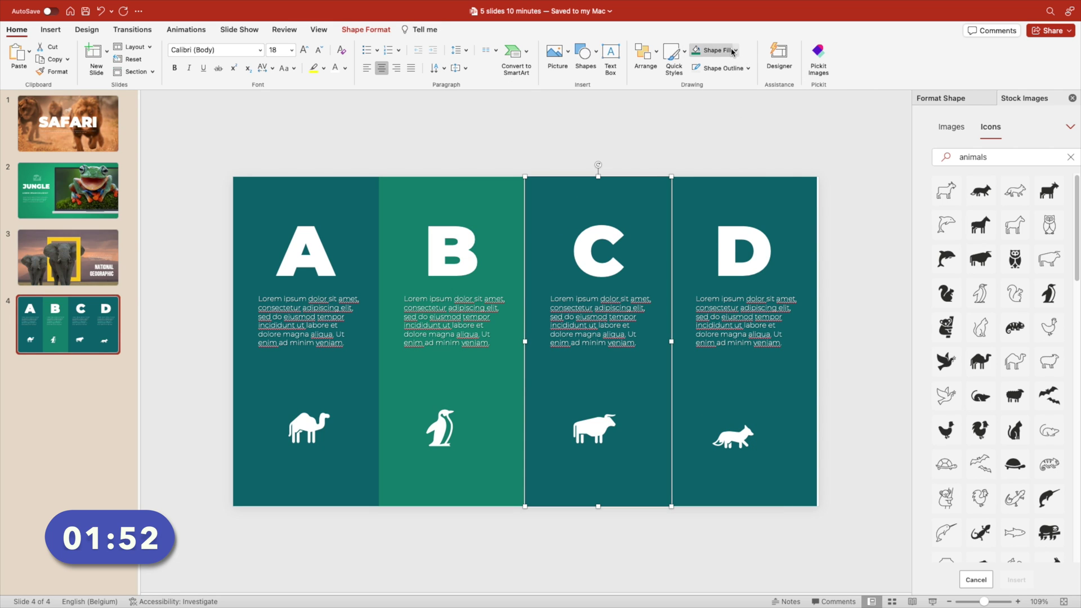
{"action": "left_click", "coordinate": [735, 50]}
{"action": "left_click", "coordinate": [770, 95]}
{"action": "left_click", "coordinate": [748, 186]}
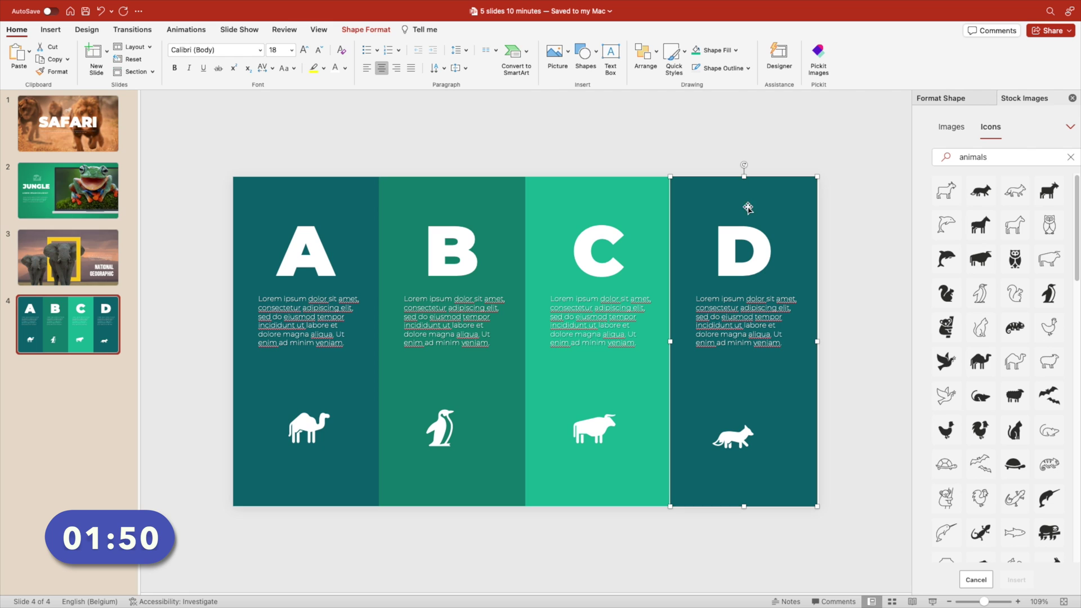
{"action": "left_click", "coordinate": [735, 50]}
{"action": "left_click", "coordinate": [760, 100]}
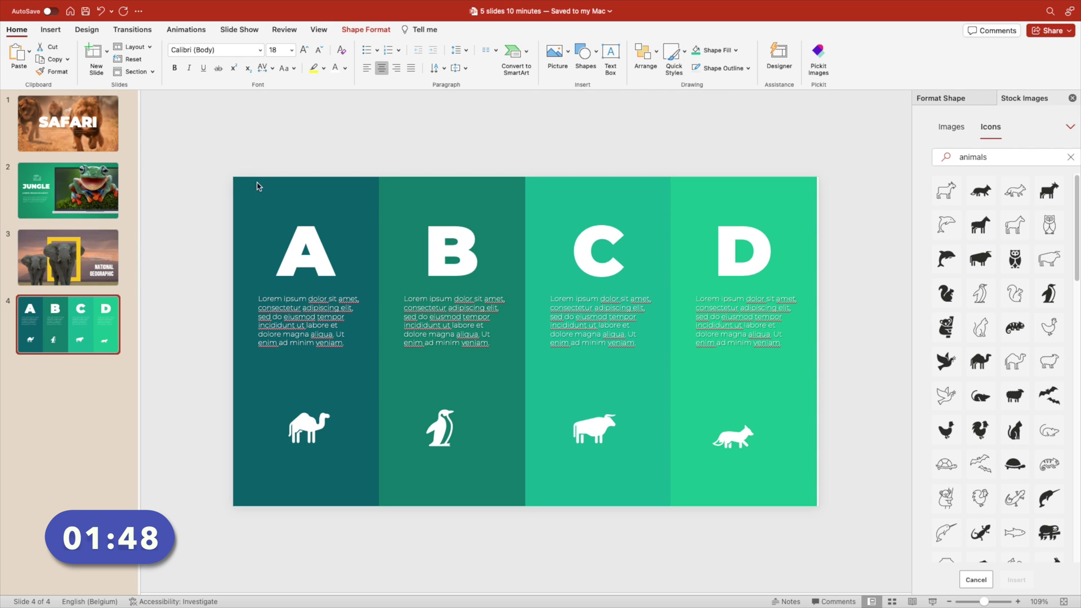
Group each column's rectangle, letter, paragraph and icon into its own group
{"action": "left_click_drag", "start_coordinate": [186, 145], "coordinate": [422, 509]}
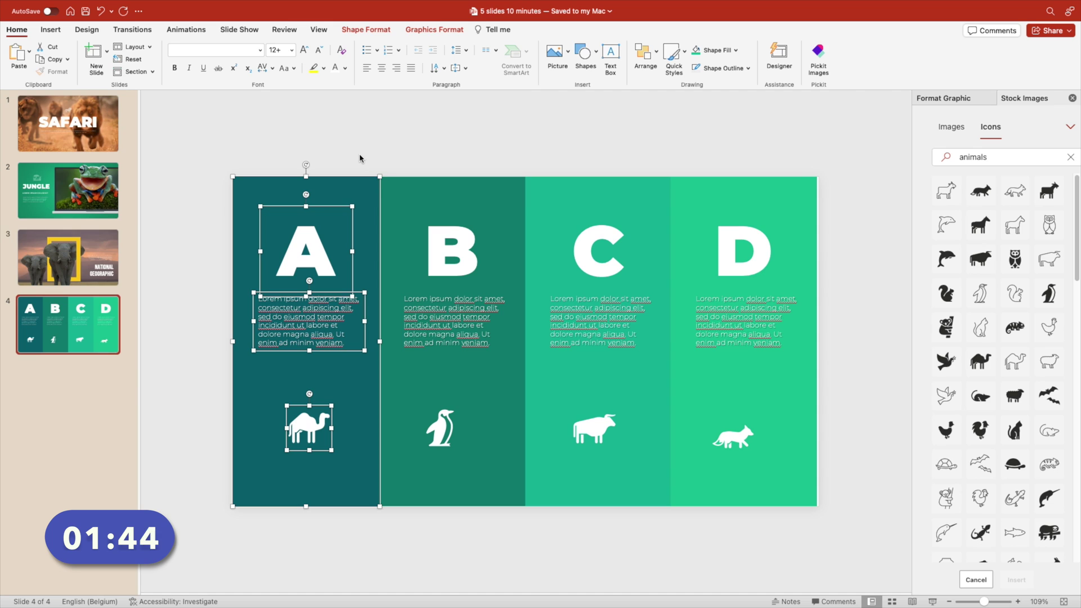
{"action": "left_click_drag", "start_coordinate": [373, 148], "coordinate": [546, 555]}
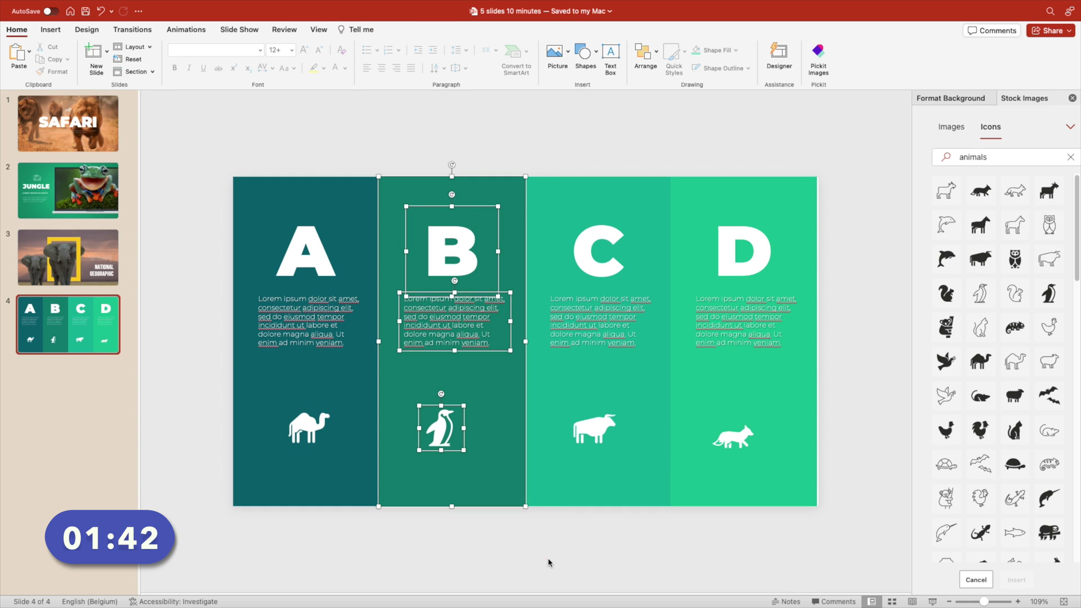
{"action": "left_click_drag", "start_coordinate": [198, 148], "coordinate": [416, 542]}
{"action": "key", "text": "alt+super+g"}
{"action": "left_click_drag", "start_coordinate": [492, 160], "coordinate": [704, 538]}
{"action": "key", "text": "alt+super+g"}
{"action": "left_click_drag", "start_coordinate": [641, 156], "coordinate": [835, 543]}
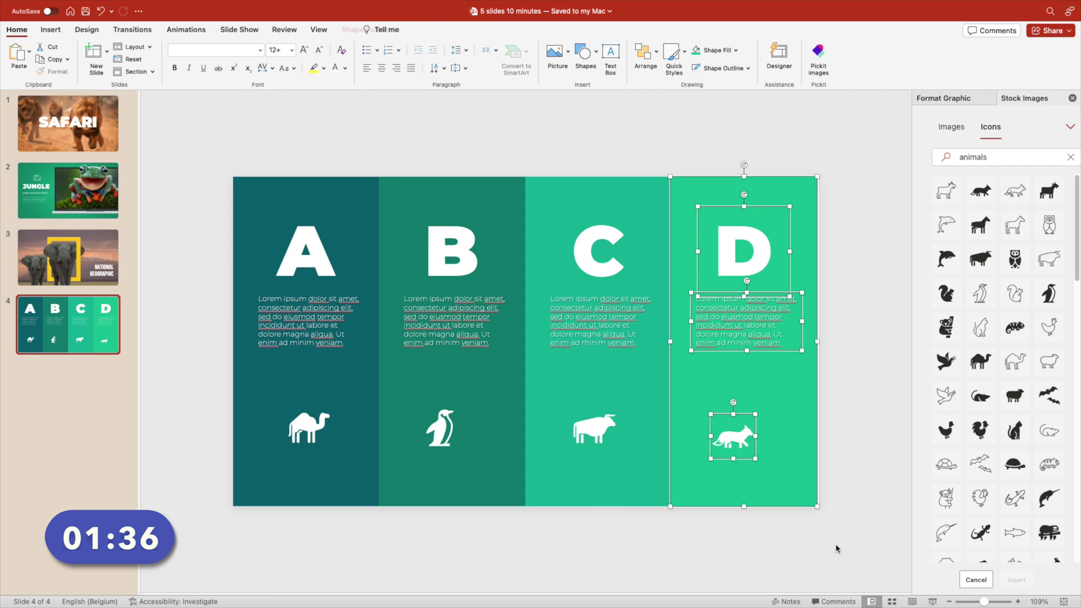
{"action": "key", "text": "super+g"}
Widen column D's rectangle slightly so it reaches the slide's right edge
{"action": "key", "text": "Escape"}
{"action": "left_click", "coordinate": [803, 429]}
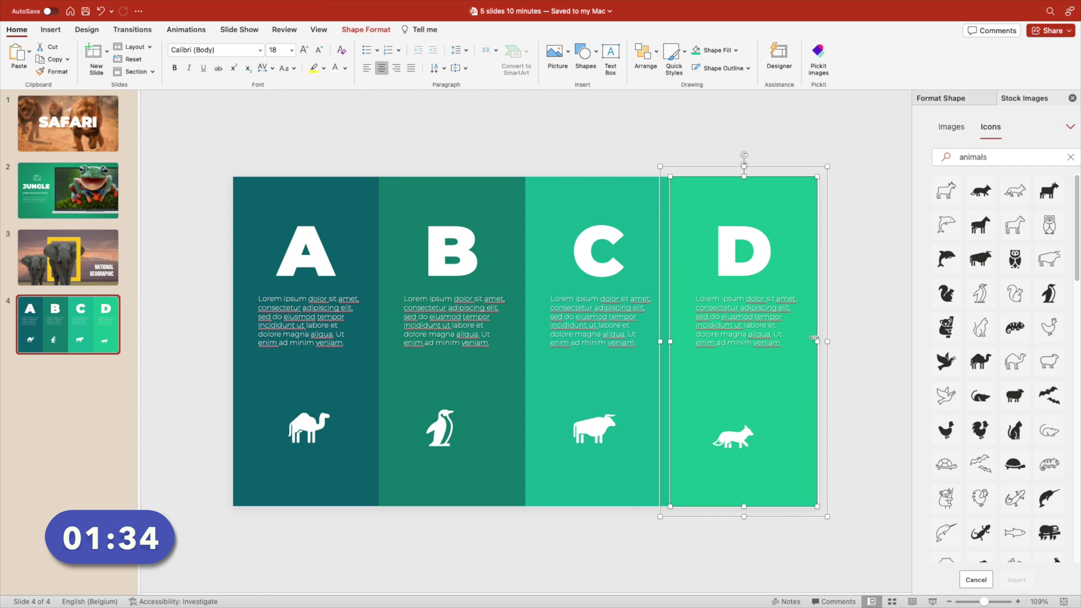
{"action": "left_click_drag", "start_coordinate": [817, 341], "coordinate": [818, 340]}
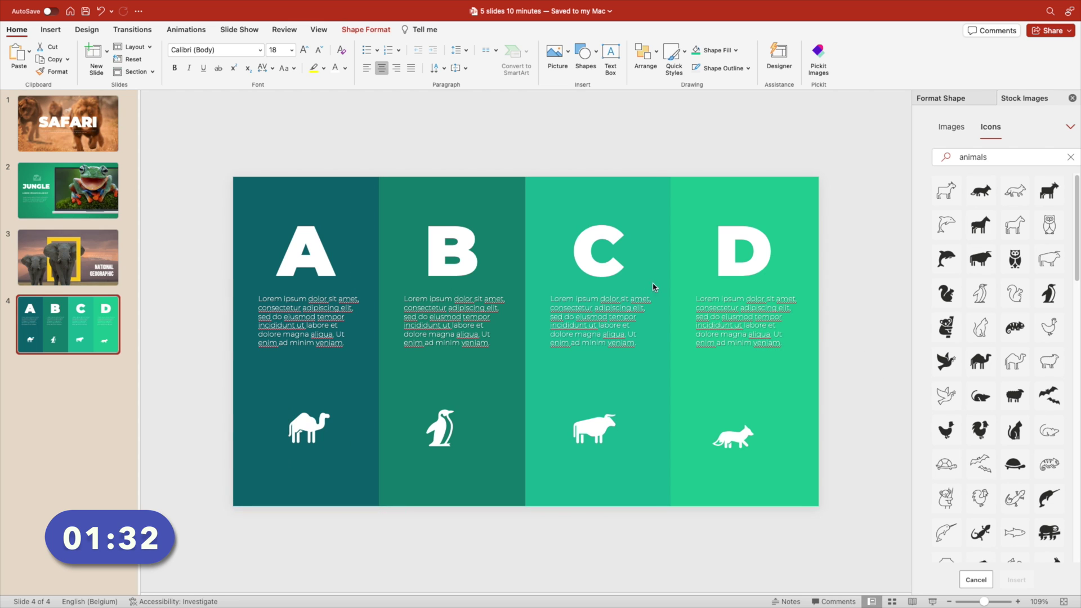
Select all four column groups and apply the Fly In entrance effect to them
{"action": "left_click", "coordinate": [386, 340]}
{"action": "left_click", "coordinate": [474, 188]}
{"action": "left_click", "coordinate": [608, 197]}
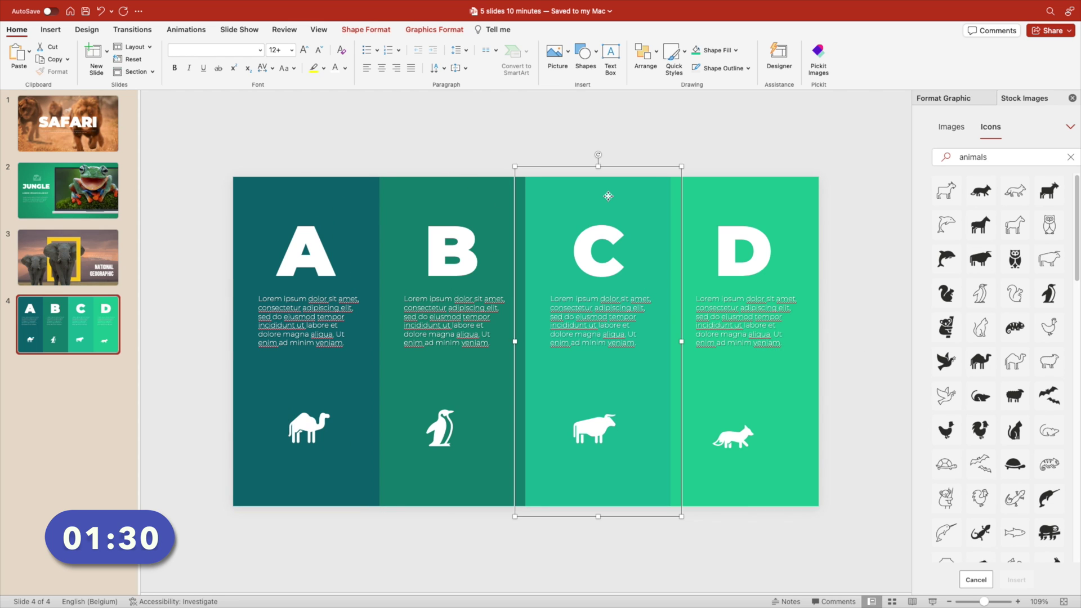
{"action": "left_click", "coordinate": [742, 196]}
{"action": "left_click", "coordinate": [445, 149]}
{"action": "key", "text": "ctrl+a"}
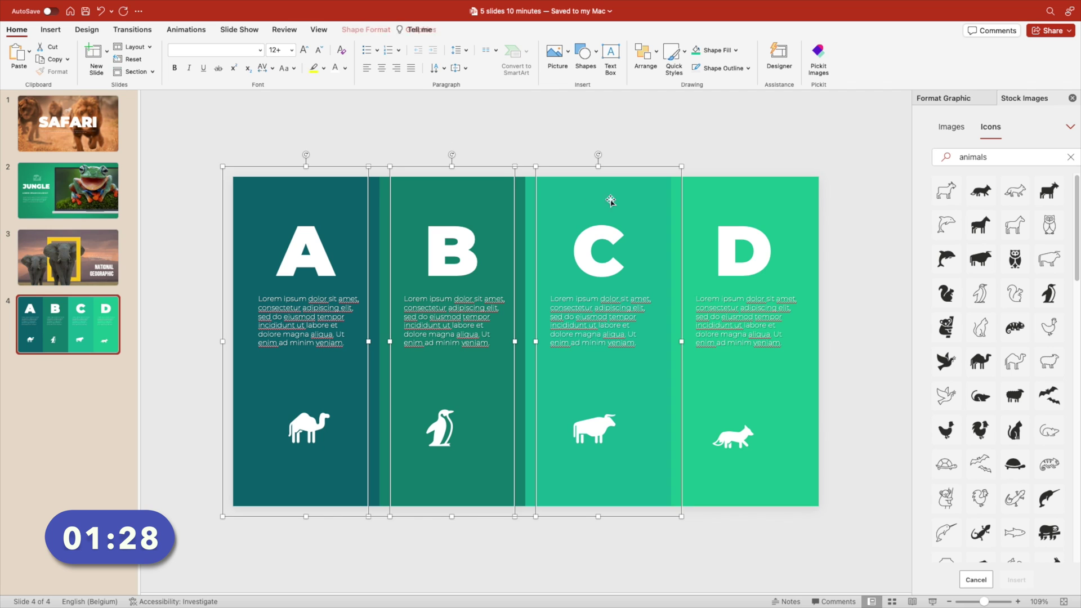
{"action": "left_click", "coordinate": [191, 32]}
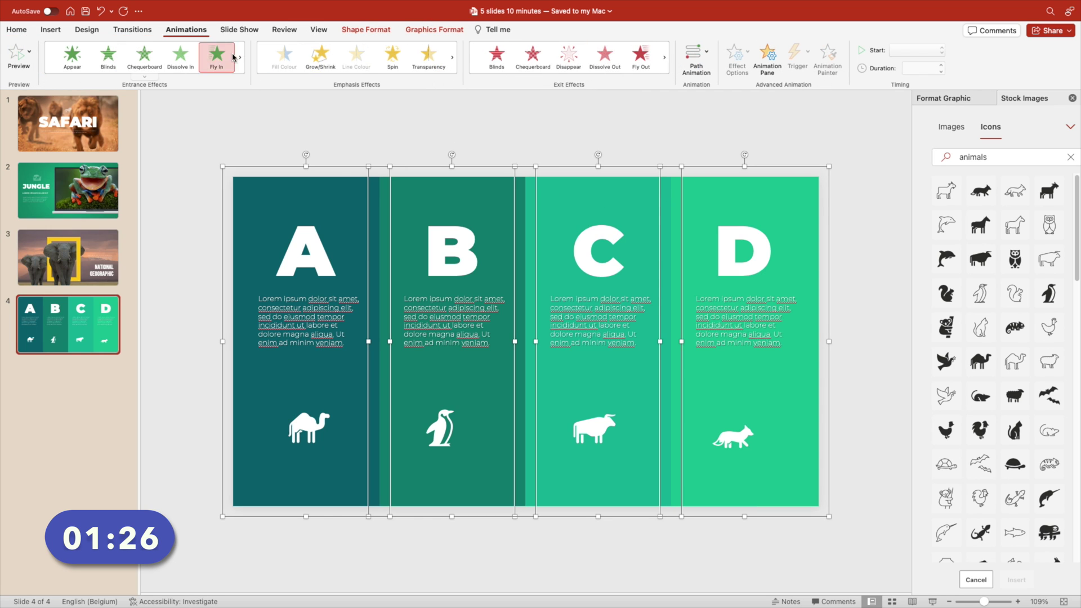
{"action": "left_click", "coordinate": [217, 56]}
Set the Fly In effect's direction to From Left and its duration to 0.75 seconds
{"action": "left_click", "coordinate": [742, 60]}
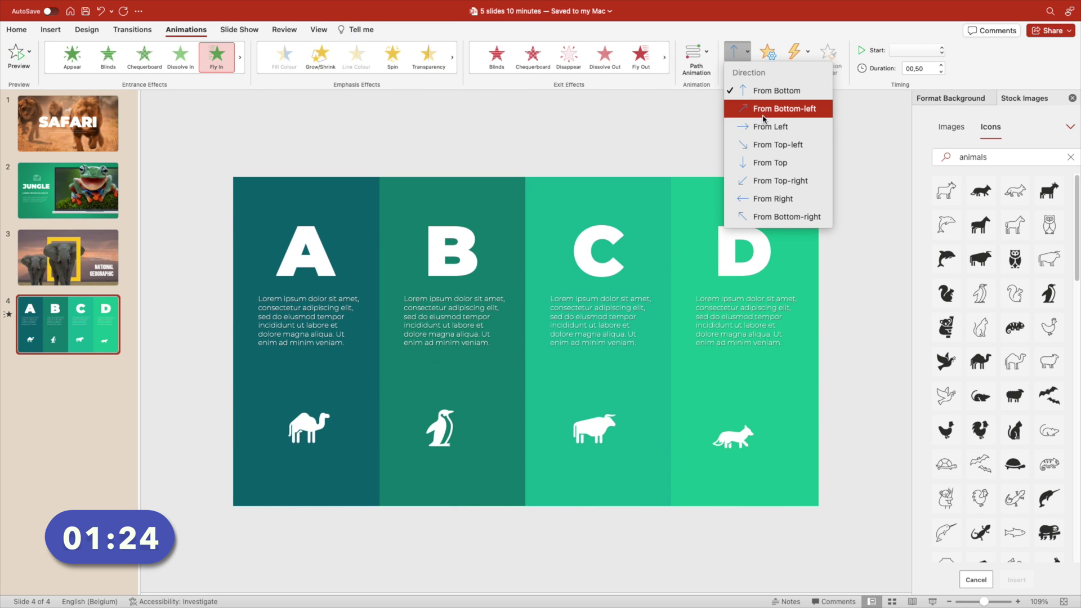
{"action": "left_click", "coordinate": [760, 126]}
{"action": "left_click", "coordinate": [940, 65]}
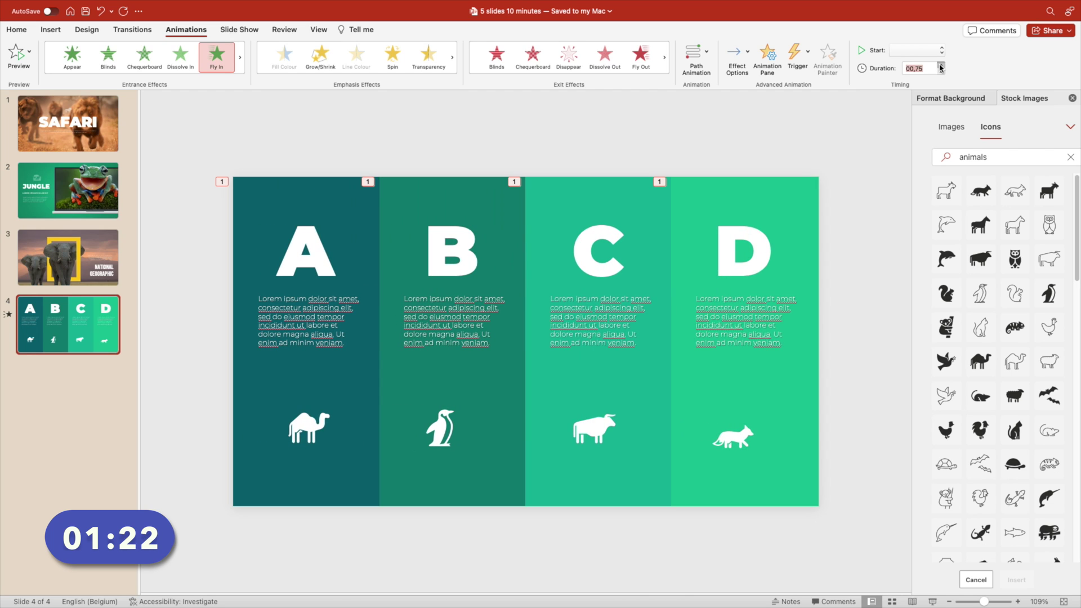
Add one blank fifth slide without placeholders and give it a dark green radial gradient background
{"action": "right_click", "coordinate": [58, 371]}
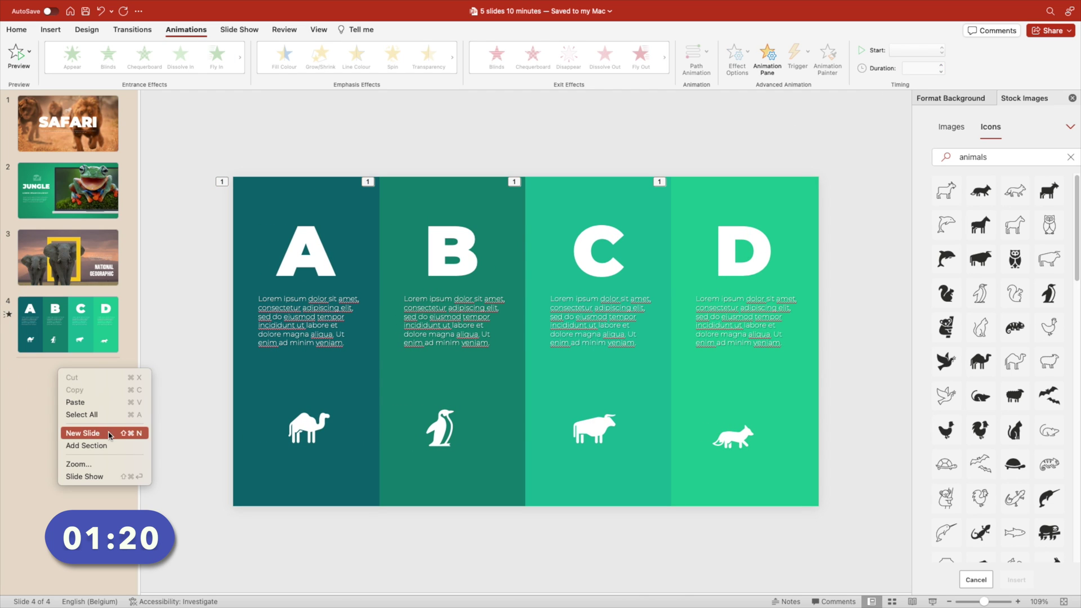
{"action": "left_click", "coordinate": [90, 429]}
{"action": "left_click_drag", "start_coordinate": [236, 164], "coordinate": [781, 533]}
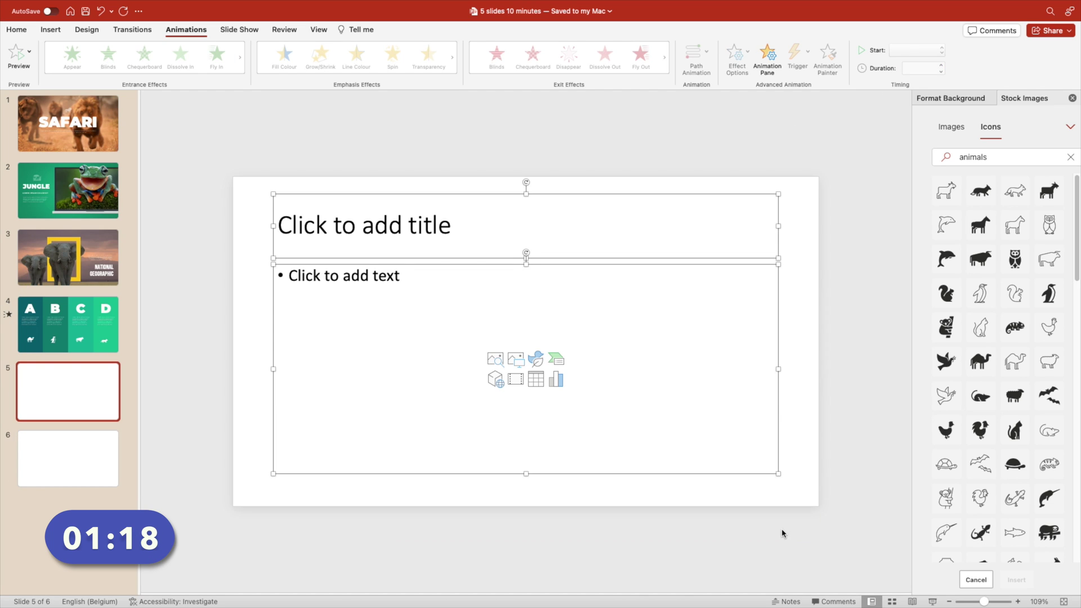
{"action": "key", "text": "Delete"}
{"action": "left_click", "coordinate": [70, 444]}
{"action": "key", "text": "Delete"}
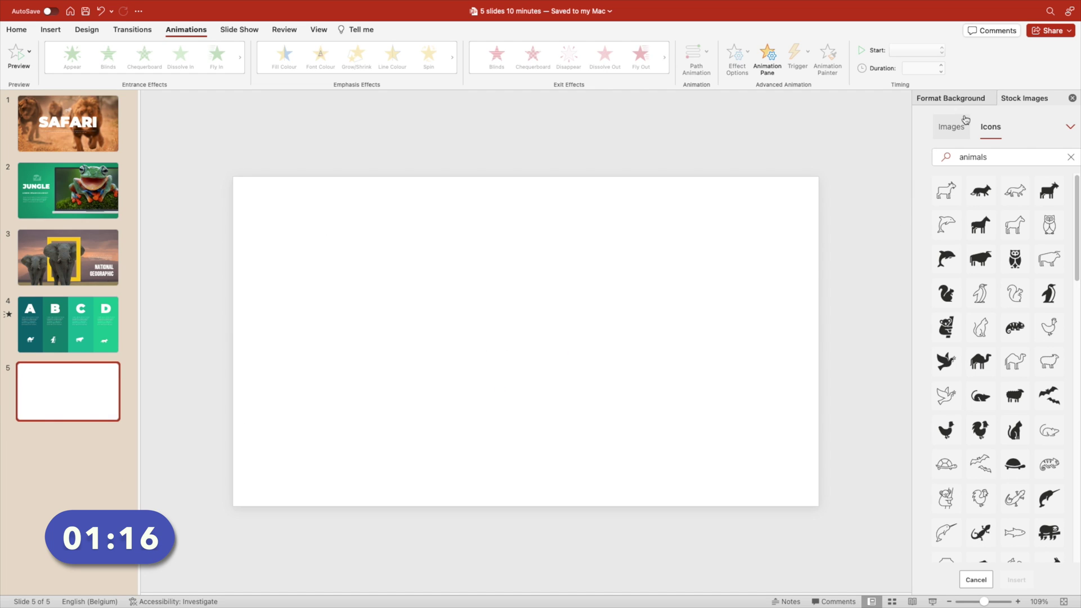
{"action": "left_click", "coordinate": [959, 106]}
{"action": "left_click", "coordinate": [955, 173]}
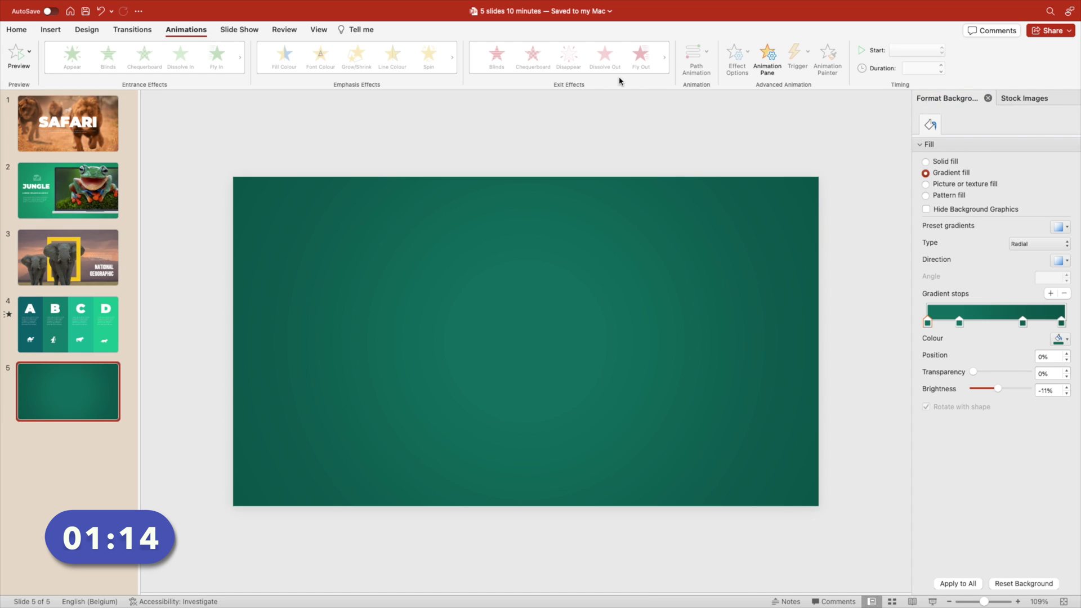
Search the stock images for dog and insert the picture of the dog wearing red reindeer antlers on a green background
{"action": "left_click", "coordinate": [1037, 103]}
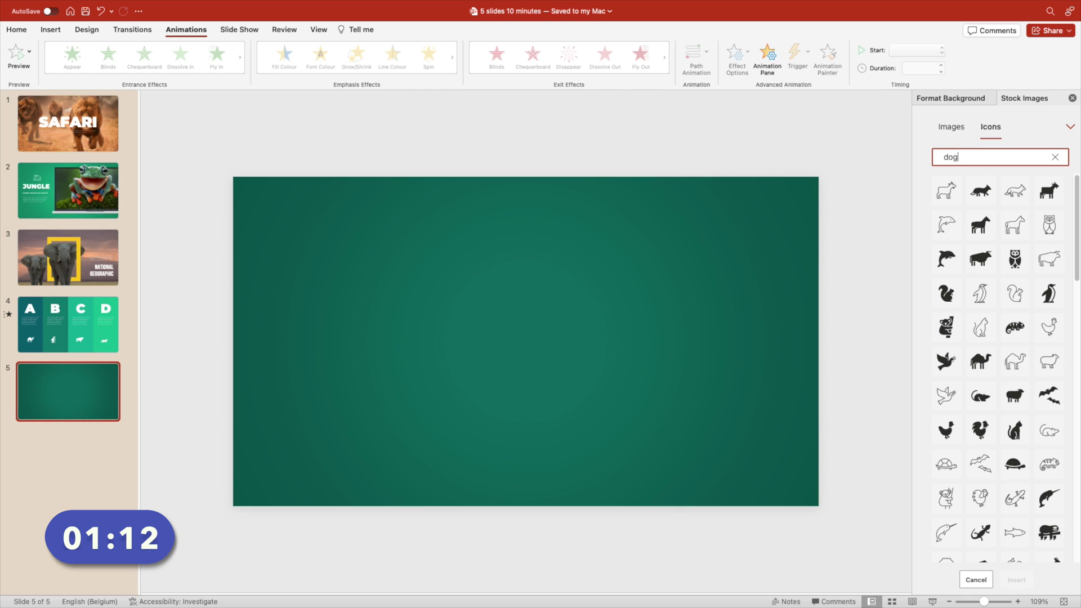
{"action": "left_click", "coordinate": [950, 127]}
{"action": "scroll", "coordinate": [995, 419], "scroll_direction": "down", "scroll_amount": 2}
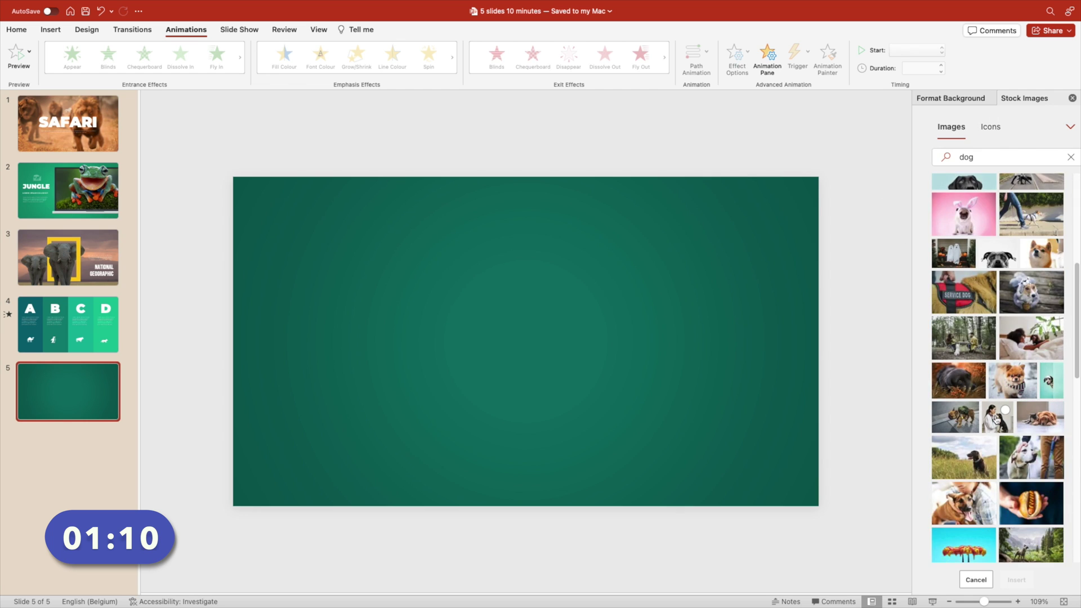
{"action": "scroll", "coordinate": [995, 419], "scroll_direction": "down", "scroll_amount": 6}
{"action": "left_click", "coordinate": [989, 509]}
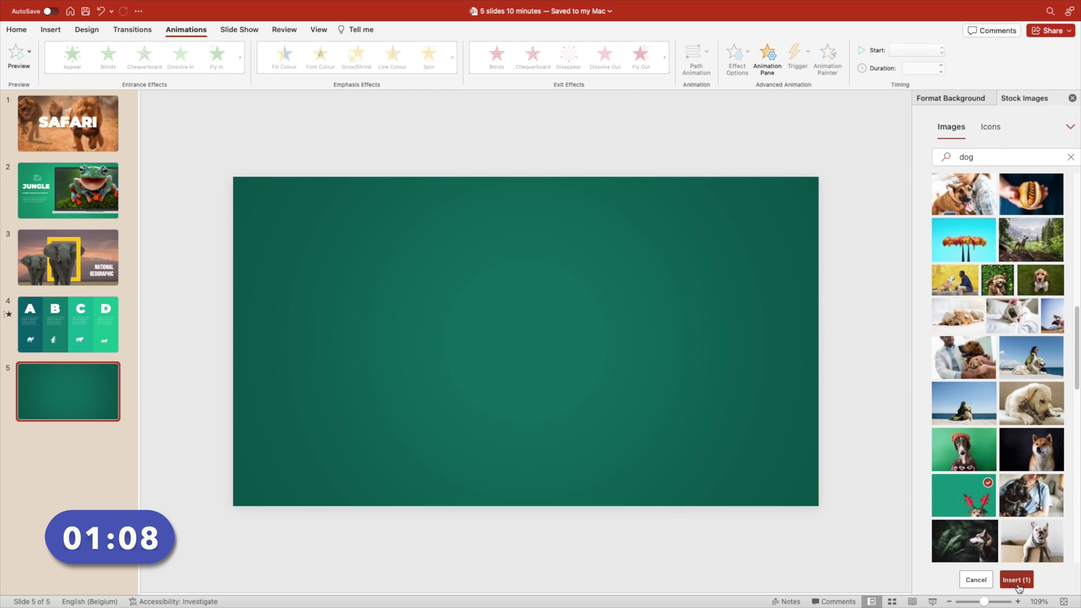
{"action": "left_click", "coordinate": [1016, 581]}
Copy the SAFARI title from slide 1 onto slide 5 and change its text to HAPPY
{"action": "scroll", "coordinate": [489, 242], "scroll_direction": "up", "scroll_amount": 4}
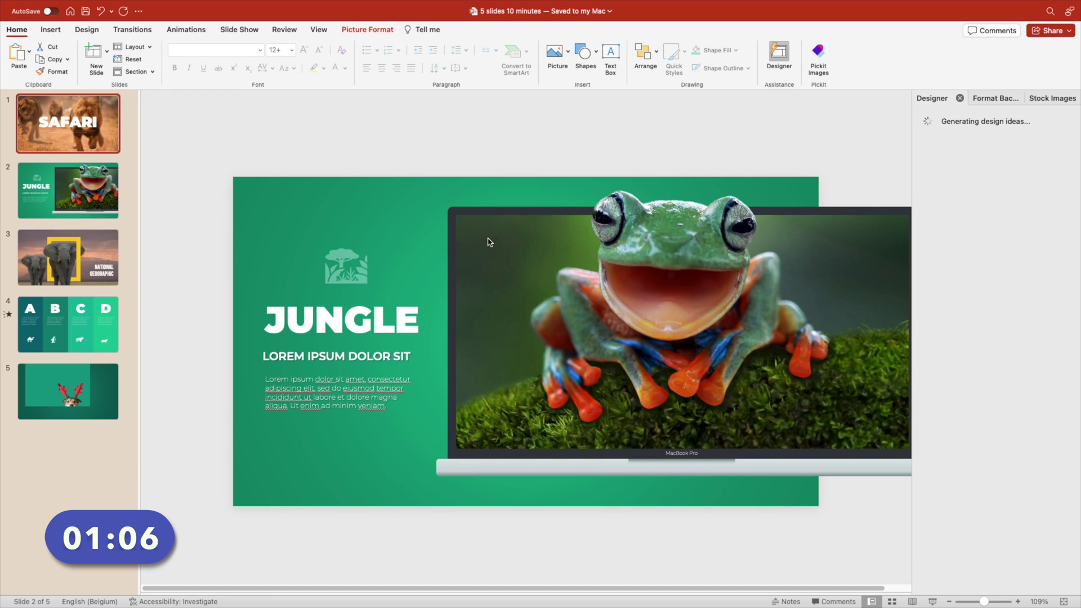
{"action": "scroll", "coordinate": [588, 272], "scroll_direction": "up", "scroll_amount": 3}
{"action": "left_click", "coordinate": [456, 280]}
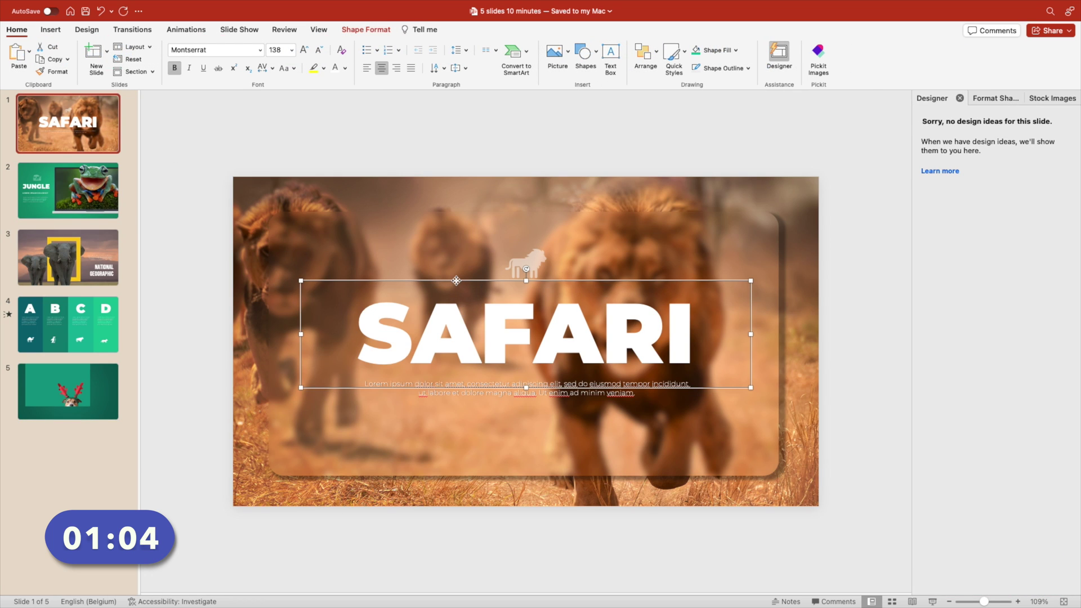
{"action": "left_click", "coordinate": [62, 397]}
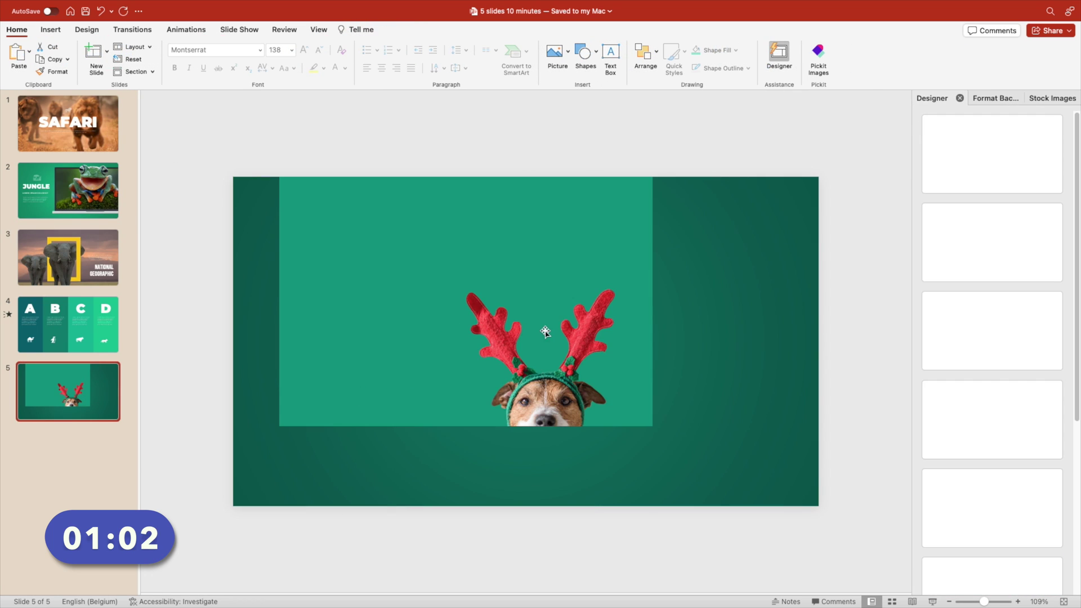
{"action": "key", "text": "ctrl+v"}
{"action": "double_click", "coordinate": [523, 313]}
{"action": "type", "text": "HAPPY"}
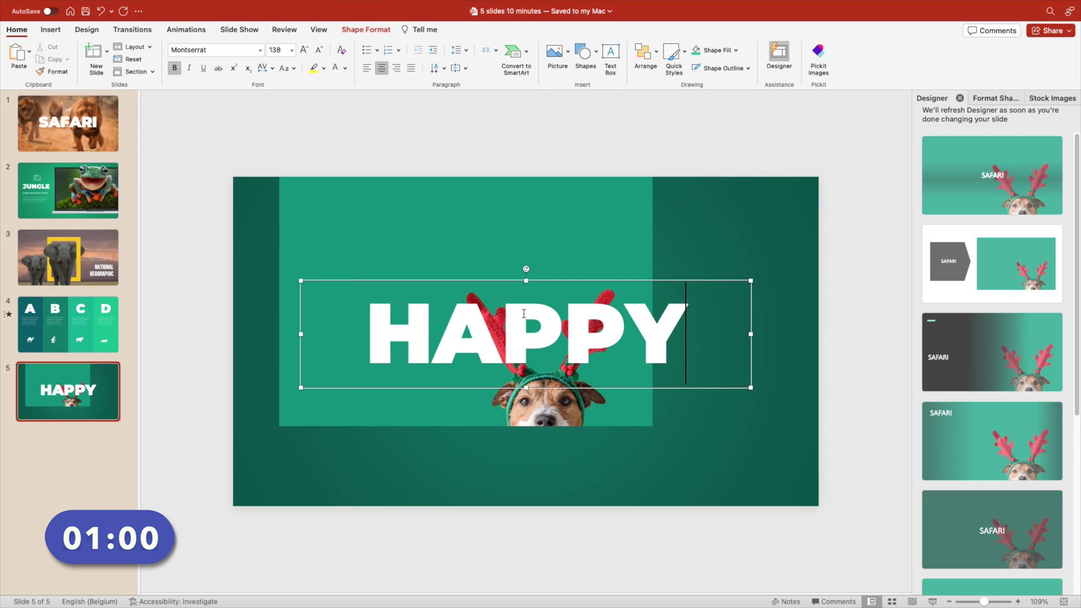
Move the HAPPY title up, duplicate it directly below with the text HOLLIDAYS, and widen that text box to fit one line
{"action": "left_click_drag", "start_coordinate": [604, 280], "coordinate": [603, 241]}
{"action": "left_click_drag", "start_coordinate": [603, 241], "coordinate": [601, 333], "text": "alt"}
{"action": "double_click", "coordinate": [556, 398]}
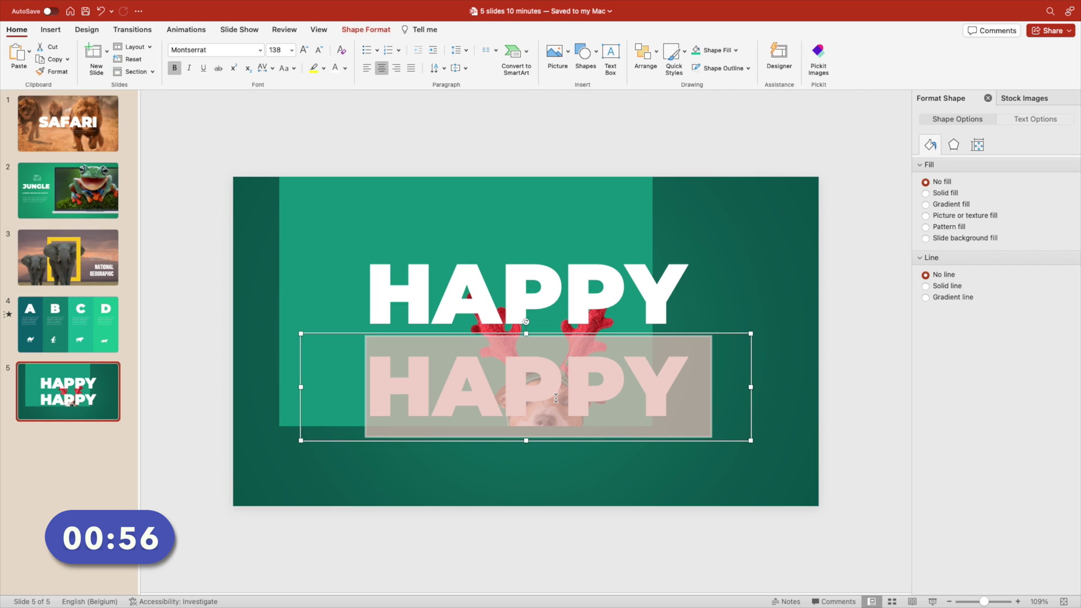
{"action": "type", "text": "HOLLIDAYS"}
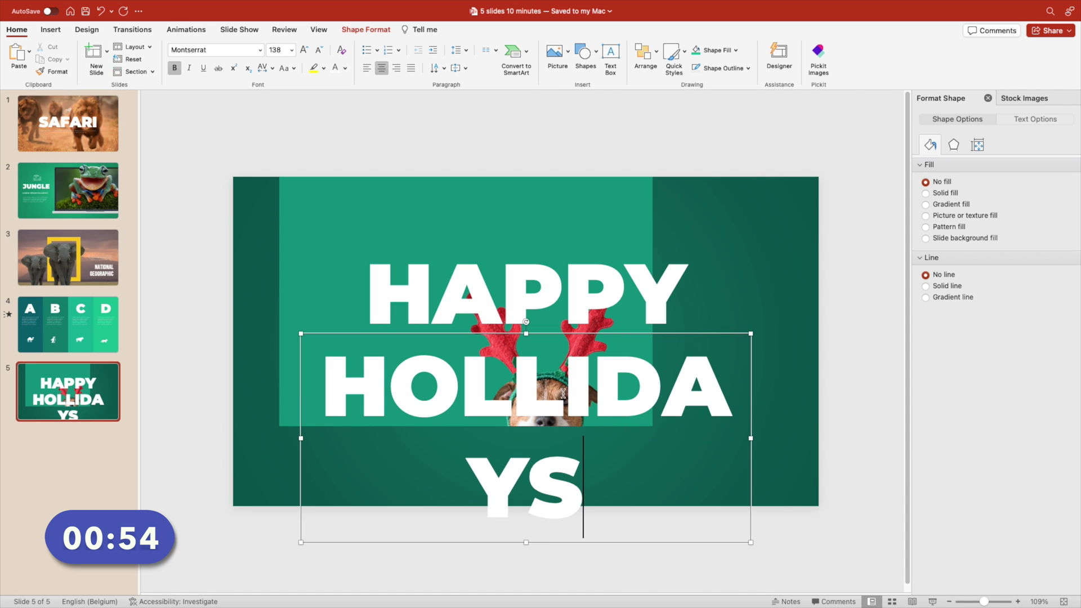
{"action": "double_click", "coordinate": [684, 396]}
{"action": "left_click_drag", "start_coordinate": [751, 439], "coordinate": [813, 441], "text": "alt"}
Bring the dog picture to the front and remove its green background
{"action": "left_click", "coordinate": [584, 242]}
{"action": "left_click", "coordinate": [587, 209]}
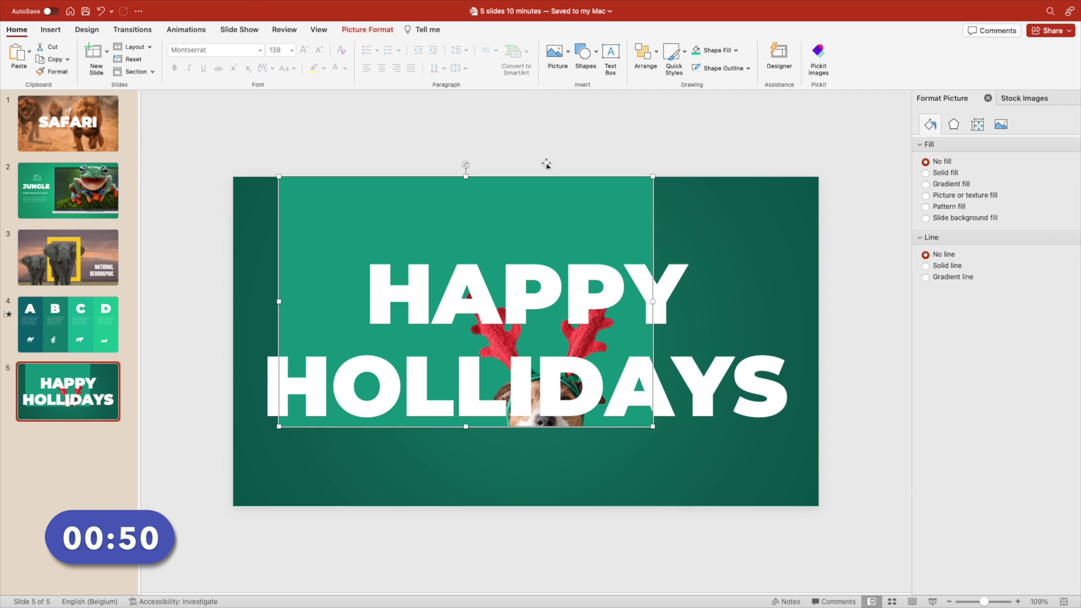
{"action": "key", "text": "super+shift+f"}
{"action": "left_click", "coordinate": [367, 30]}
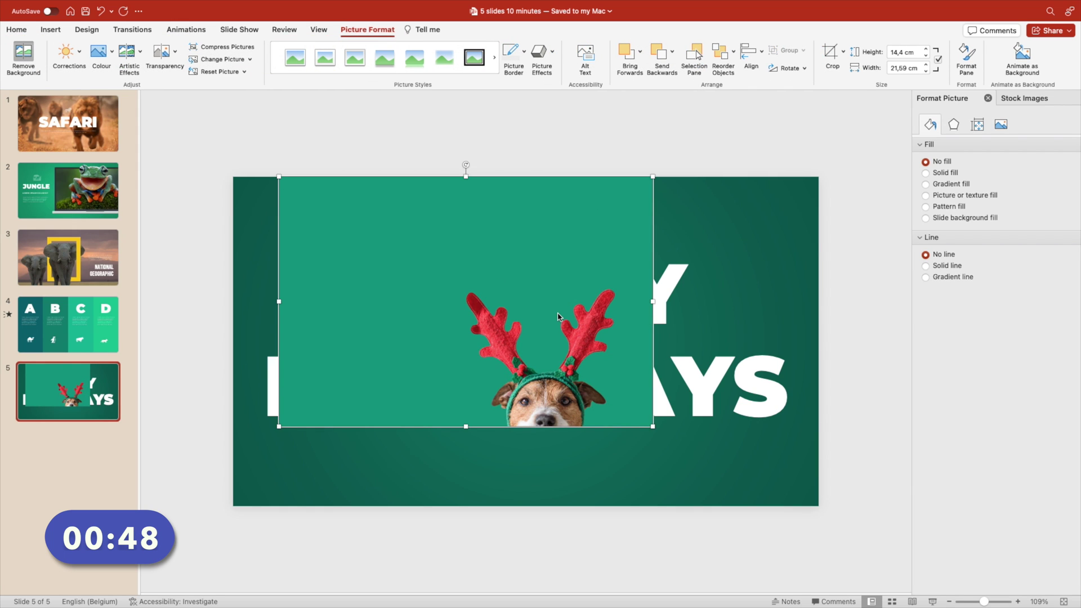
{"action": "left_click", "coordinate": [23, 58]}
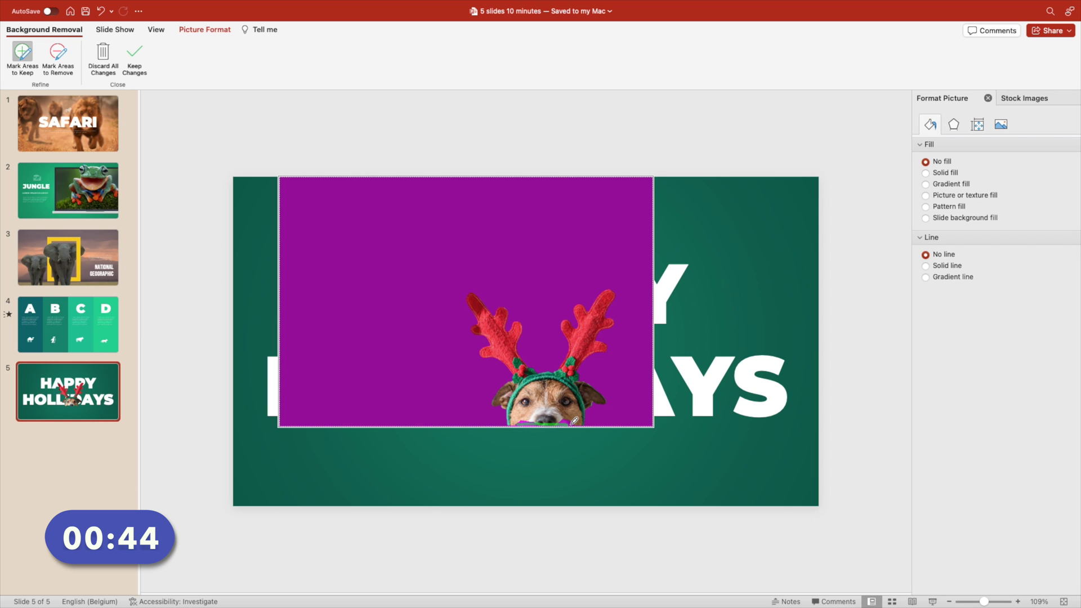
{"action": "left_click", "coordinate": [136, 55]}
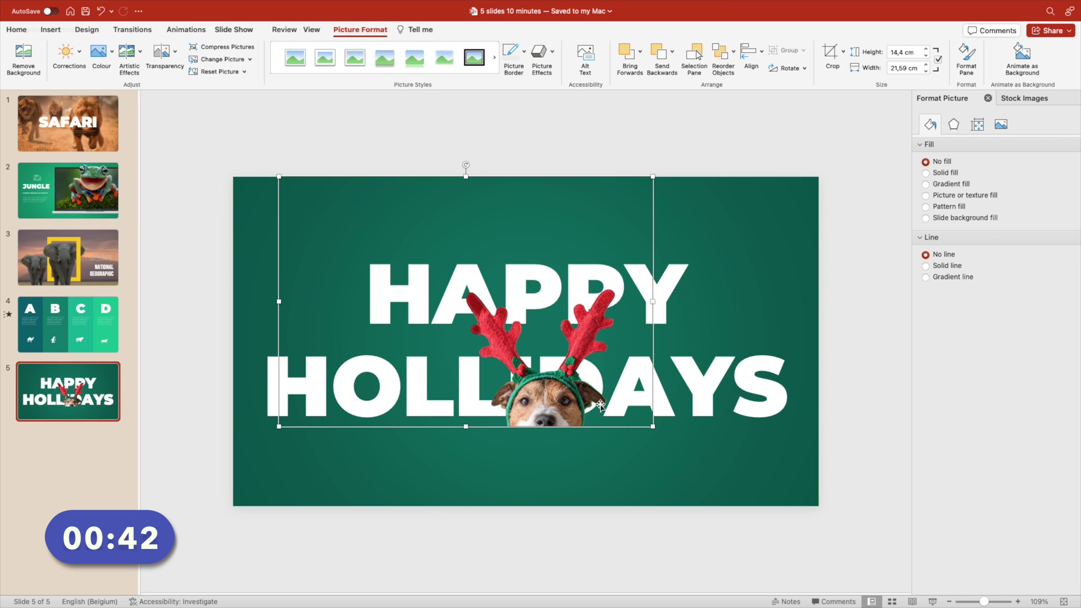
Enlarge the dog cutout to about 19.18 by 28.73 cm and centre the dog on the slide's lower edge
{"action": "left_click_drag", "start_coordinate": [552, 425], "coordinate": [514, 505]}
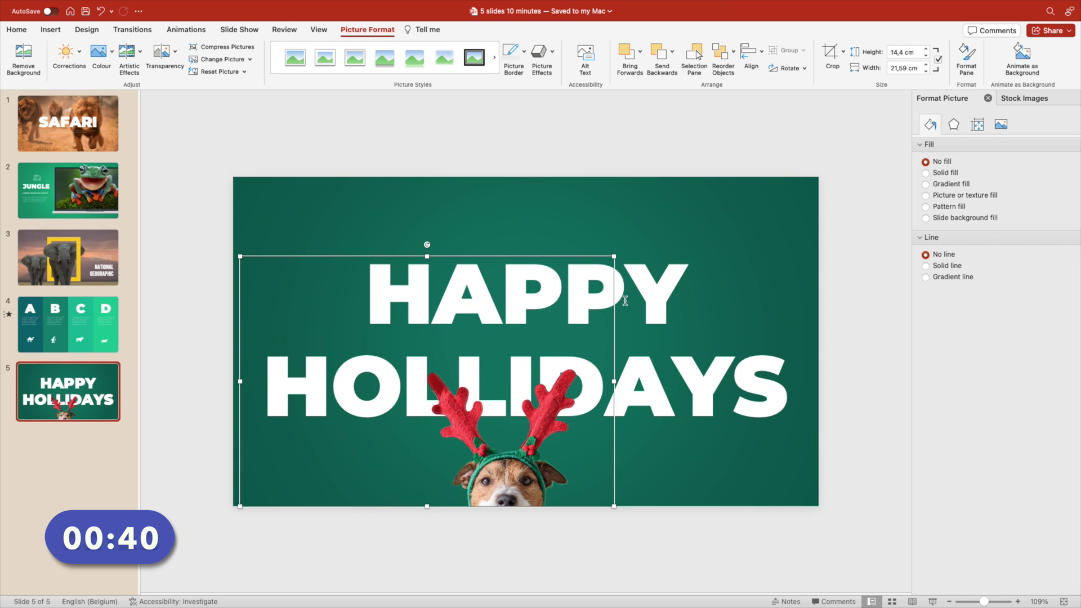
{"action": "left_click_drag", "start_coordinate": [612, 256], "coordinate": [738, 222]}
{"action": "mouse_move", "coordinate": [568, 451]}
{"action": "left_mouse_down"}
{"action": "mouse_move", "coordinate": [565, 466]}
{"action": "mouse_move", "coordinate": [554, 463]}
{"action": "left_mouse_up"}
Move the HAPPY and HOLLIDAYS text boxes slightly up together
{"action": "left_click", "coordinate": [732, 383]}
{"action": "left_click", "coordinate": [688, 261], "text": "shift"}
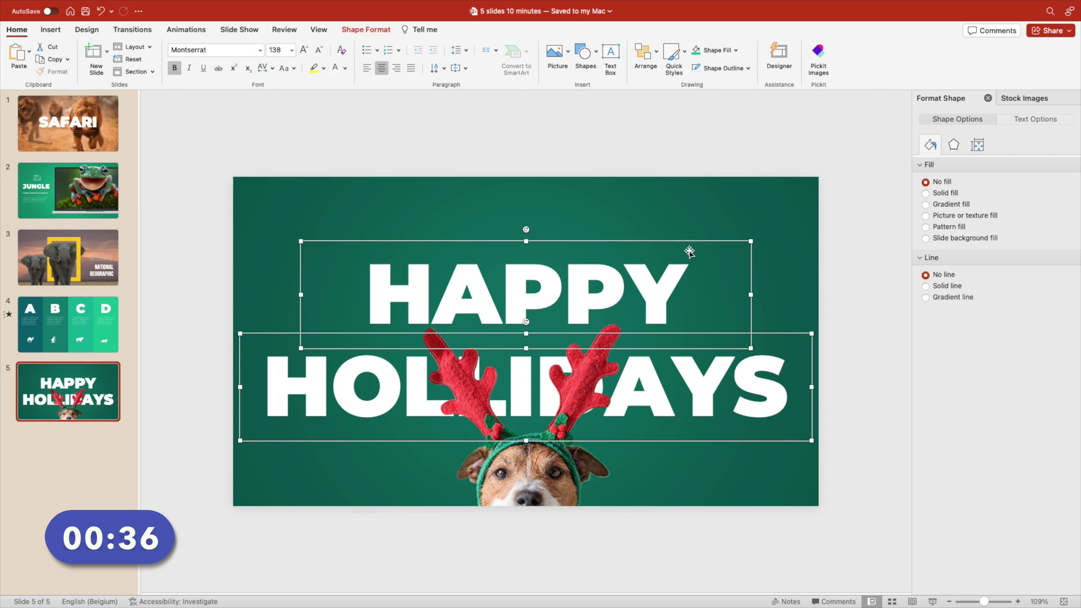
{"action": "left_click_drag", "start_coordinate": [689, 240], "coordinate": [689, 225]}
Apply the Fly In entrance effect to the dog picture
{"action": "left_click", "coordinate": [550, 477]}
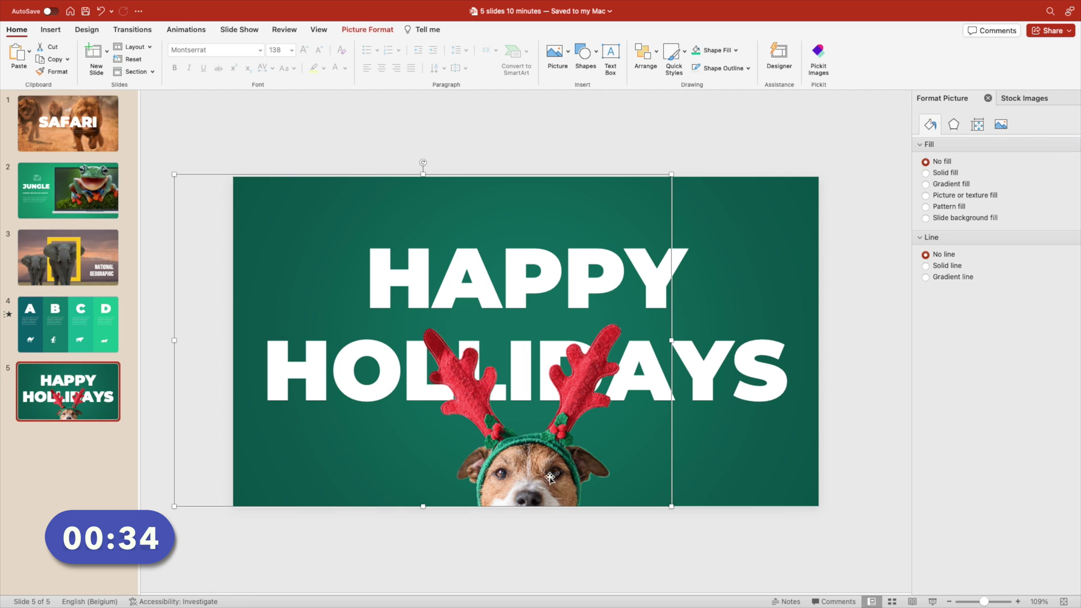
{"action": "left_click", "coordinate": [362, 29]}
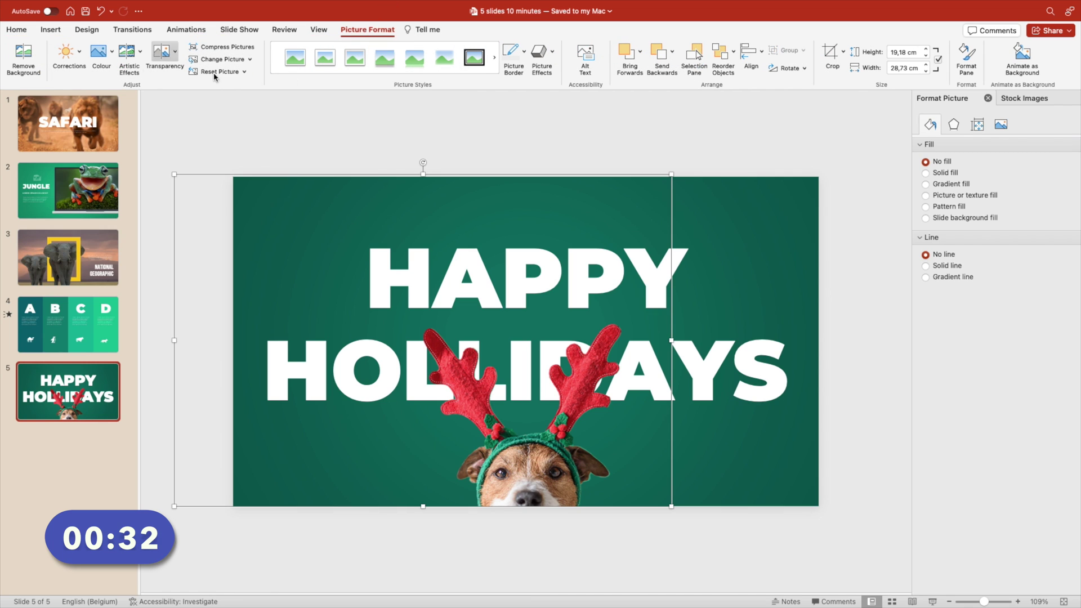
{"action": "left_click", "coordinate": [186, 29]}
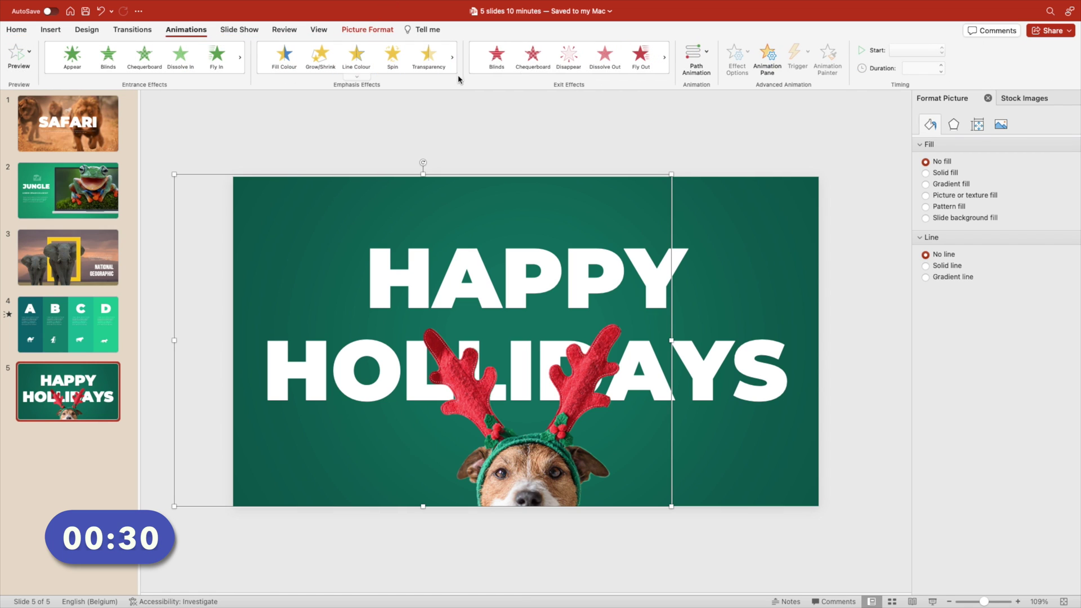
{"action": "left_click", "coordinate": [227, 57]}
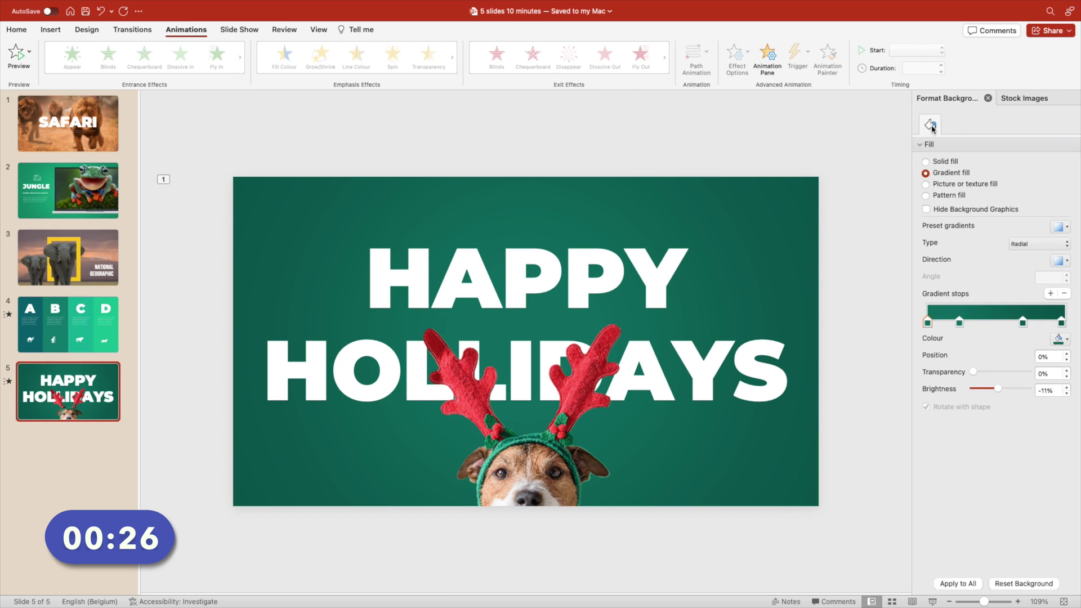
Search the stock icons for christmas and insert the solid holly and Christmas tree icons
{"action": "left_click", "coordinate": [1024, 98]}
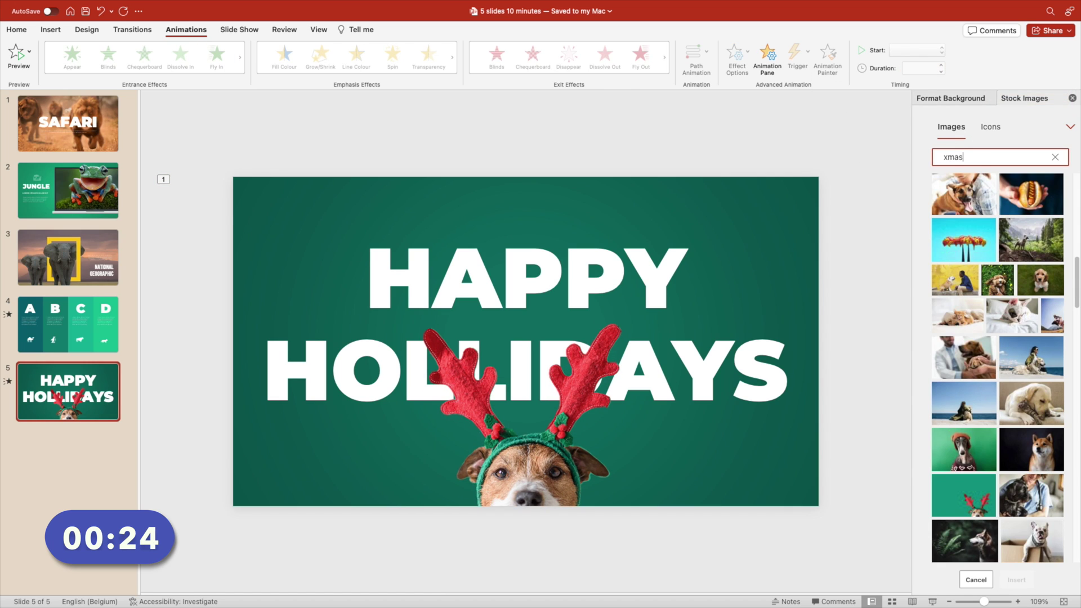
{"action": "key", "text": "Return"}
{"action": "left_click", "coordinate": [989, 127]}
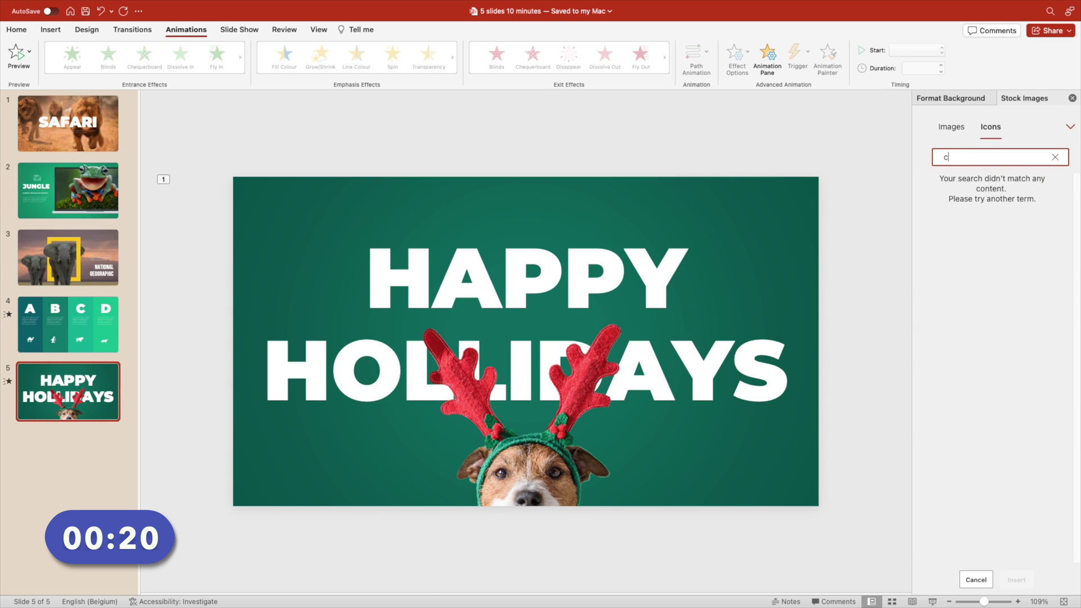
{"action": "type", "text": "christmas"}
{"action": "key", "text": "Return"}
{"action": "left_click", "coordinate": [1049, 190]}
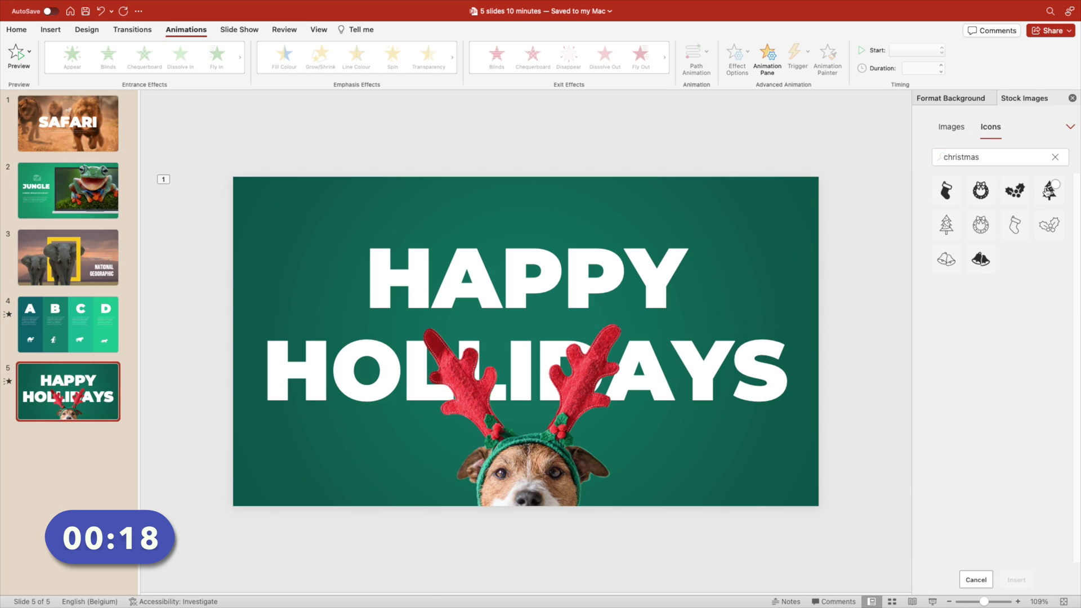
{"action": "left_click", "coordinate": [1020, 580]}
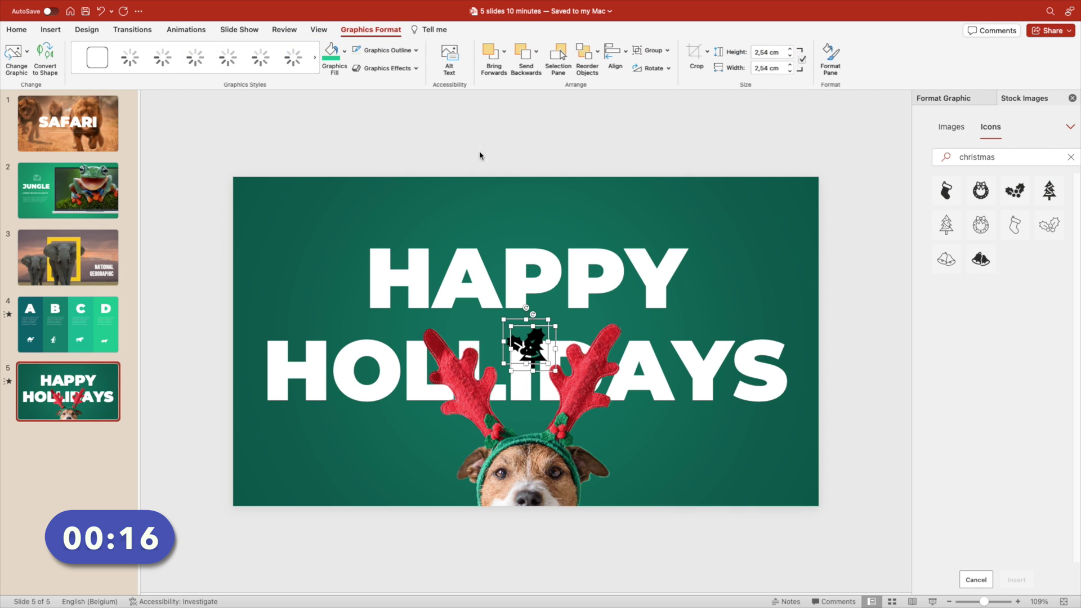
Fill both icons white and place a tree of about 4.47 cm right of the dog with a smaller copy left of it
{"action": "left_click", "coordinate": [347, 52]}
{"action": "left_click", "coordinate": [333, 106]}
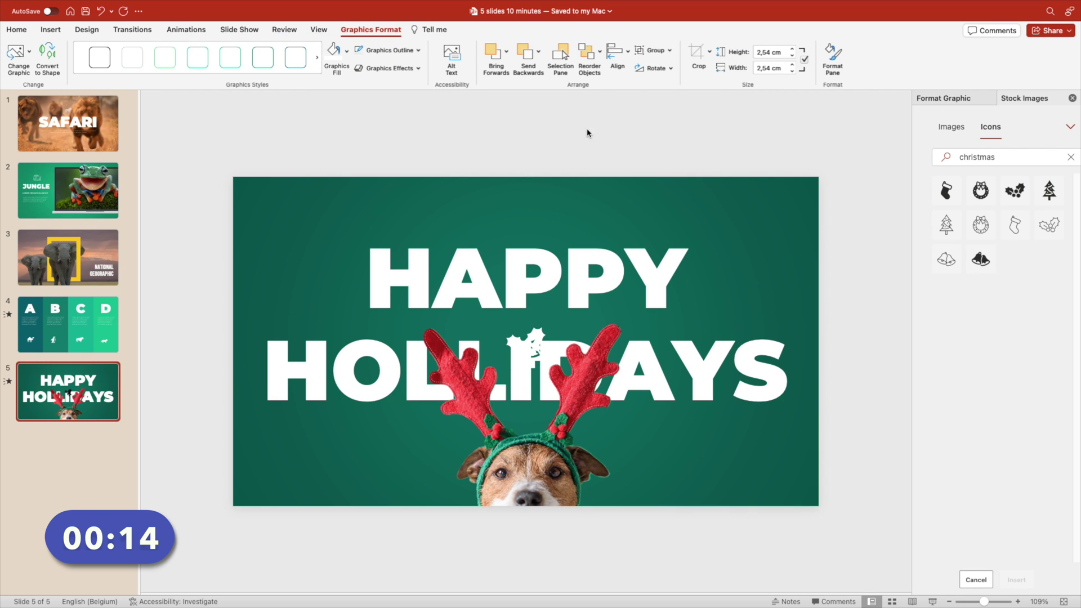
{"action": "left_click_drag", "start_coordinate": [537, 346], "coordinate": [761, 433]}
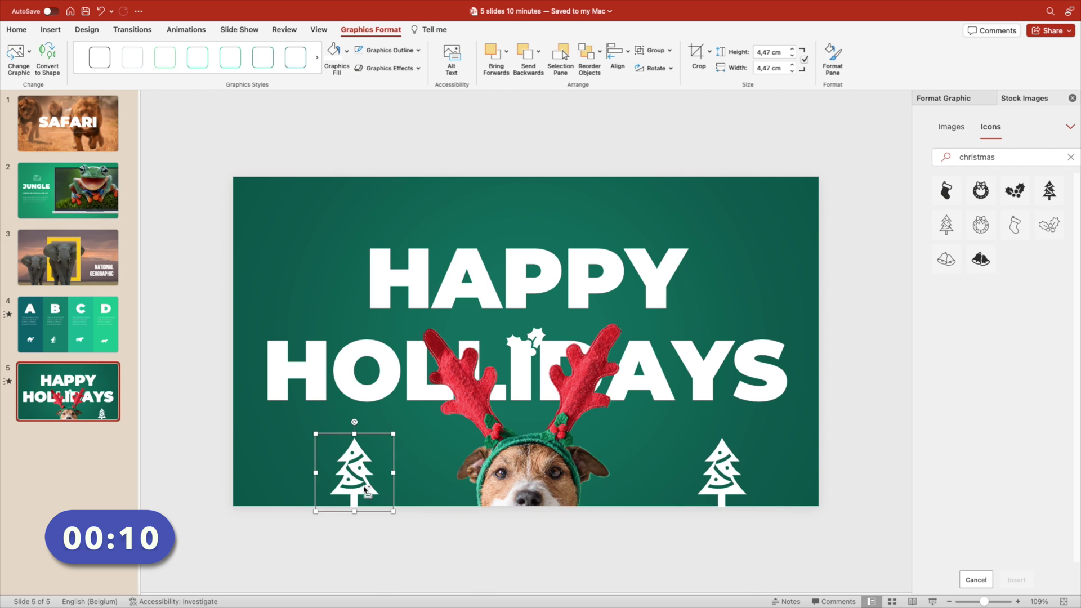
{"action": "left_click_drag", "start_coordinate": [392, 433], "coordinate": [368, 458]}
Move the white holly icon beside the end of the word HAPPY and enlarge it to about the letters' height
{"action": "left_click", "coordinate": [532, 348]}
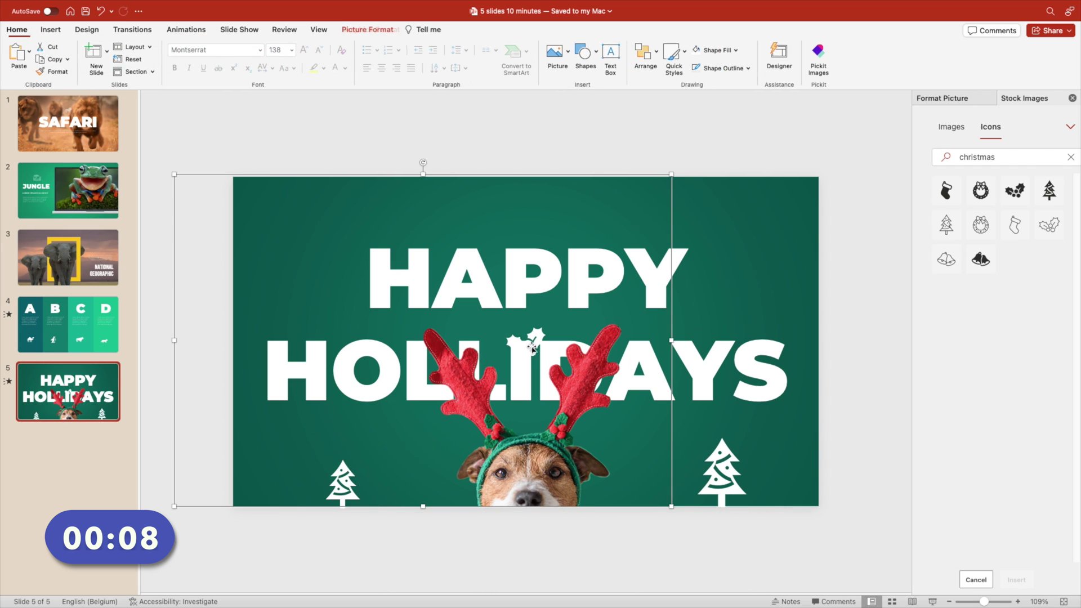
{"action": "left_click", "coordinate": [535, 338]}
{"action": "left_click", "coordinate": [731, 289]}
{"action": "left_click", "coordinate": [537, 338]}
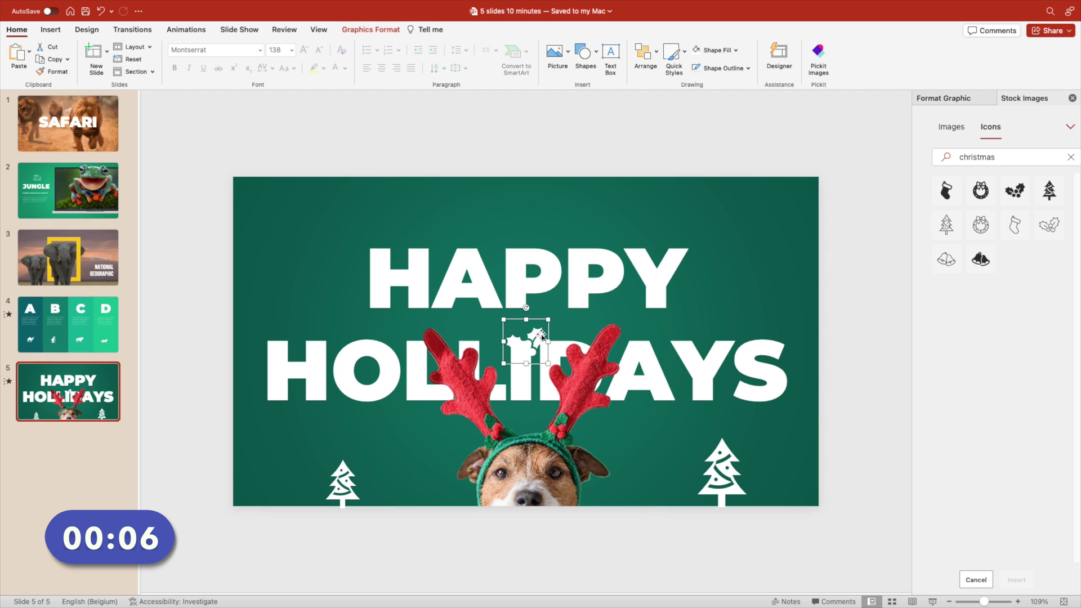
{"action": "left_click_drag", "start_coordinate": [541, 335], "coordinate": [787, 237]}
{"action": "left_click", "coordinate": [768, 222]}
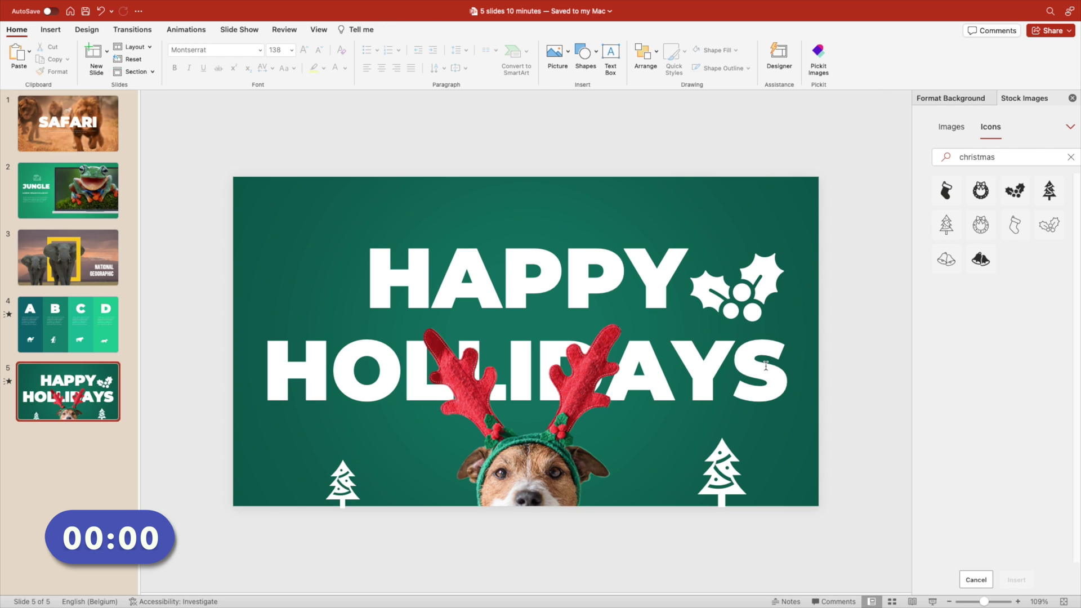